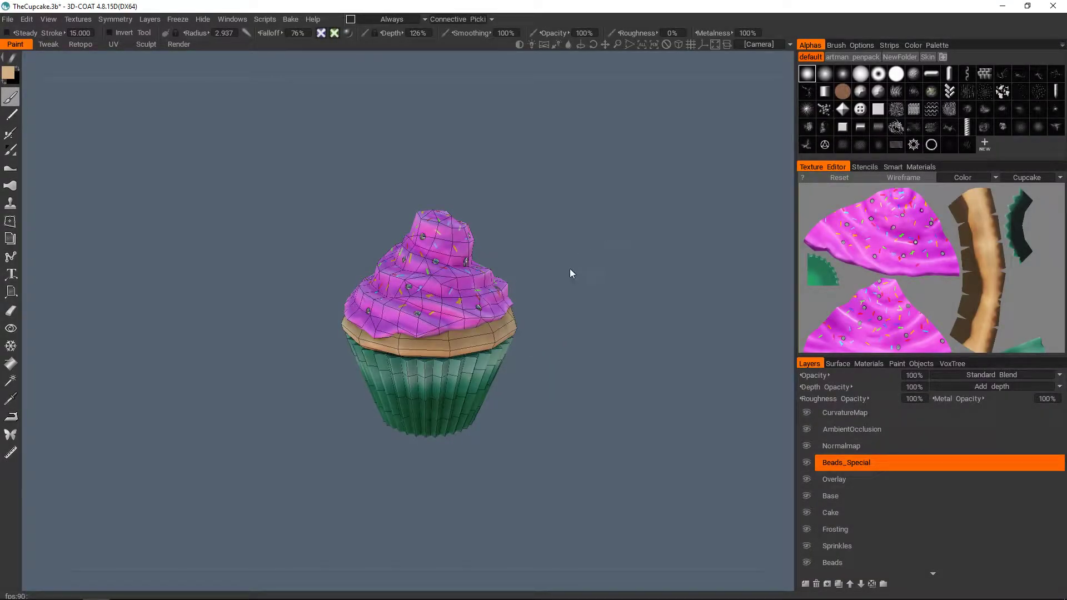
# - Examine the cupcake's frosting, cake and wrapper with its wireframe from several angles and distances
pyautogui.scroll(3, 517, 305)
pyautogui.keyDown('alt'); pyautogui.moveTo(516, 305); pyautogui.dragTo(510, 315); pyautogui.keyUp('alt')
pyautogui.keyDown('alt'); pyautogui.moveTo(510, 316); pyautogui.dragTo(512, 333, button='middle'); pyautogui.keyUp('alt')
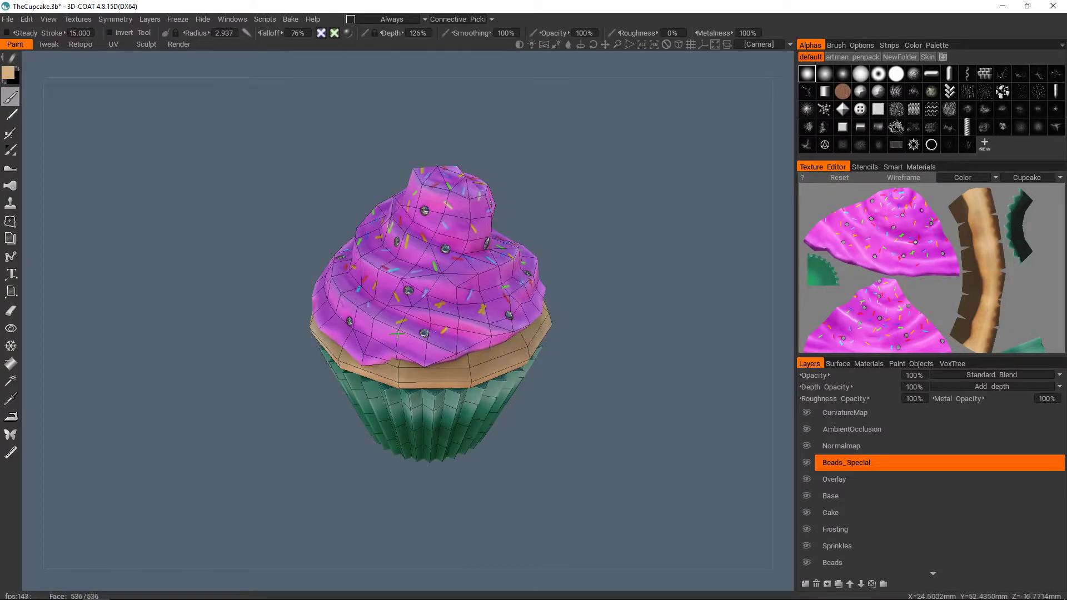
pyautogui.scroll(3, 450, 328)
pyautogui.moveTo(397, 334)
pyautogui.keyDown('alt'); pyautogui.mouseDown()
pyautogui.moveTo(489, 317)
pyautogui.moveTo(411, 294)
pyautogui.mouseUp(); pyautogui.keyUp('alt')
pyautogui.scroll(-4, 476, 312)
pyautogui.scroll(3, 489, 316)
pyautogui.keyDown('alt'); pyautogui.moveTo(411, 295); pyautogui.dragTo(463, 332, button='middle'); pyautogui.keyUp('alt')
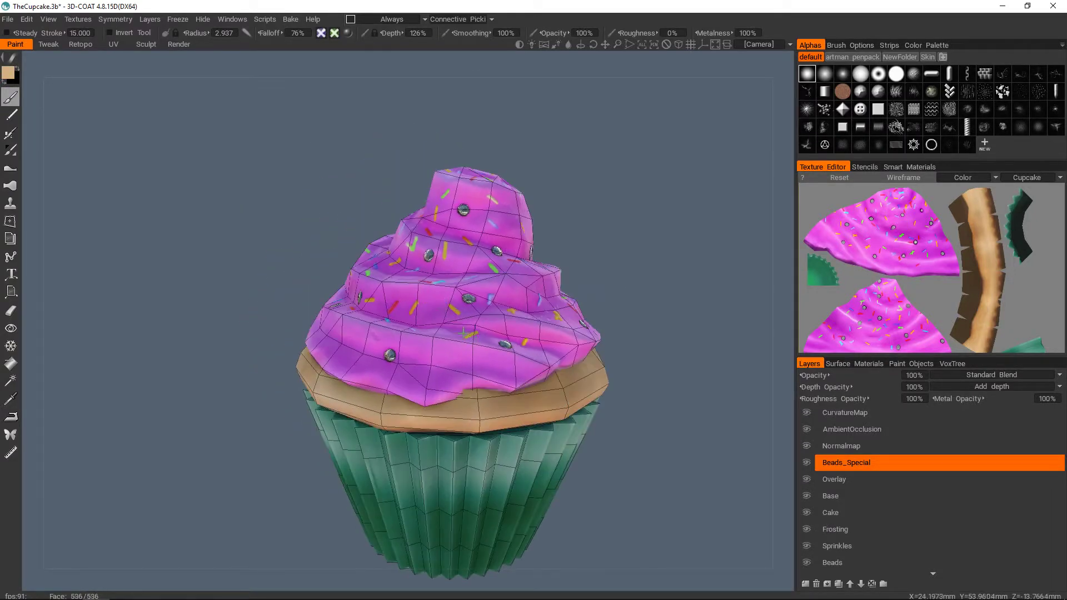
pyautogui.scroll(-3, 465, 333)
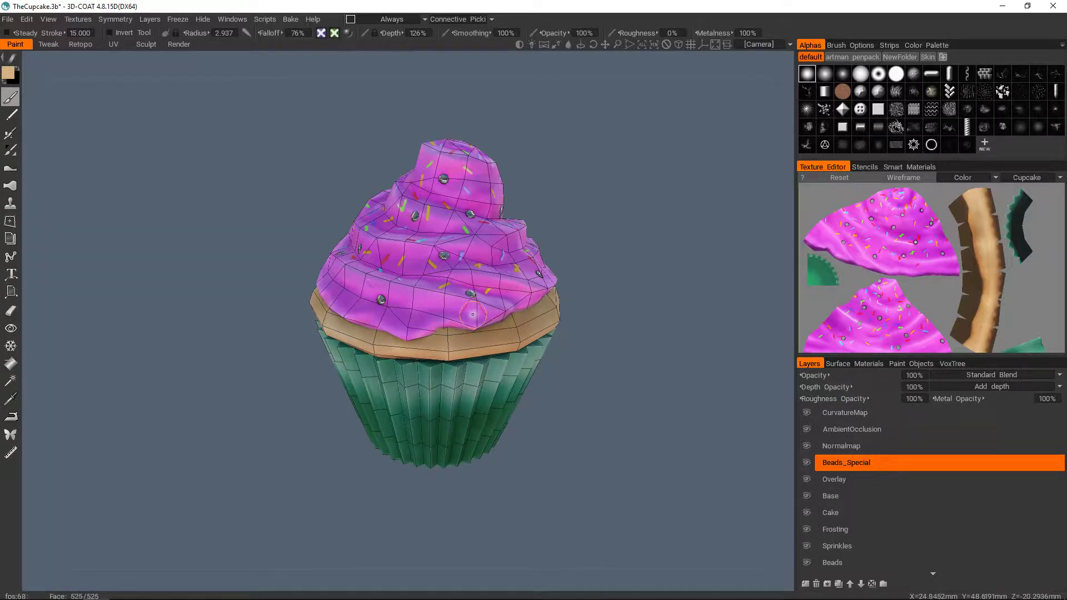
pyautogui.keyDown('alt'); pyautogui.moveTo(481, 305); pyautogui.dragTo(479, 314, button='middle'); pyautogui.keyUp('alt')
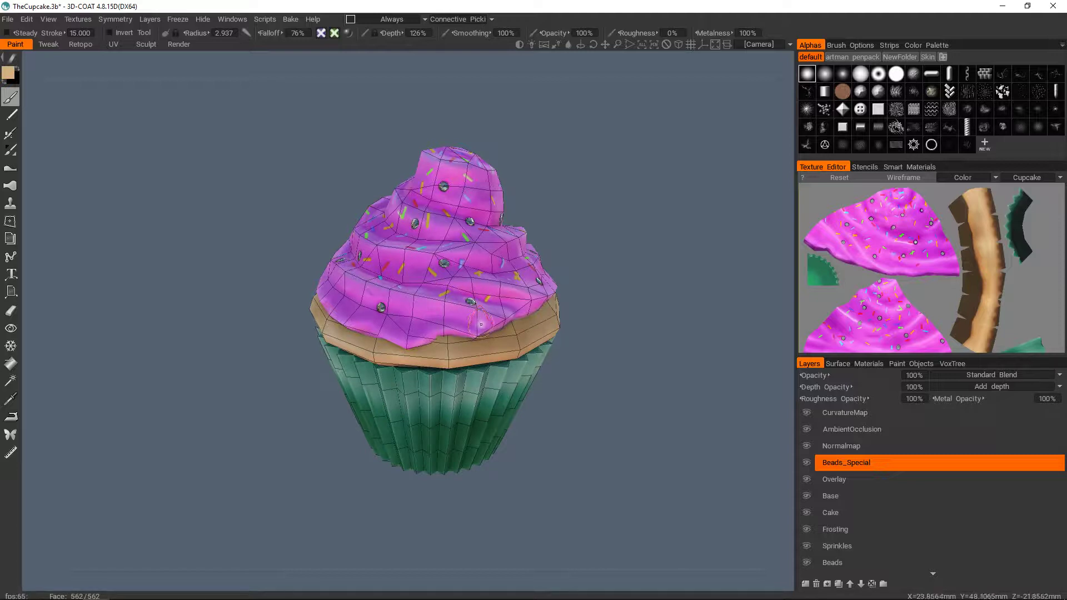
pyautogui.keyDown('alt'); pyautogui.moveTo(492, 325); pyautogui.dragTo(502, 331); pyautogui.keyUp('alt')
pyautogui.keyDown('alt'); pyautogui.moveTo(503, 331); pyautogui.dragTo(472, 377, button='right'); pyautogui.keyUp('alt')
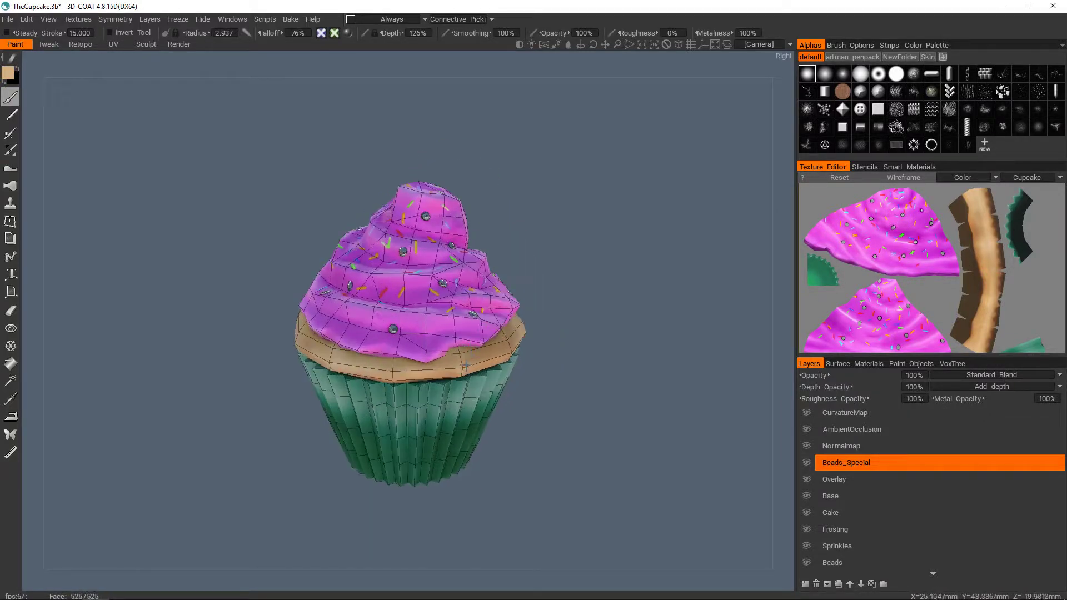
pyautogui.keyDown('alt'); pyautogui.moveTo(461, 419); pyautogui.dragTo(475, 332, button='middle'); pyautogui.keyUp('alt')
pyautogui.moveTo(475, 332)
pyautogui.keyDown('alt'); pyautogui.mouseDown()
pyautogui.moveTo(492, 340)
pyautogui.moveTo(464, 343)
pyautogui.moveTo(457, 333)
pyautogui.mouseUp(); pyautogui.keyUp('alt')
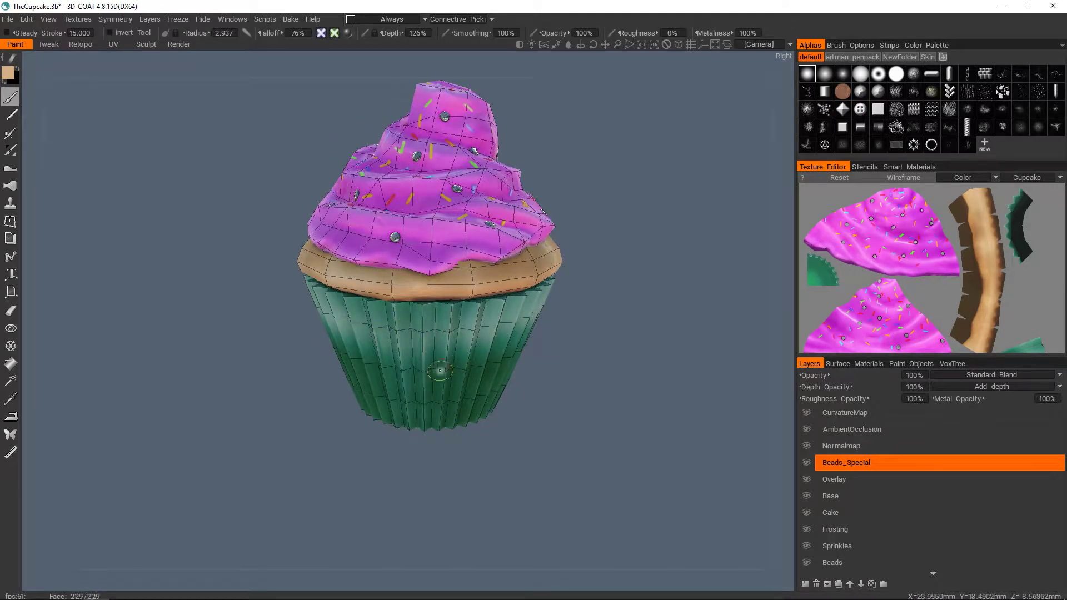
pyautogui.keyDown('alt'); pyautogui.moveTo(431, 376); pyautogui.dragTo(439, 401, button='right'); pyautogui.keyUp('alt')
pyautogui.keyDown('alt'); pyautogui.moveTo(440, 401); pyautogui.dragTo(440, 345); pyautogui.keyUp('alt')
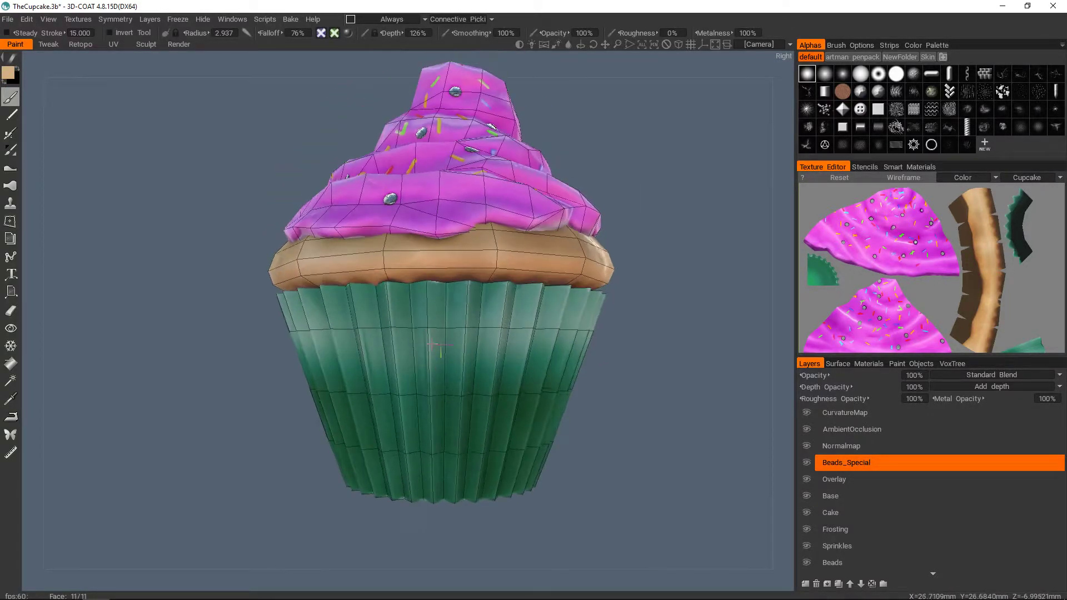
pyautogui.keyDown('alt'); pyautogui.moveTo(441, 345); pyautogui.dragTo(421, 334, button='middle'); pyautogui.keyUp('alt')
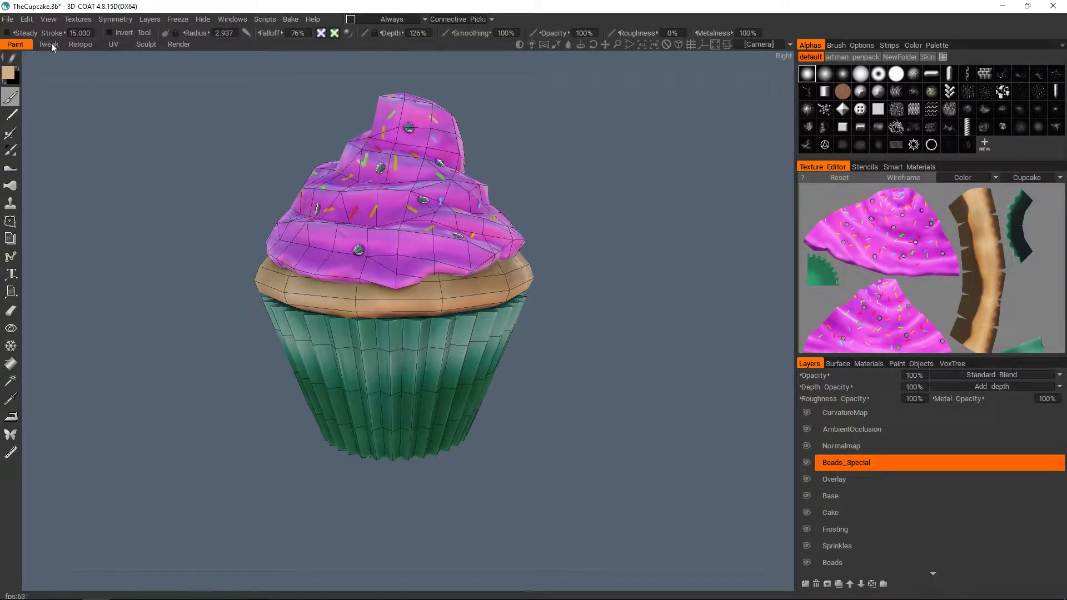
# - Switch to the Tweak workspace and enable X,Y,Z mirror symmetry on the X and Z axes
pyautogui.click(50, 44)
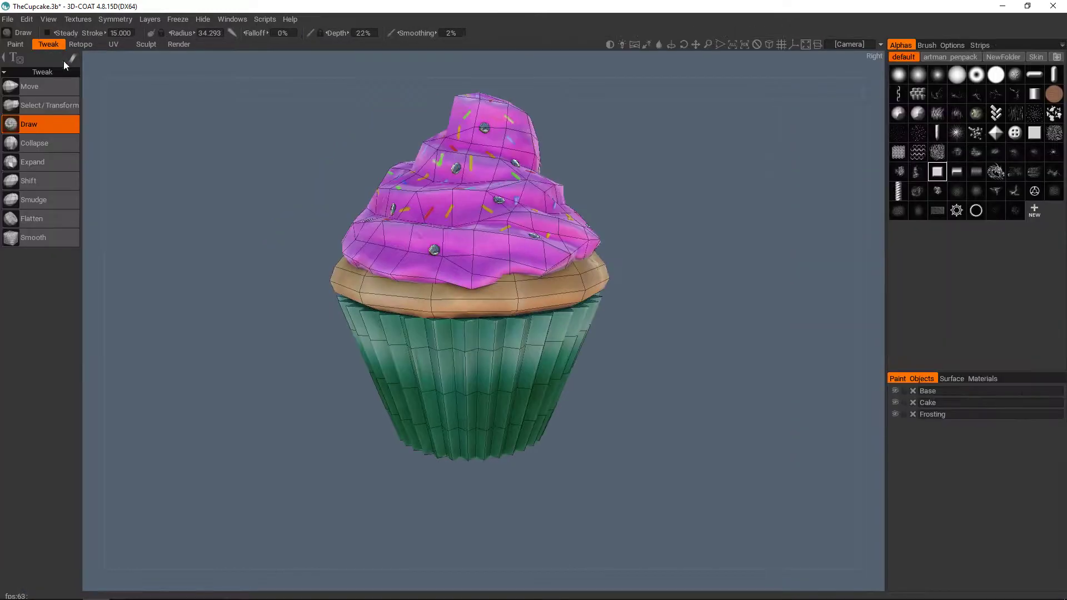
pyautogui.keyDown('alt'); pyautogui.moveTo(510, 412); pyautogui.dragTo(493, 398, button='middle'); pyautogui.keyUp('alt')
pyautogui.keyDown('alt'); pyautogui.moveTo(493, 398); pyautogui.dragTo(512, 414); pyautogui.keyUp('alt')
pyautogui.moveTo(516, 349)
pyautogui.keyDown('alt'); pyautogui.mouseDown(button='right')
pyautogui.moveTo(528, 367)
pyautogui.moveTo(505, 371)
pyautogui.mouseUp(button='right'); pyautogui.keyUp('alt')
pyautogui.keyDown('alt'); pyautogui.moveTo(530, 389); pyautogui.dragTo(522, 361); pyautogui.keyUp('alt')
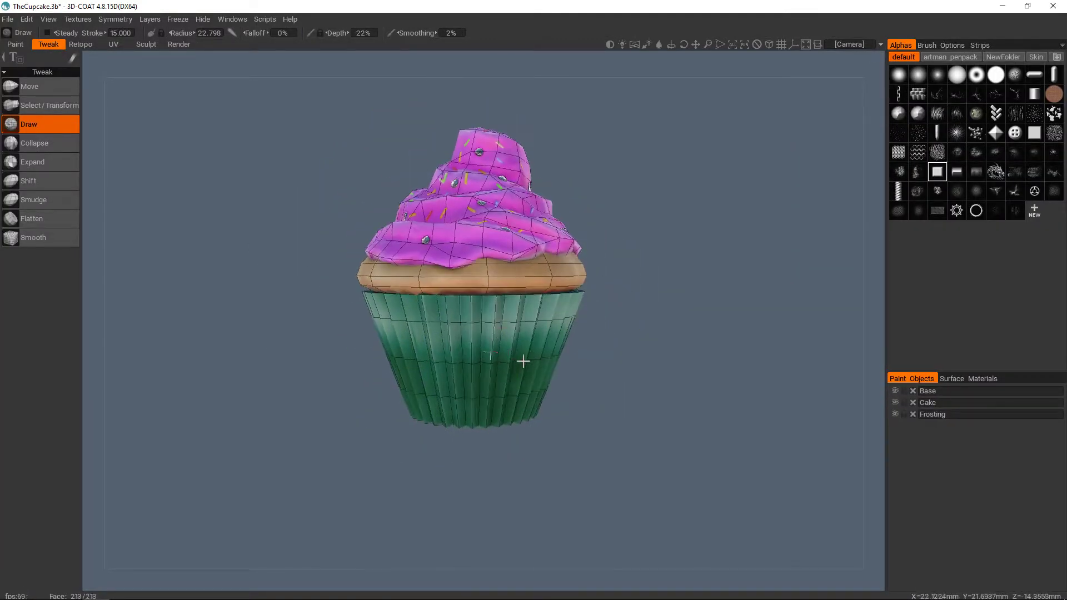
pyautogui.keyDown('alt'); pyautogui.moveTo(523, 361); pyautogui.dragTo(531, 364, button='right'); pyautogui.keyUp('alt')
pyautogui.keyDown('alt'); pyautogui.moveTo(531, 365); pyautogui.dragTo(511, 367); pyautogui.keyUp('alt')
pyautogui.keyDown('alt'); pyautogui.moveTo(511, 367); pyautogui.dragTo(525, 371, button='right'); pyautogui.keyUp('alt')
pyautogui.press('s')
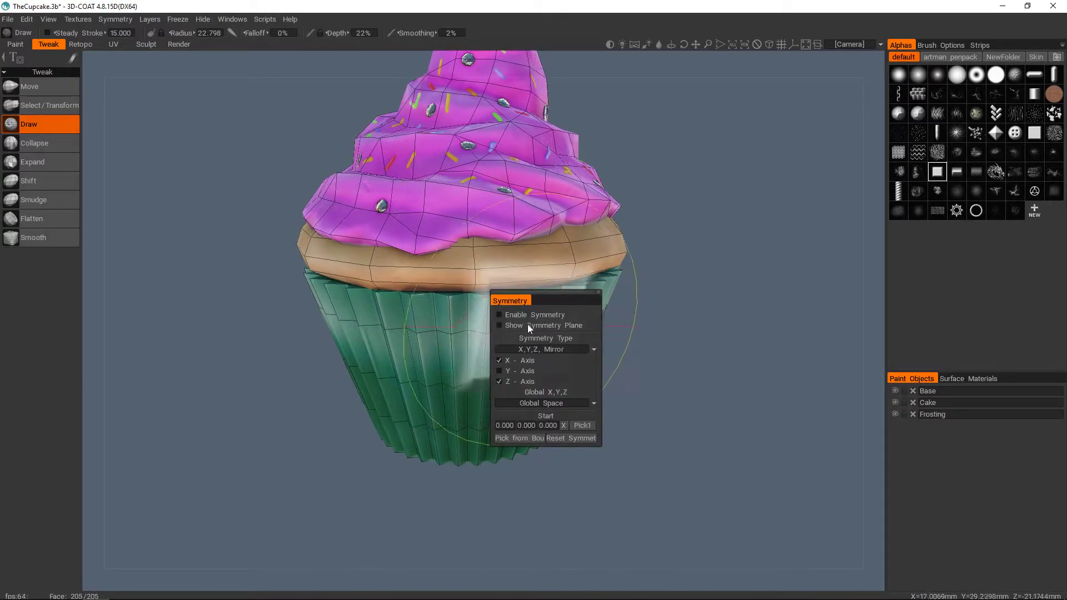
pyautogui.click(525, 318)
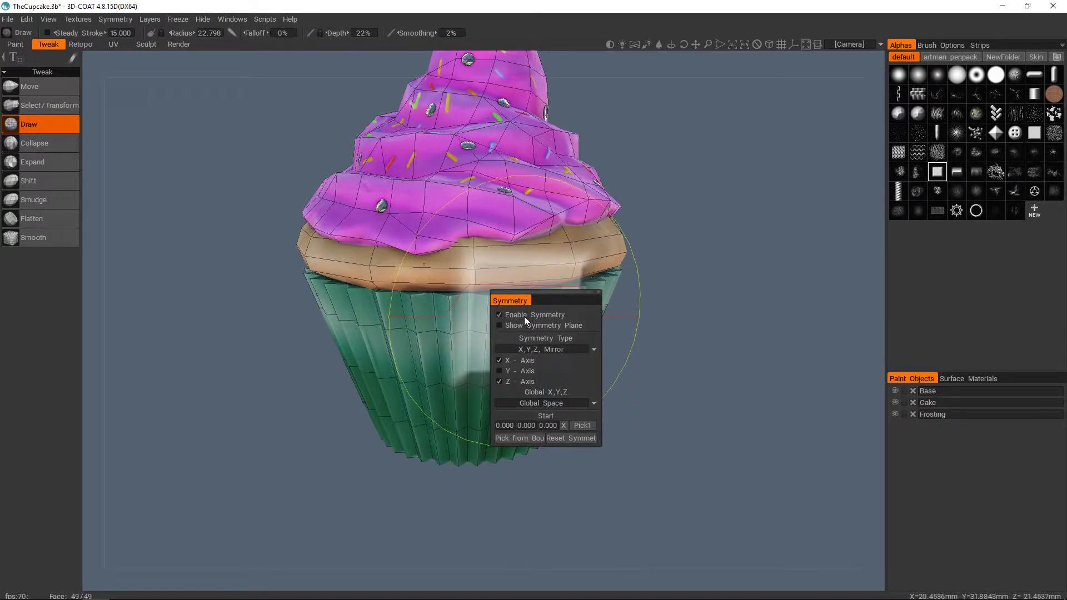
# - Show the symmetry planes around the cupcake
pyautogui.keyDown('alt'); pyautogui.moveTo(532, 373); pyautogui.dragTo(488, 367, button='middle'); pyautogui.keyUp('alt')
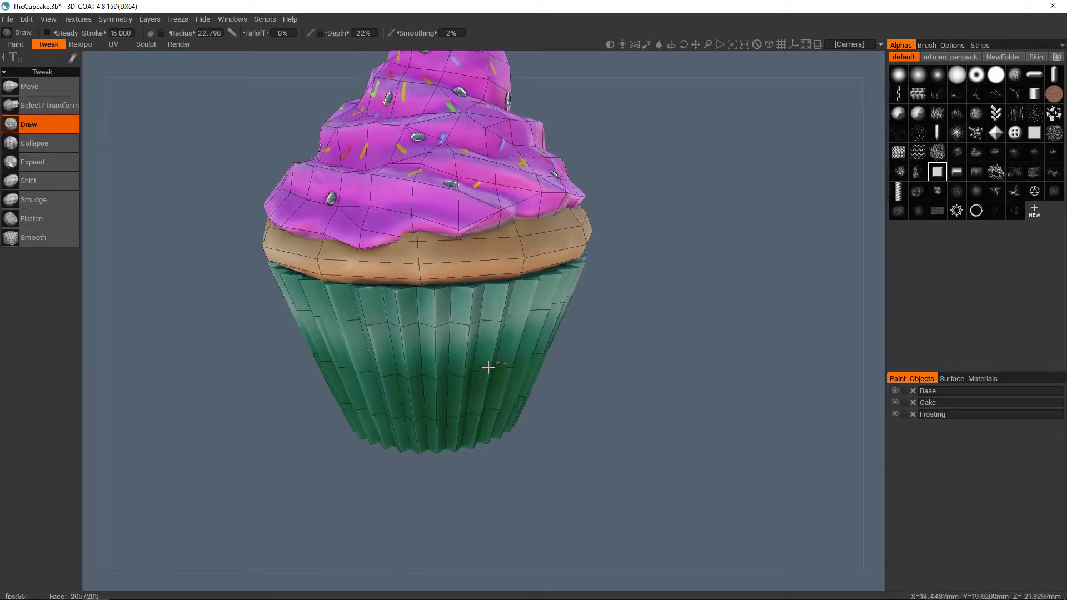
pyautogui.keyDown('alt'); pyautogui.moveTo(488, 367); pyautogui.dragTo(488, 369); pyautogui.keyUp('alt')
pyautogui.press('s')
pyautogui.click(454, 320)
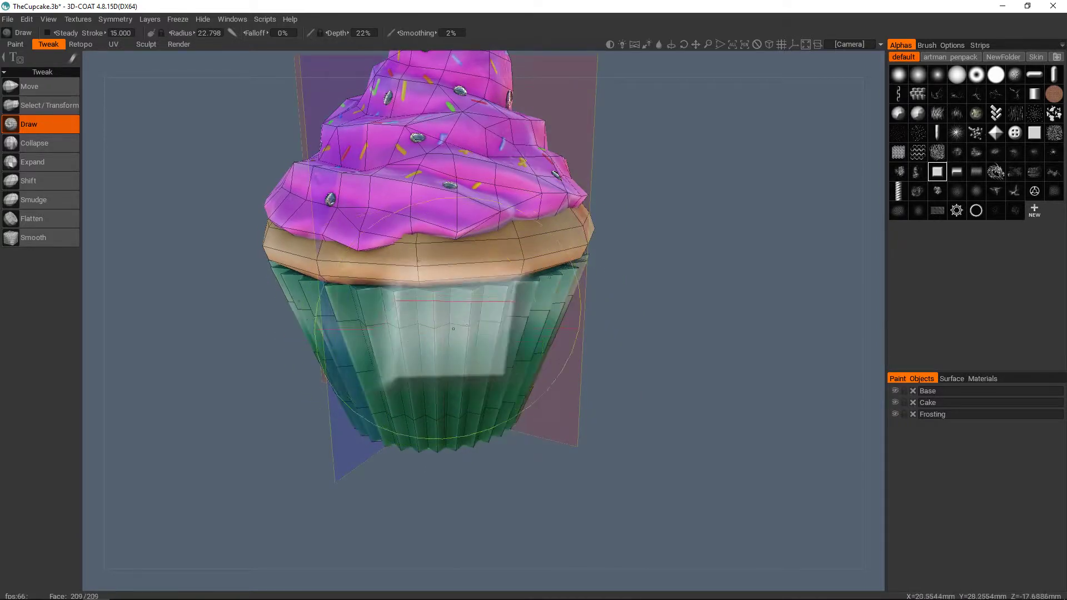
# - Turn symmetry off and back on
pyautogui.press('s')
pyautogui.click(464, 284)
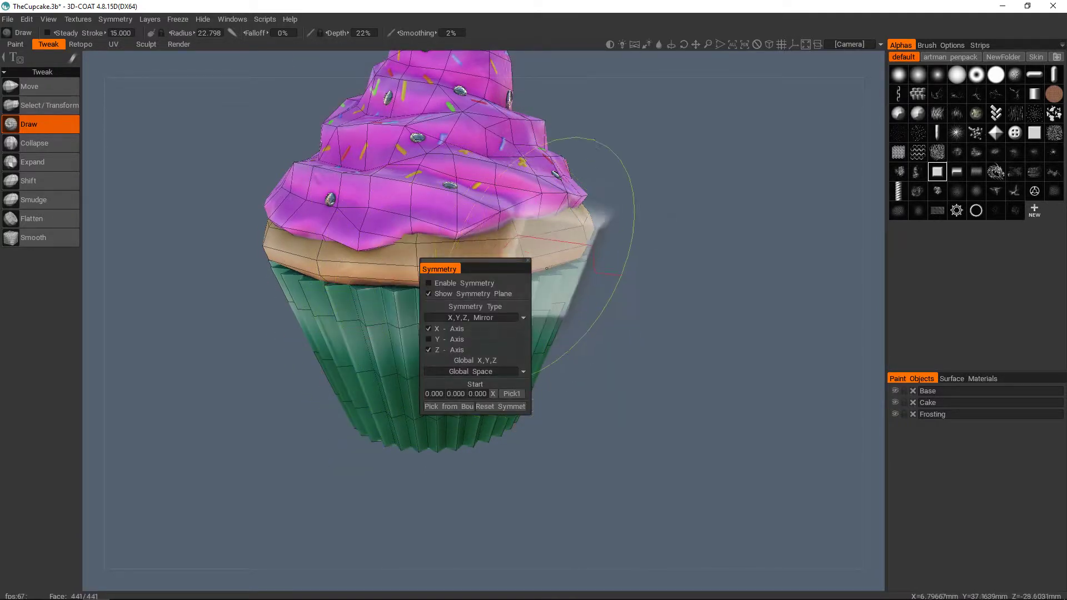
pyautogui.press('s')
pyautogui.click(441, 270)
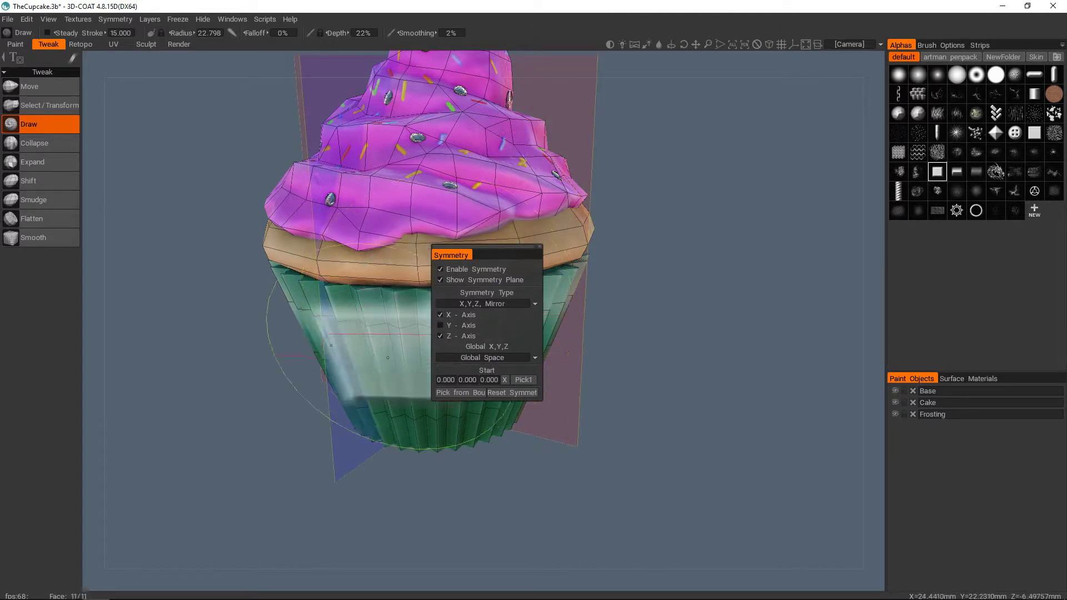
# - Hide the symmetry planes while leaving symmetry enabled
pyautogui.keyDown('alt'); pyautogui.moveTo(435, 363); pyautogui.dragTo(410, 345, button='middle'); pyautogui.keyUp('alt')
pyautogui.keyDown('alt'); pyautogui.moveTo(409, 345); pyautogui.dragTo(415, 349); pyautogui.keyUp('alt')
pyautogui.press('s')
pyautogui.click(414, 300)
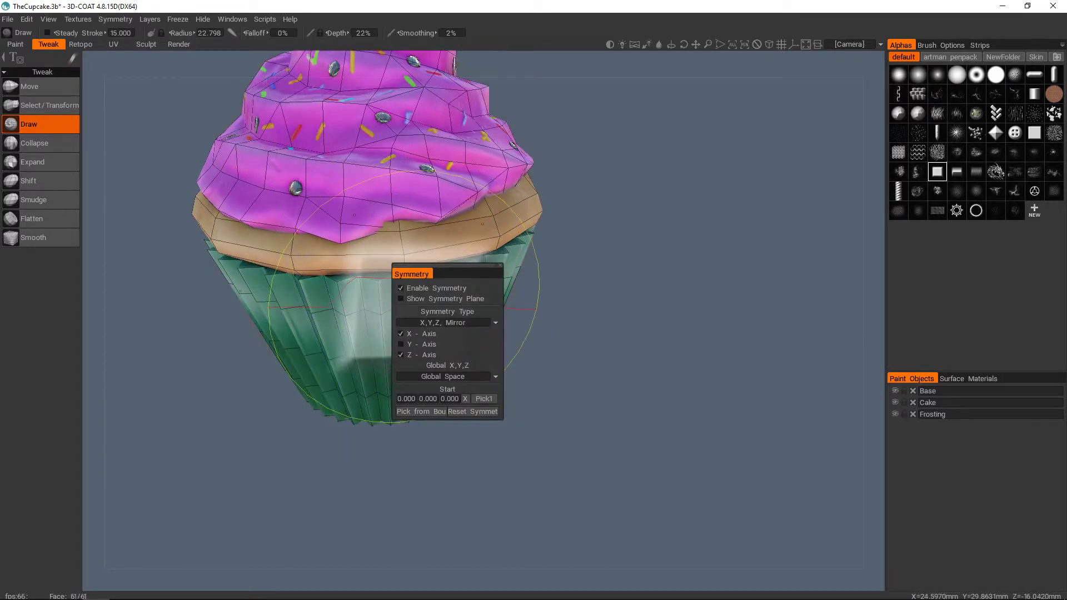
# - Undo the last tweak and push the middle of the green wrapper's sides inward with the Move brush
pyautogui.keyDown('alt'); pyautogui.moveTo(364, 332); pyautogui.dragTo(373, 331, button='middle'); pyautogui.keyUp('alt')
pyautogui.moveTo(473, 341)
pyautogui.keyDown('alt'); pyautogui.mouseDown()
pyautogui.moveTo(489, 284)
pyautogui.moveTo(485, 331)
pyautogui.mouseUp(); pyautogui.keyUp('alt')
pyautogui.hotkey('ctrl', 'z')
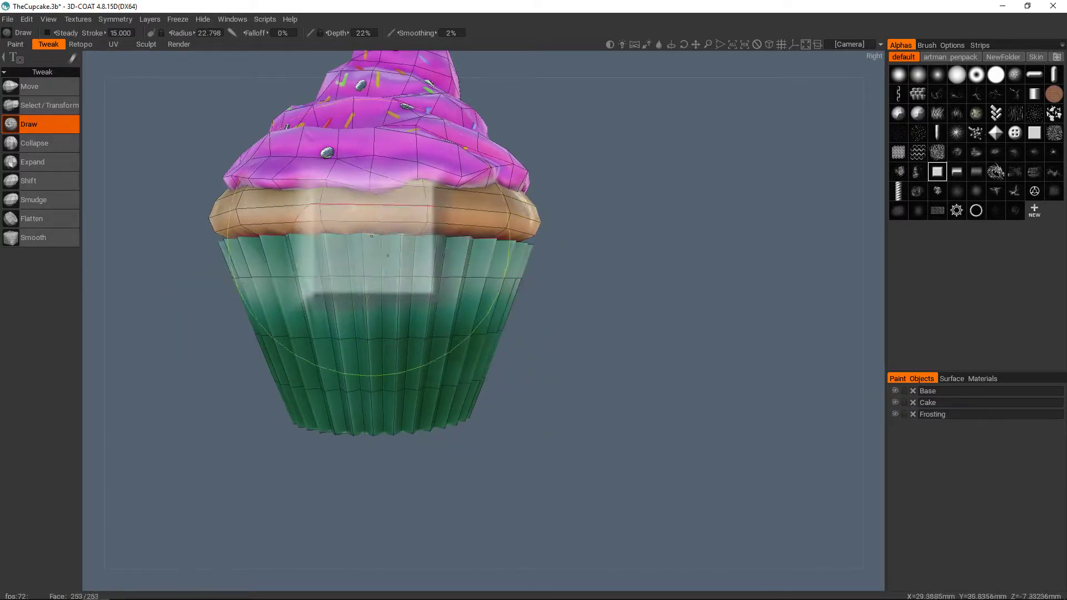
pyautogui.click(34, 86)
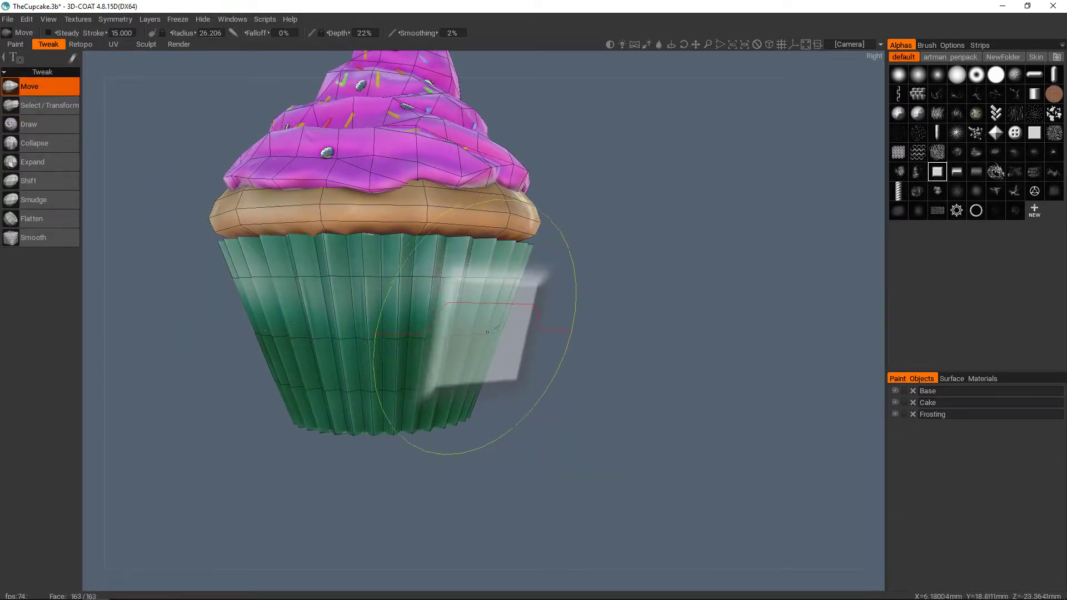
pyautogui.moveTo(487, 332); pyautogui.dragTo(477, 337)
pyautogui.moveTo(428, 340)
pyautogui.keyDown('alt'); pyautogui.mouseDown()
pyautogui.moveTo(342, 342)
pyautogui.moveTo(387, 326)
pyautogui.moveTo(598, 316)
pyautogui.moveTo(462, 322)
pyautogui.moveTo(312, 362)
pyautogui.moveTo(397, 322)
pyautogui.moveTo(379, 341)
pyautogui.moveTo(448, 340)
pyautogui.moveTo(419, 383)
pyautogui.moveTo(415, 364)
pyautogui.moveTo(483, 334)
pyautogui.moveTo(564, 331)
pyautogui.moveTo(508, 334)
pyautogui.mouseUp(); pyautogui.keyUp('alt')
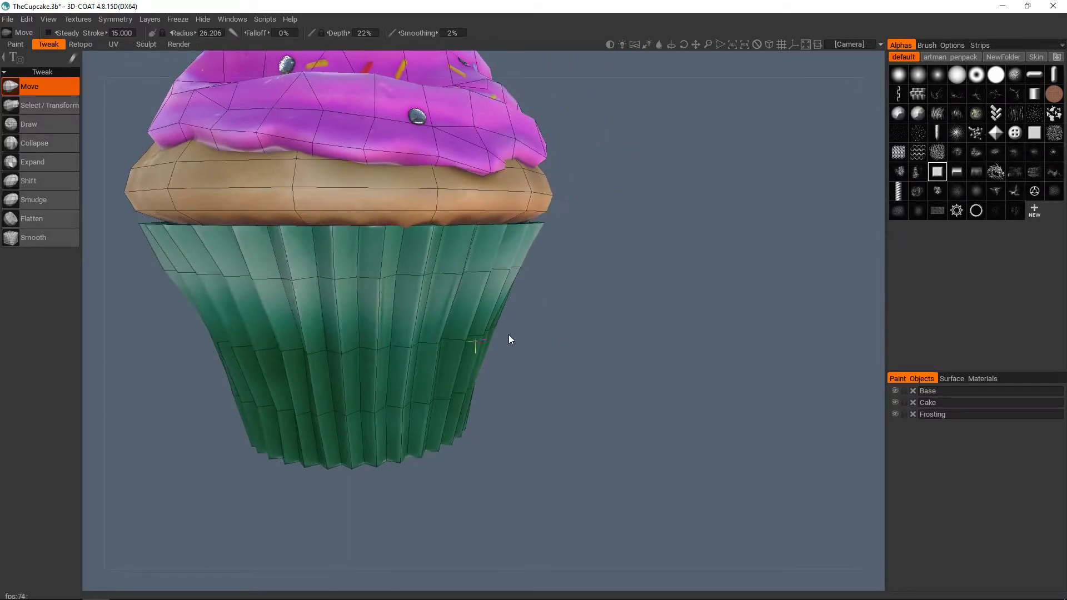
pyautogui.moveTo(318, 346); pyautogui.dragTo(472, 354)
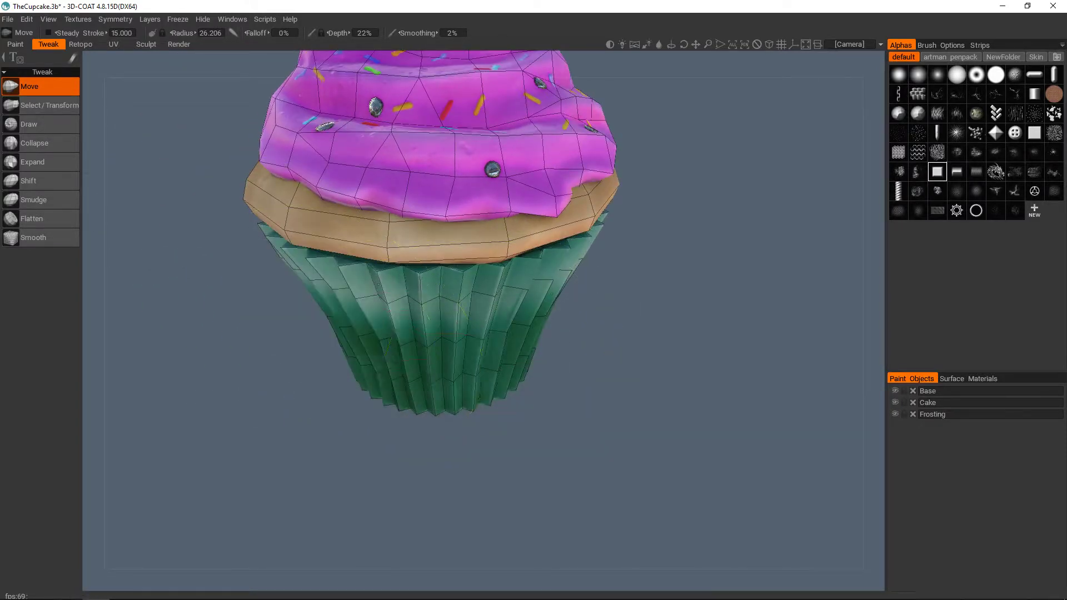
# - Hide the wireframe and view the reshaped wrapper from the side
pyautogui.moveTo(517, 357)
pyautogui.keyDown('alt'); pyautogui.mouseDown()
pyautogui.moveTo(496, 292)
pyautogui.moveTo(483, 293)
pyautogui.moveTo(478, 315)
pyautogui.moveTo(573, 352)
pyautogui.moveTo(488, 314)
pyautogui.mouseUp(); pyautogui.keyUp('alt')
pyautogui.moveTo(569, 329)
pyautogui.keyDown('alt'); pyautogui.mouseDown()
pyautogui.moveTo(550, 333)
pyautogui.moveTo(567, 340)
pyautogui.moveTo(500, 329)
pyautogui.moveTo(511, 334)
pyautogui.moveTo(483, 312)
pyautogui.mouseUp(); pyautogui.keyUp('alt')
pyautogui.scroll(-5, 495, 328)
pyautogui.press('1')
pyautogui.scroll(3, 483, 312)
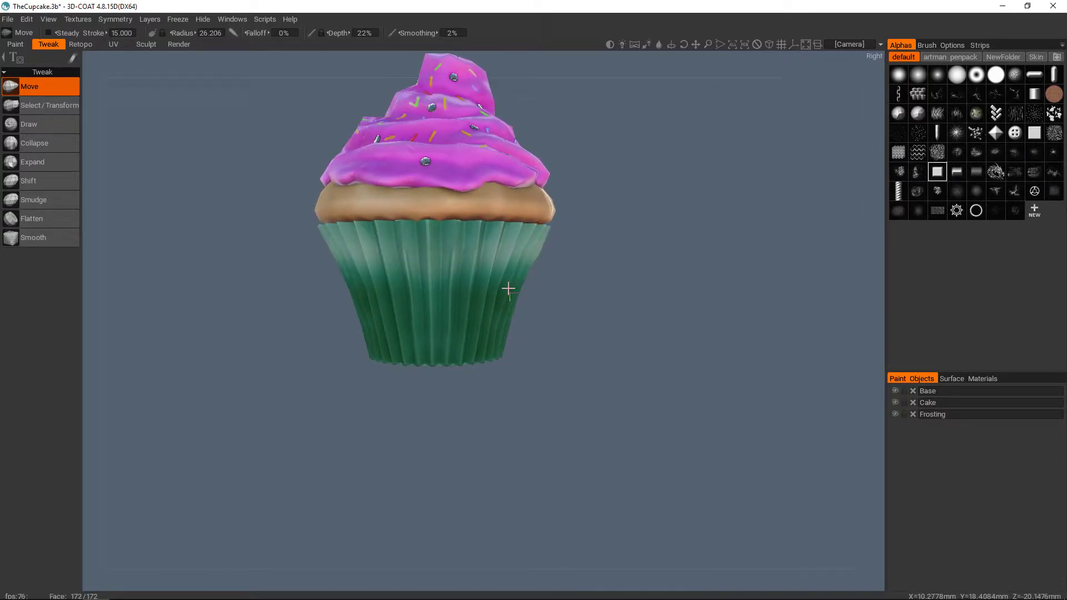
pyautogui.keyDown('alt'); pyautogui.moveTo(507, 288); pyautogui.dragTo(511, 309, button='middle'); pyautogui.keyUp('alt')
pyautogui.scroll(3, 513, 307)
pyautogui.keyDown('alt'); pyautogui.moveTo(547, 278); pyautogui.dragTo(536, 278); pyautogui.keyUp('alt')
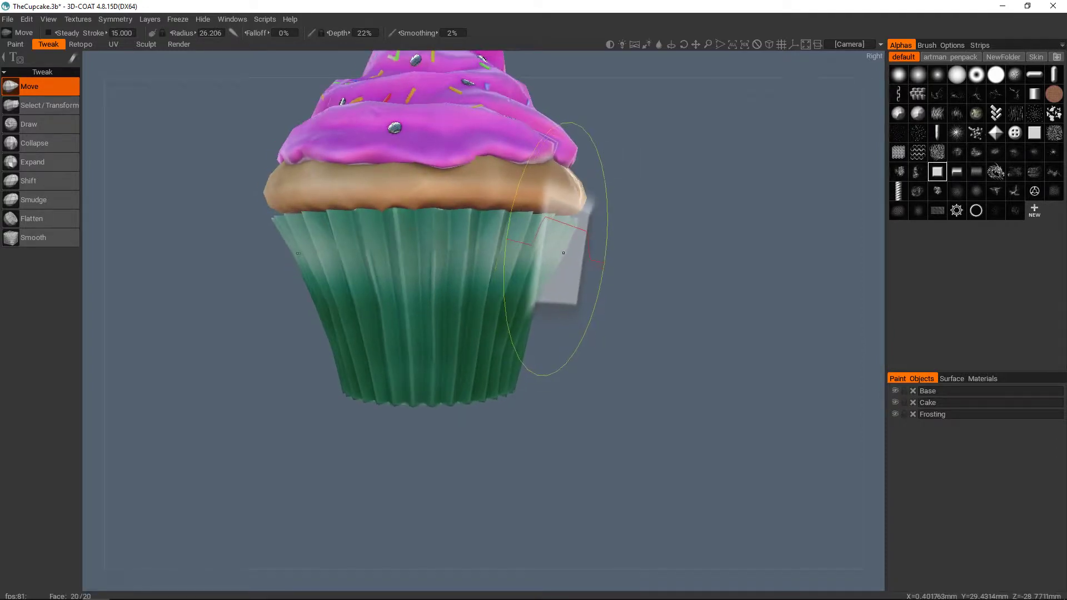
# - Reduce the Move brush radius to 9.991 at the wrapper's upper edge
pyautogui.moveTo(561, 262); pyautogui.dragTo(534, 262, button='right')
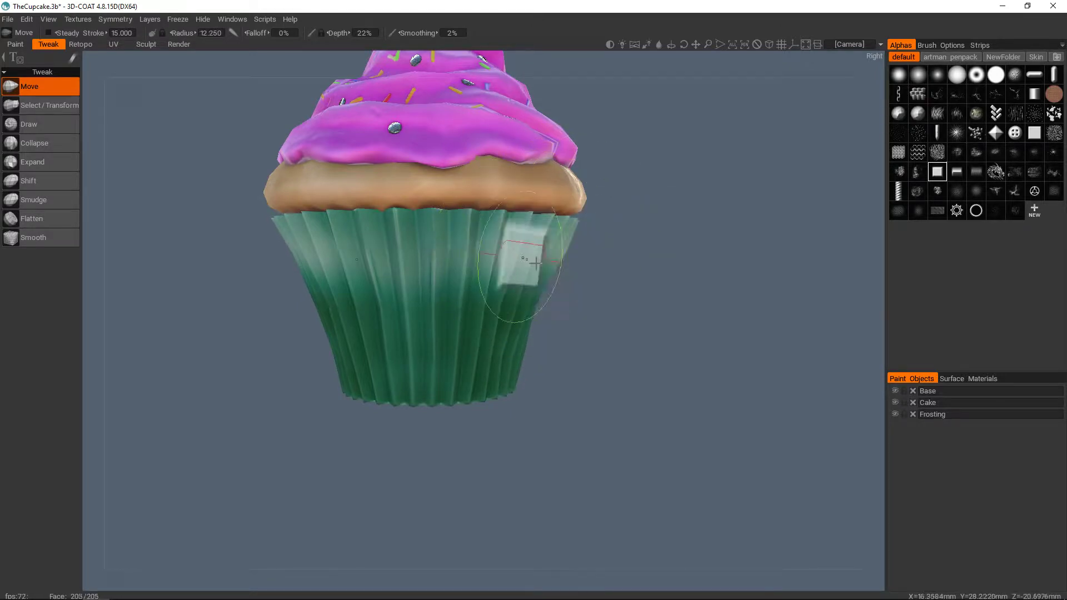
pyautogui.scroll(3, 535, 263)
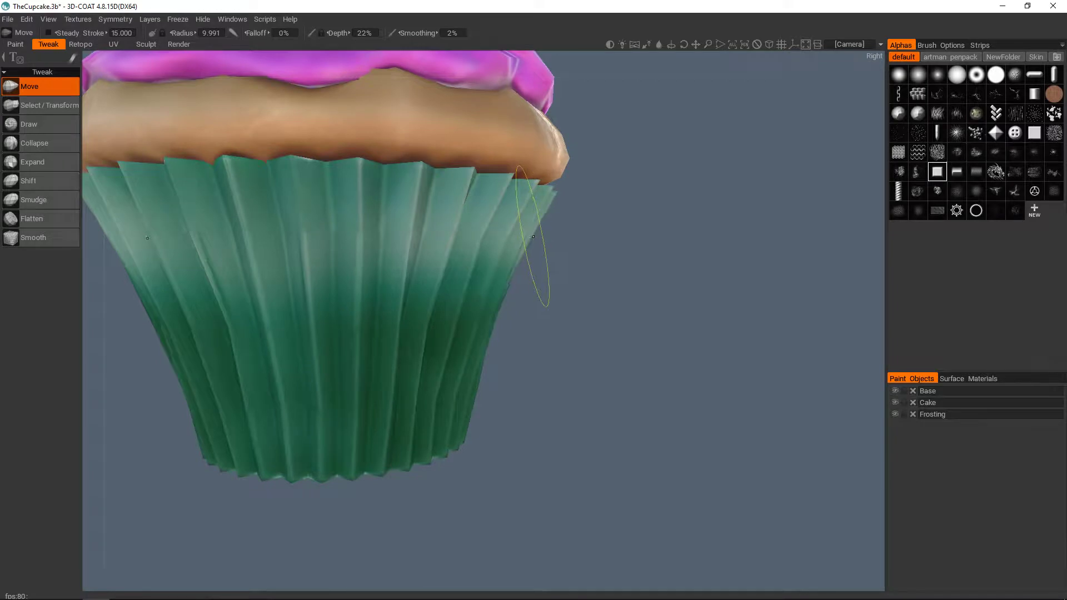
pyautogui.scroll(-3, 526, 254)
pyautogui.keyDown('alt'); pyautogui.moveTo(450, 264); pyautogui.dragTo(457, 289); pyautogui.keyUp('alt')
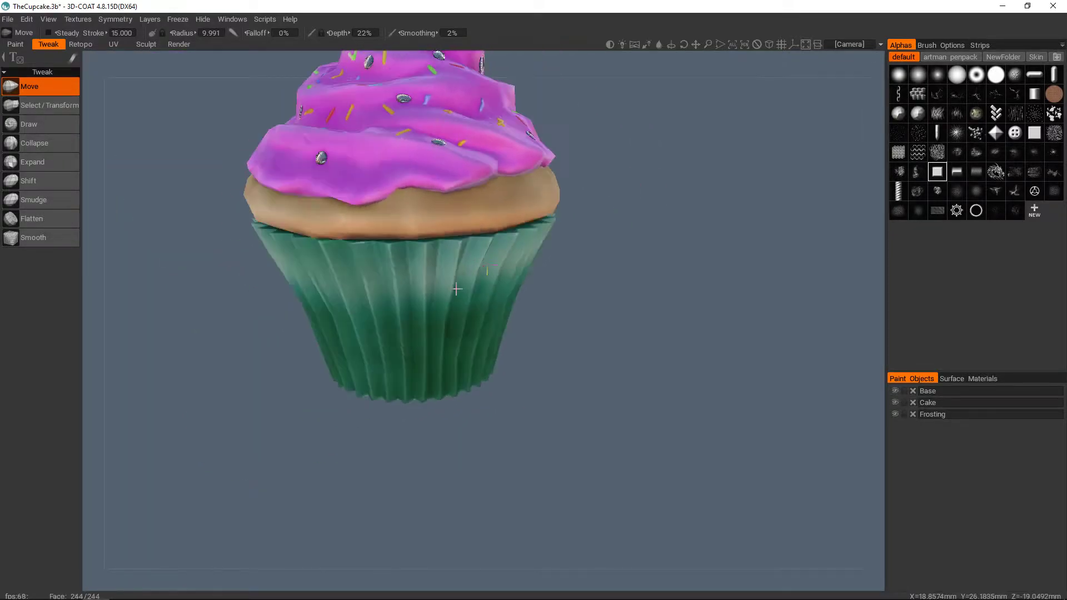
# - Examine the reshaped cupcake from several angles and return to the Paint workspace
pyautogui.scroll(-3, 457, 289)
pyautogui.keyDown('alt'); pyautogui.moveTo(433, 300); pyautogui.dragTo(461, 305, button='middle'); pyautogui.keyUp('alt')
pyautogui.scroll(-3, 460, 306)
pyautogui.keyDown('alt'); pyautogui.moveTo(447, 355); pyautogui.dragTo(476, 348); pyautogui.keyUp('alt')
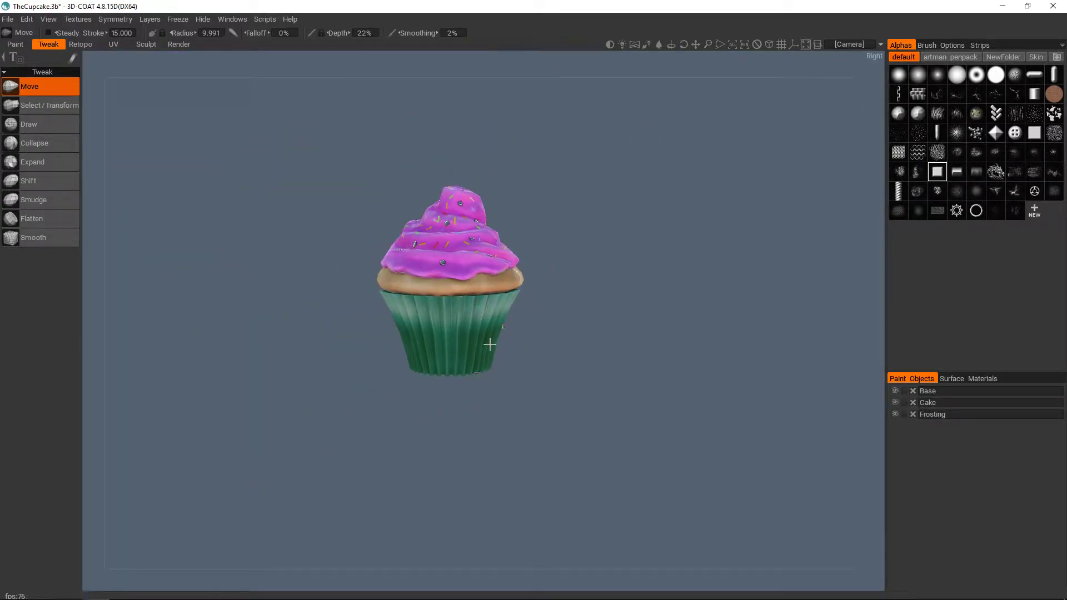
pyautogui.moveTo(501, 349); pyautogui.dragTo(472, 306, button='middle')
pyautogui.scroll(2, 513, 312)
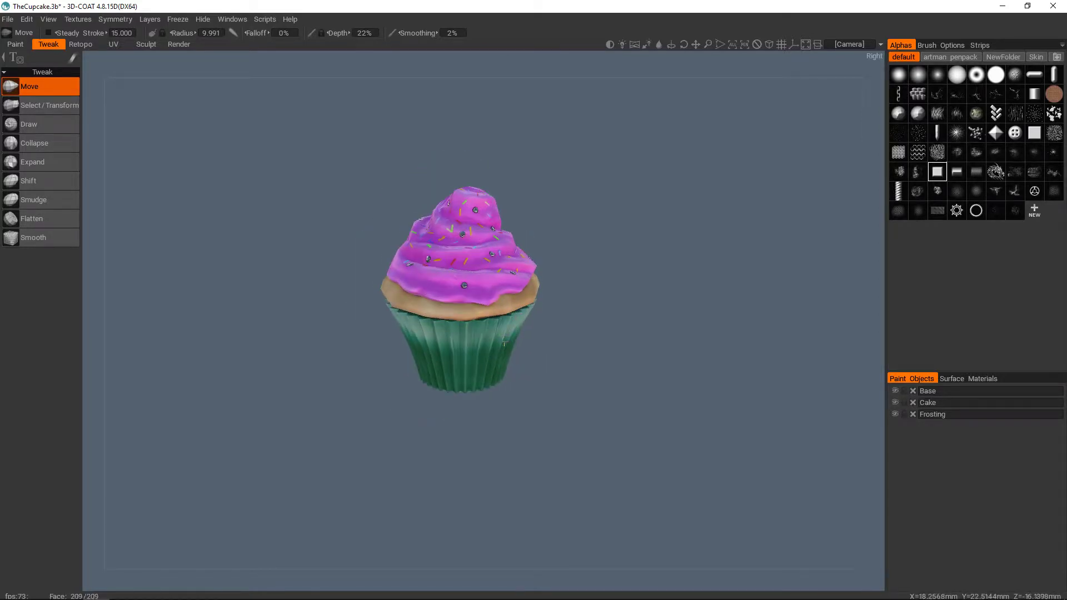
pyautogui.scroll(2, 486, 373)
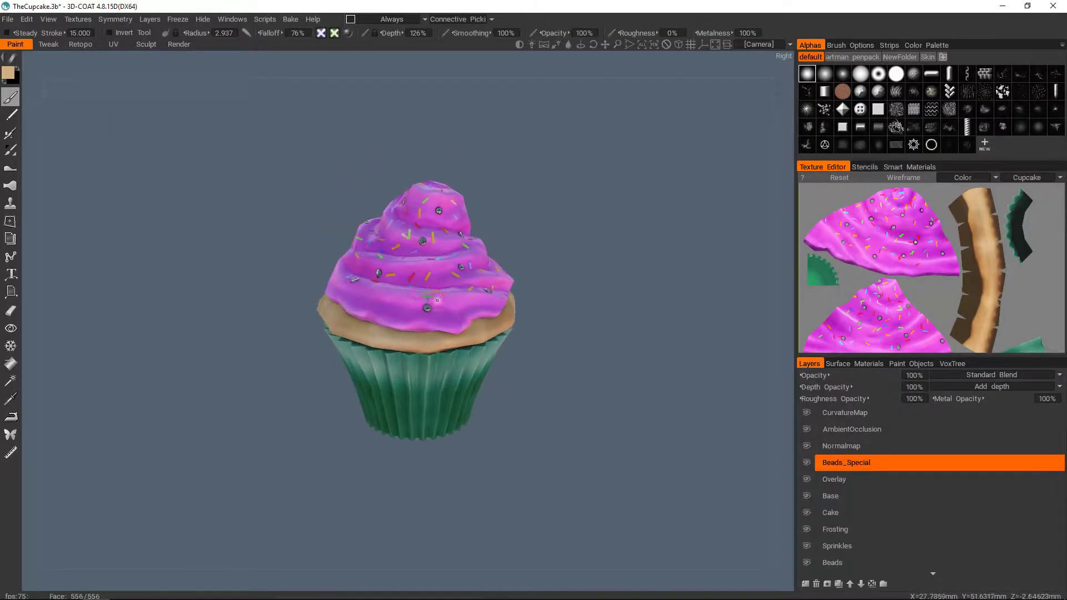
pyautogui.scroll(3, 437, 299)
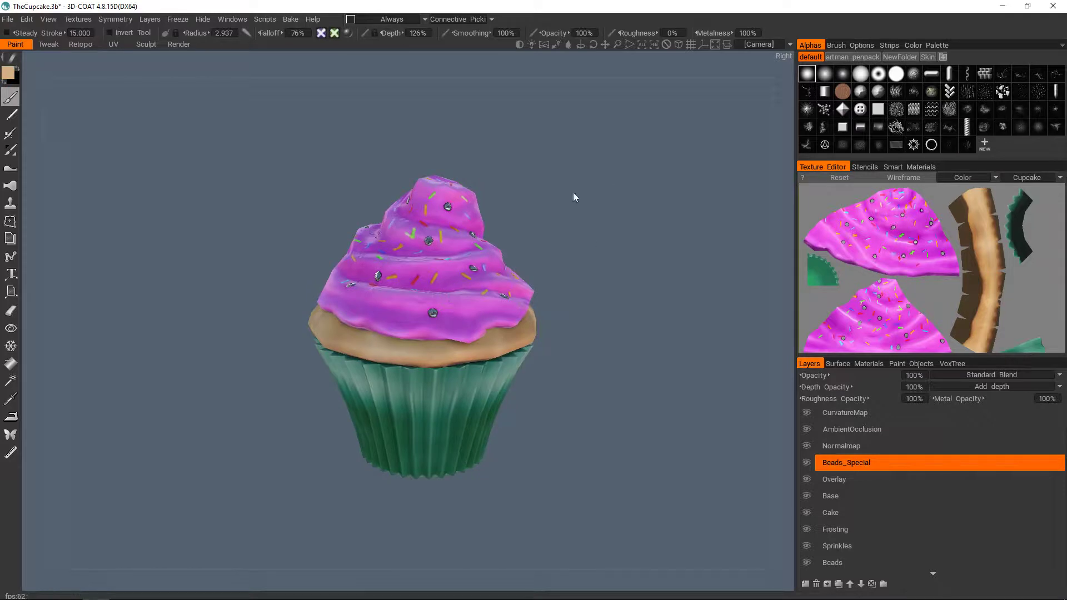
pyautogui.moveTo(480, 247); pyautogui.dragTo(489, 253, button='middle')
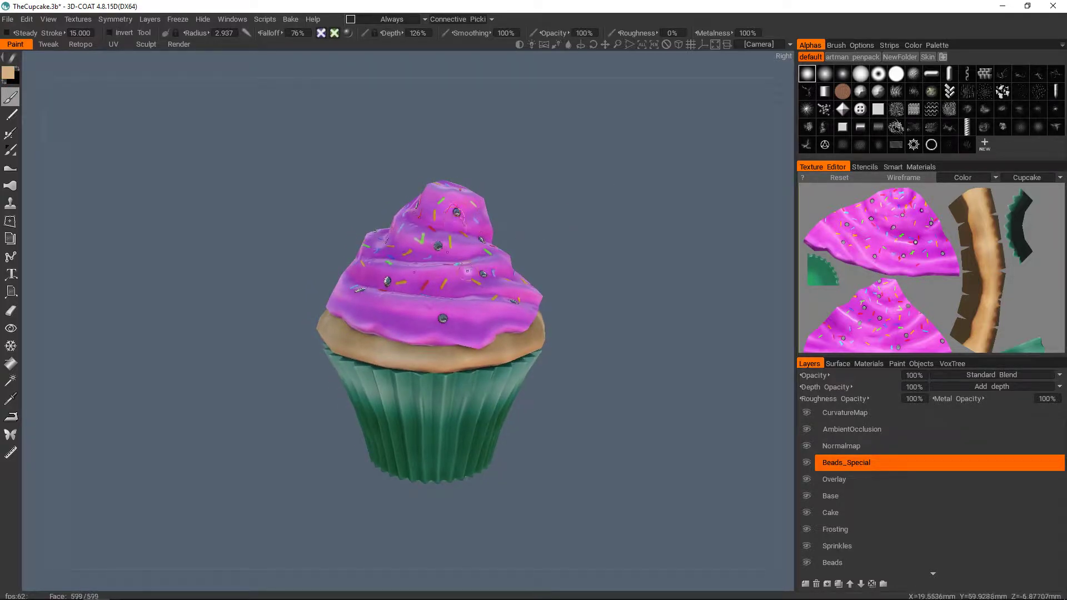
pyautogui.moveTo(463, 292); pyautogui.dragTo(466, 295, button='middle')
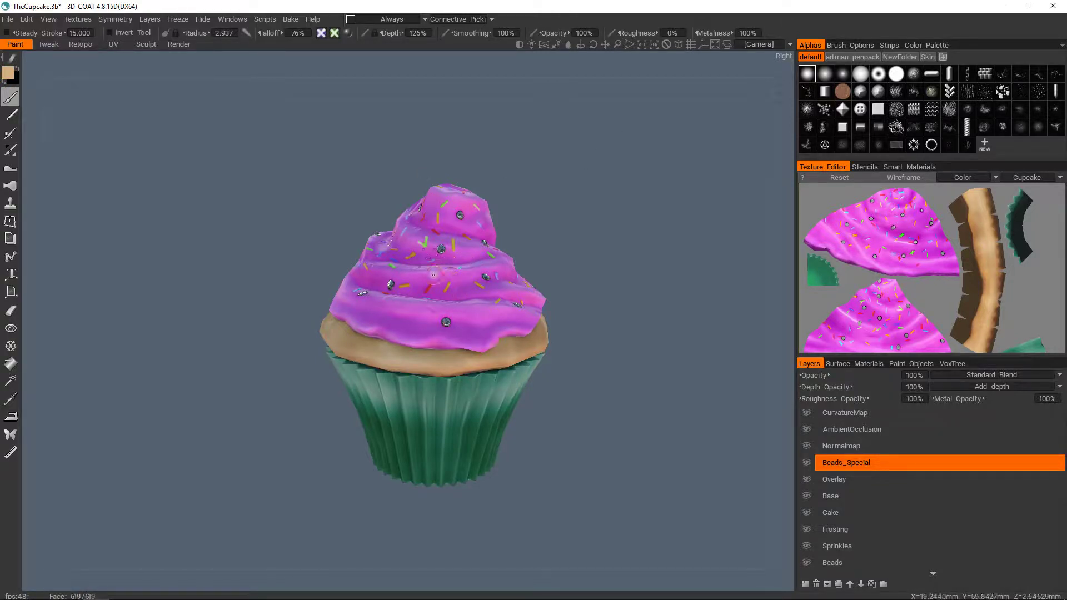
# - Display gloss/roughness only and examine the roughness on the frosting, beads, cake and wrapper
pyautogui.click(49, 21)
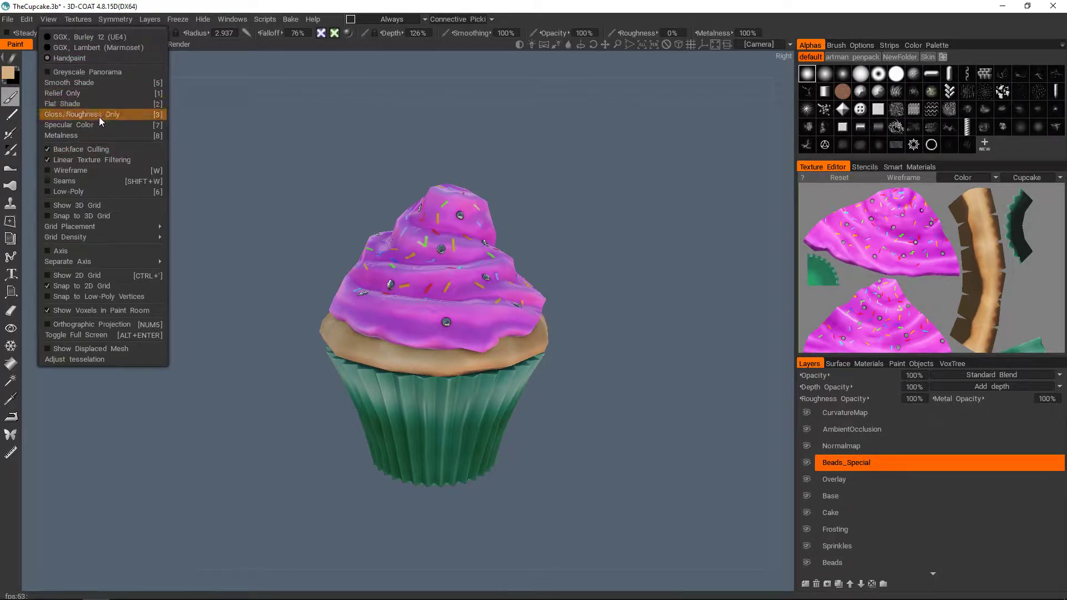
pyautogui.click(140, 115)
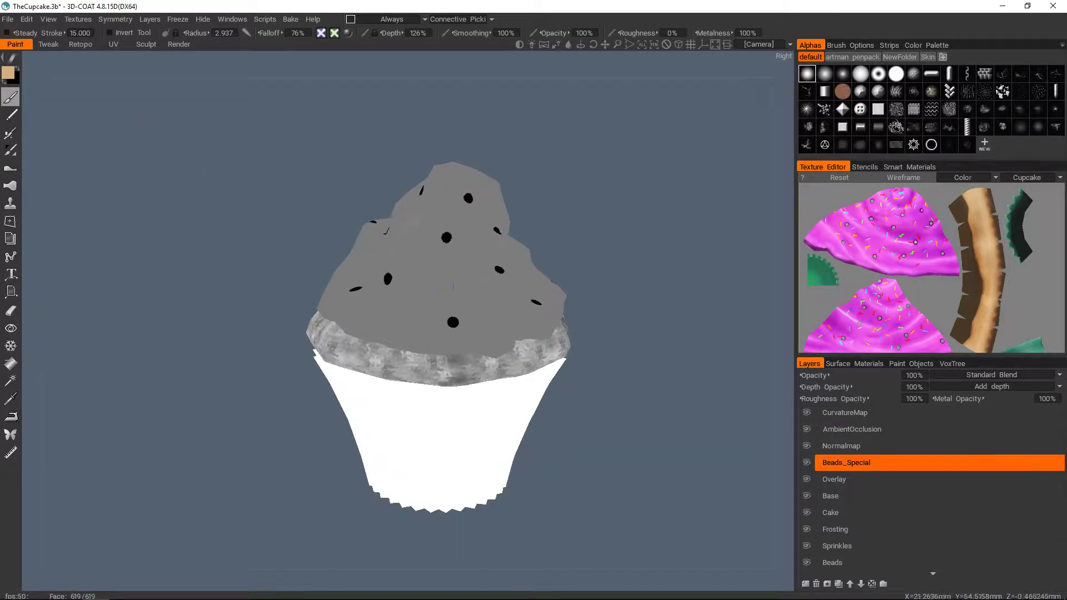
pyautogui.scroll(-3, 452, 383)
pyautogui.moveTo(617, 333); pyautogui.dragTo(562, 356)
pyautogui.scroll(3, 561, 355)
pyautogui.moveTo(561, 356); pyautogui.dragTo(528, 374, button='middle')
pyautogui.scroll(-2, 528, 375)
pyautogui.moveTo(561, 345); pyautogui.dragTo(539, 369)
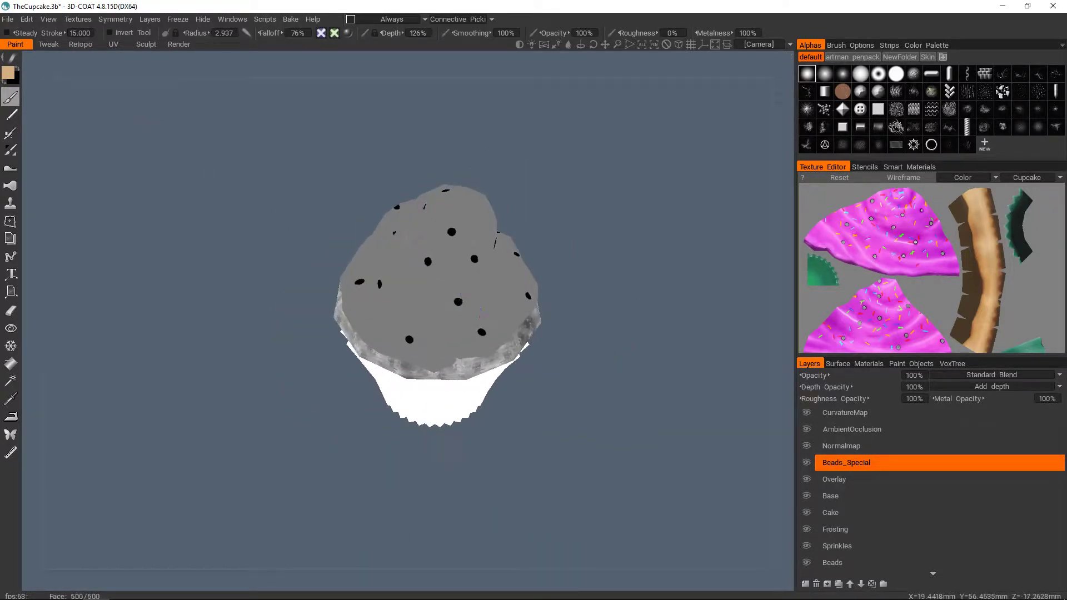
# - Set the texture export/import workflow to Gloss/Metalness
pyautogui.scroll(2, 474, 303)
pyautogui.keyDown('alt'); pyautogui.moveTo(474, 302); pyautogui.dragTo(476, 250); pyautogui.keyUp('alt')
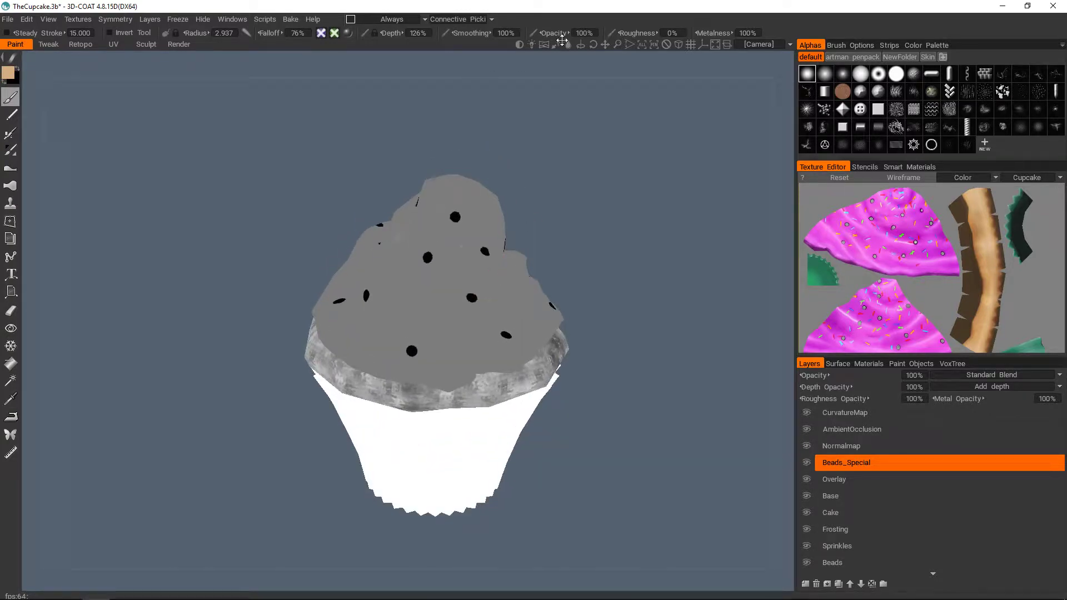
pyautogui.scroll(1, 430, 299)
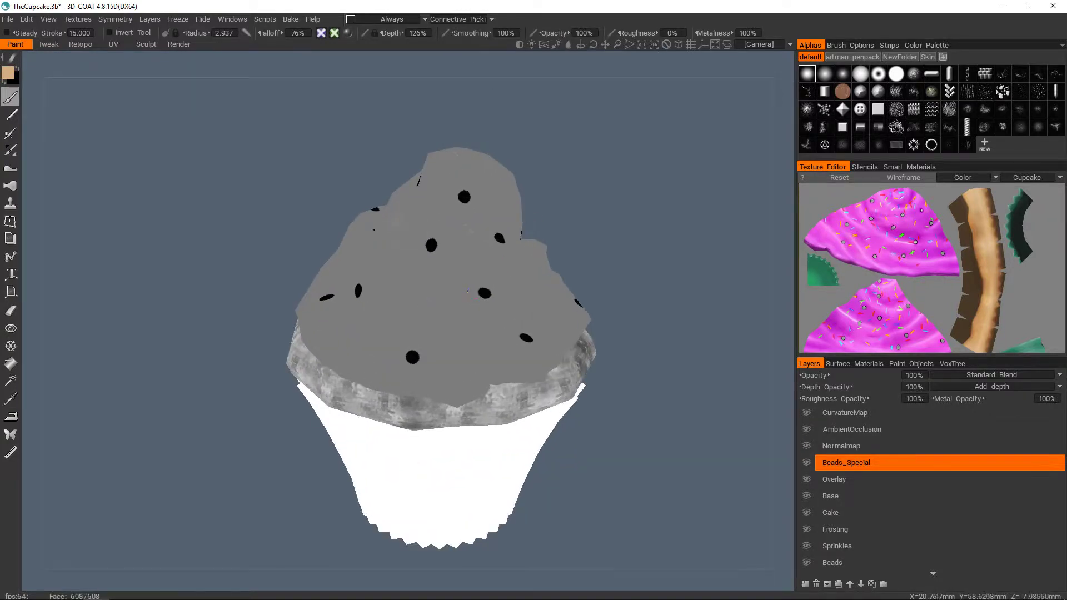
pyautogui.scroll(-2, 432, 247)
pyautogui.keyDown('alt'); pyautogui.moveTo(432, 245); pyautogui.dragTo(443, 339); pyautogui.keyUp('alt')
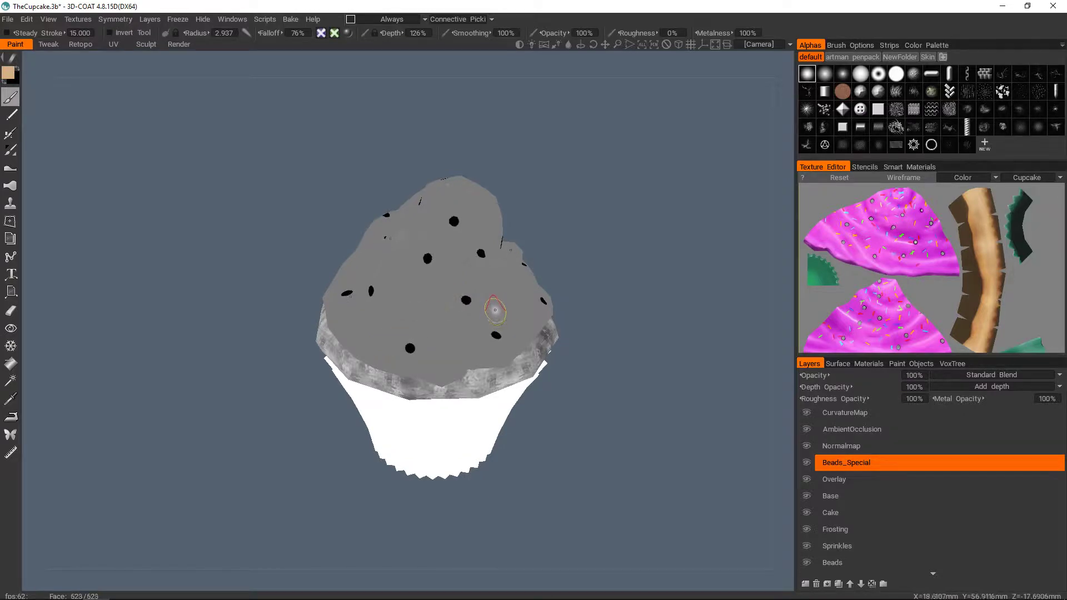
pyautogui.click(83, 20)
pyautogui.moveTo(111, 37)
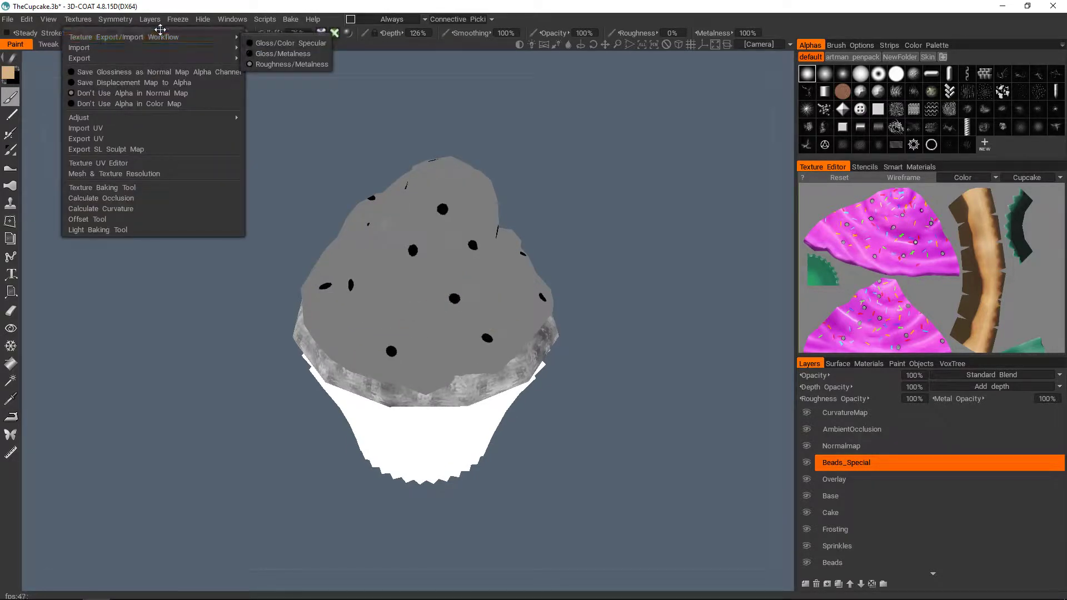
pyautogui.click(291, 54)
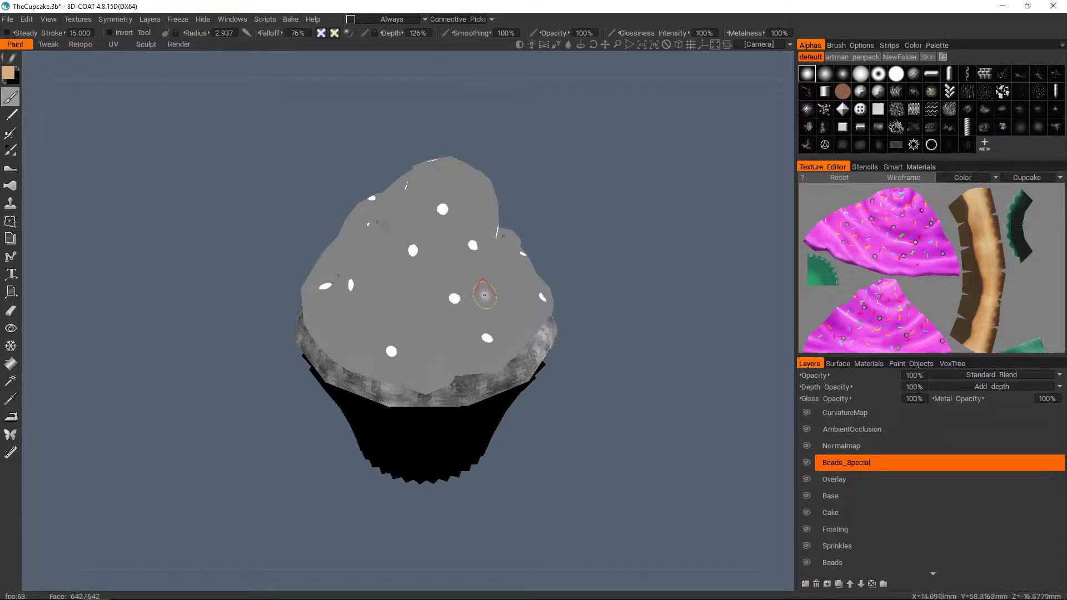
# - Display metalness only and examine the beads against the frosting, cake and wrapper
pyautogui.click(51, 20)
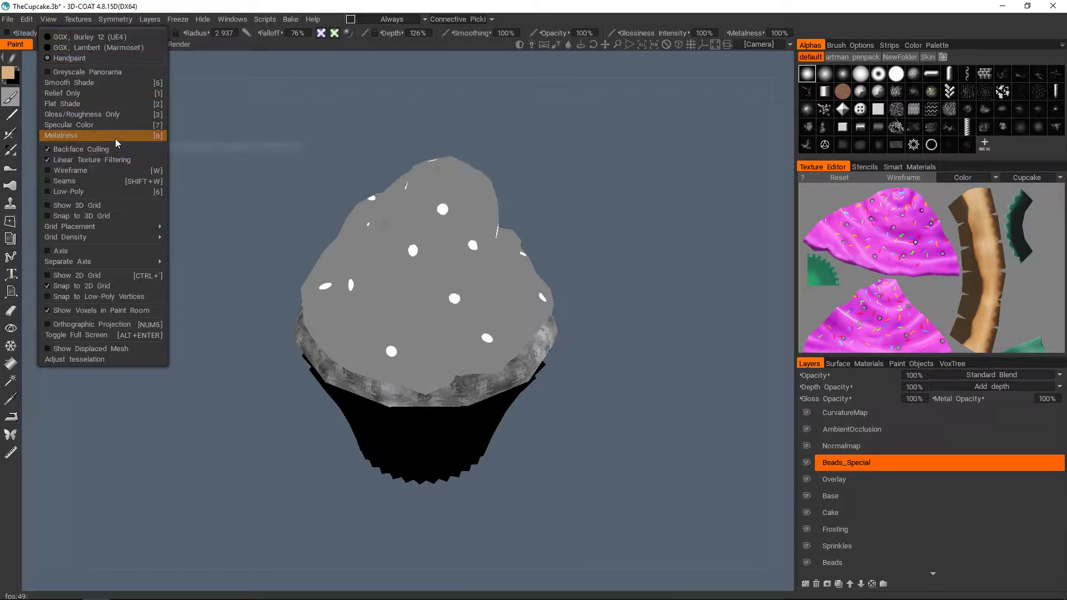
pyautogui.click(118, 137)
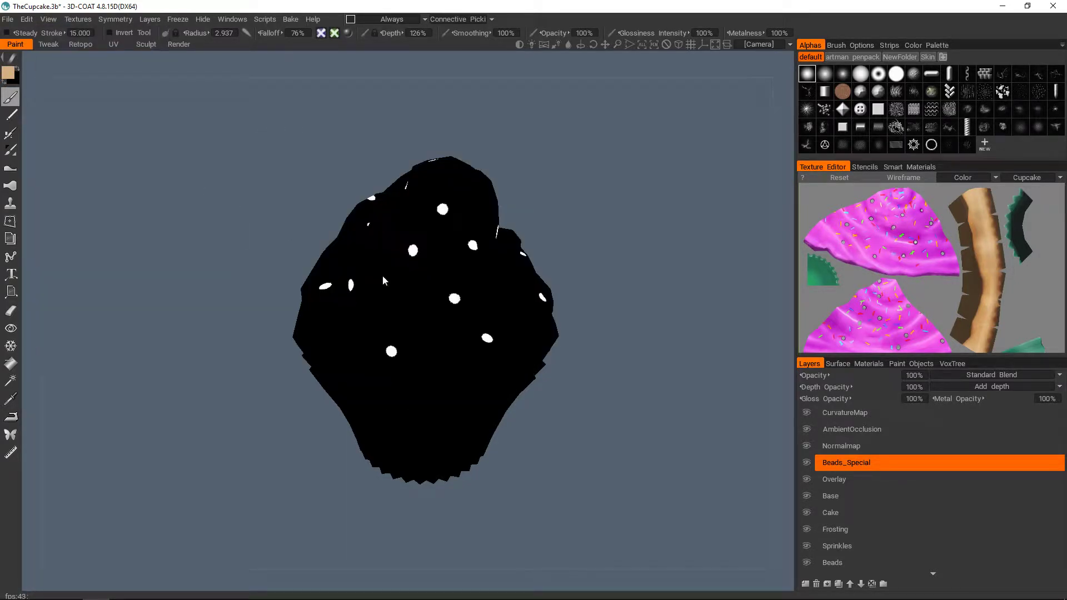
pyautogui.scroll(3, 428, 312)
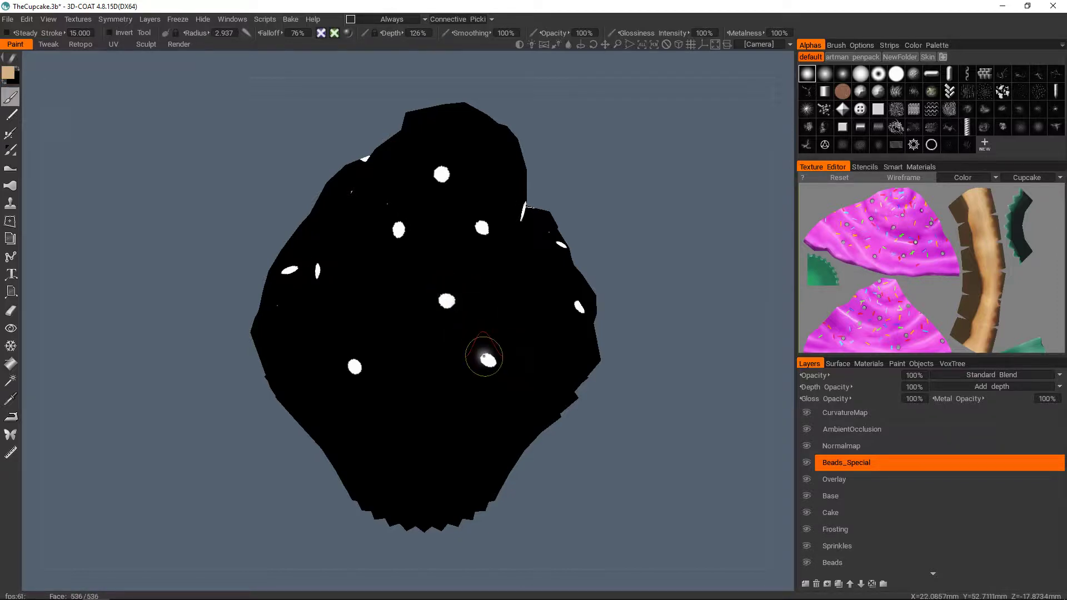
pyautogui.moveTo(493, 316)
pyautogui.keyDown('alt'); pyautogui.mouseDown()
pyautogui.moveTo(479, 298)
pyautogui.moveTo(466, 305)
pyautogui.moveTo(491, 305)
pyautogui.moveTo(484, 314)
pyautogui.moveTo(467, 303)
pyautogui.moveTo(424, 324)
pyautogui.mouseUp(); pyautogui.keyUp('alt')
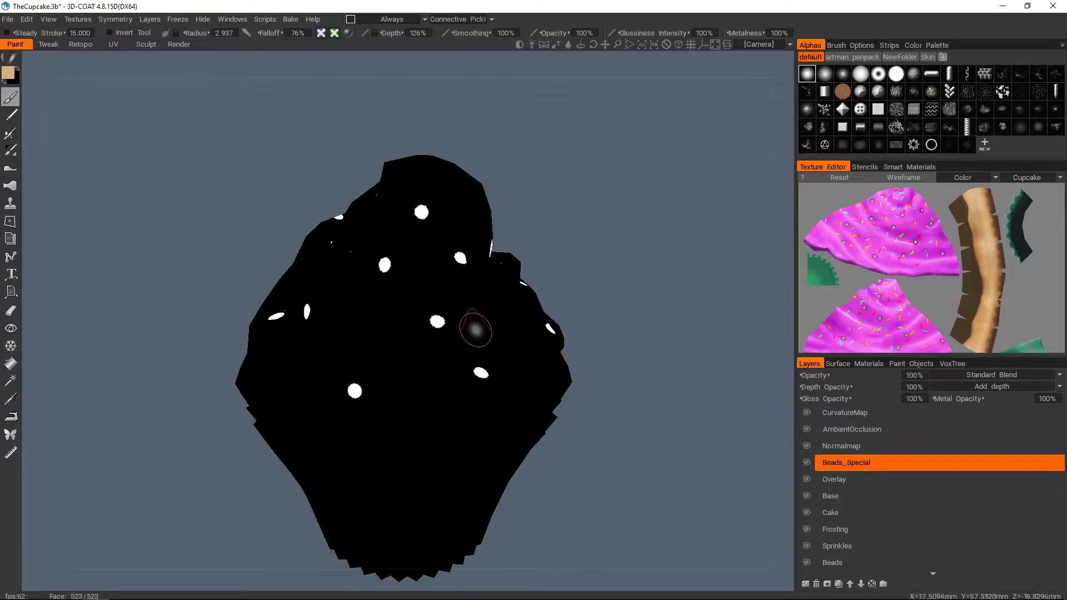
# - Return to the gloss/roughness-only display and examine the gloss values across the cupcake
pyautogui.press('3')
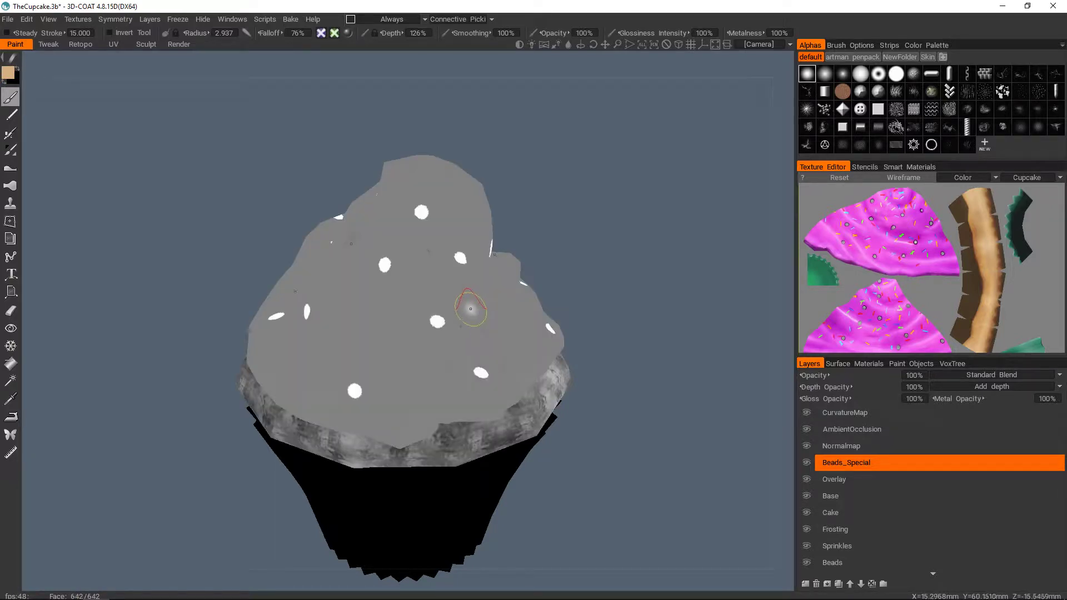
pyautogui.keyDown('alt'); pyautogui.moveTo(473, 305); pyautogui.dragTo(467, 312); pyautogui.keyUp('alt')
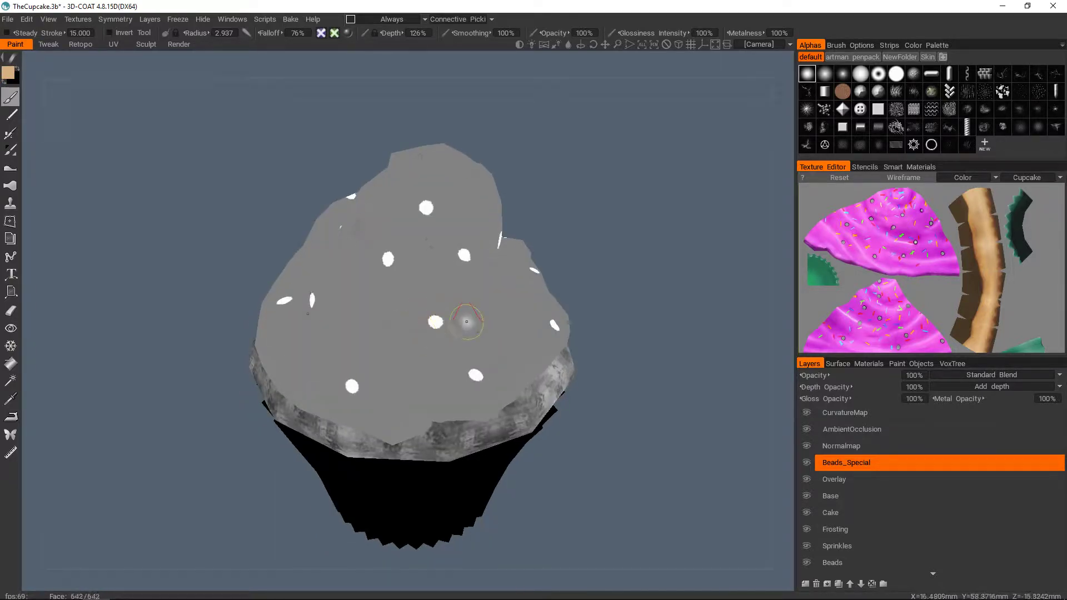
pyautogui.moveTo(465, 319)
pyautogui.keyDown('alt'); pyautogui.mouseDown()
pyautogui.moveTo(452, 286)
pyautogui.moveTo(424, 275)
pyautogui.moveTo(444, 356)
pyautogui.moveTo(434, 422)
pyautogui.moveTo(466, 396)
pyautogui.mouseUp(); pyautogui.keyUp('alt')
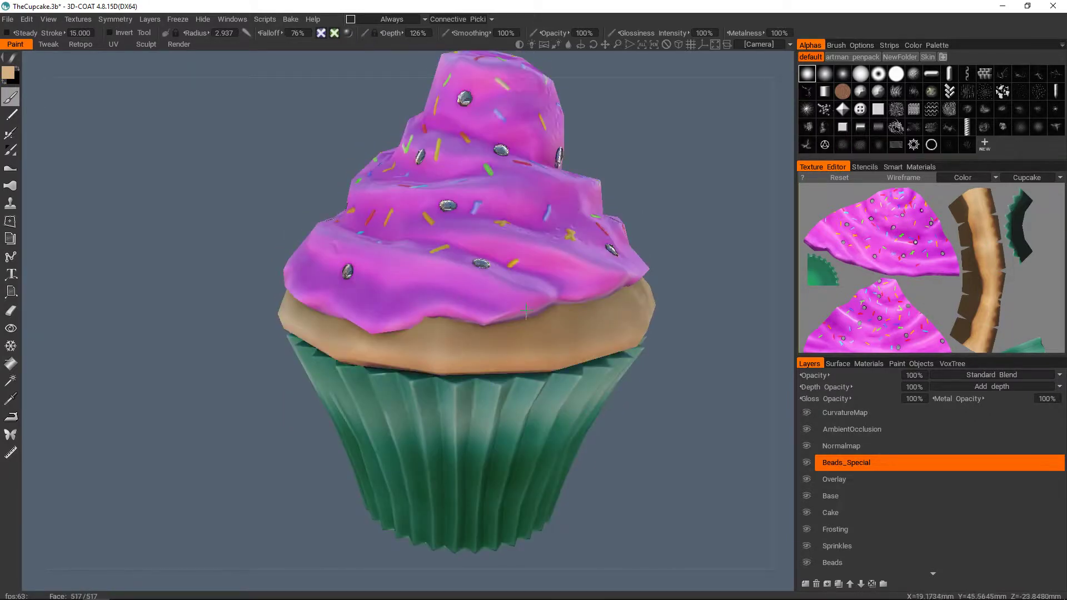
# - Examine the fully shaded cupcake from several angles and distances
pyautogui.scroll(-3, 525, 310)
pyautogui.keyDown('alt'); pyautogui.moveTo(526, 310); pyautogui.dragTo(559, 321); pyautogui.keyUp('alt')
pyautogui.moveTo(559, 321); pyautogui.dragTo(503, 340, button='middle')
pyautogui.scroll(-3, 503, 340)
pyautogui.keyDown('alt'); pyautogui.moveTo(503, 340); pyautogui.dragTo(448, 334); pyautogui.keyUp('alt')
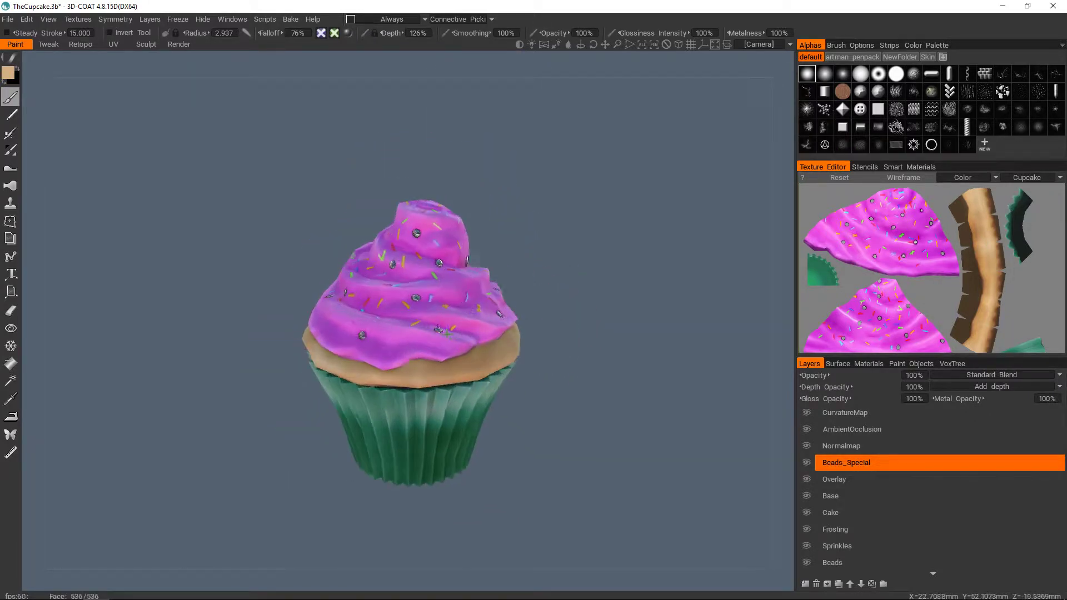
pyautogui.keyDown('alt'); pyautogui.moveTo(448, 334); pyautogui.dragTo(466, 291, button='right'); pyautogui.keyUp('alt')
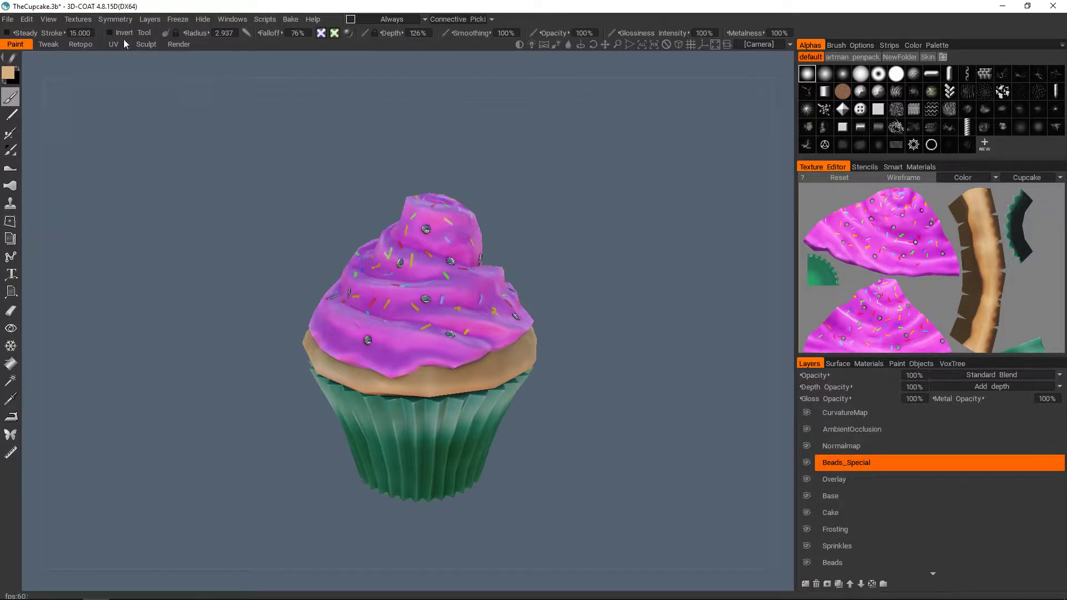
pyautogui.scroll(2, 412, 265)
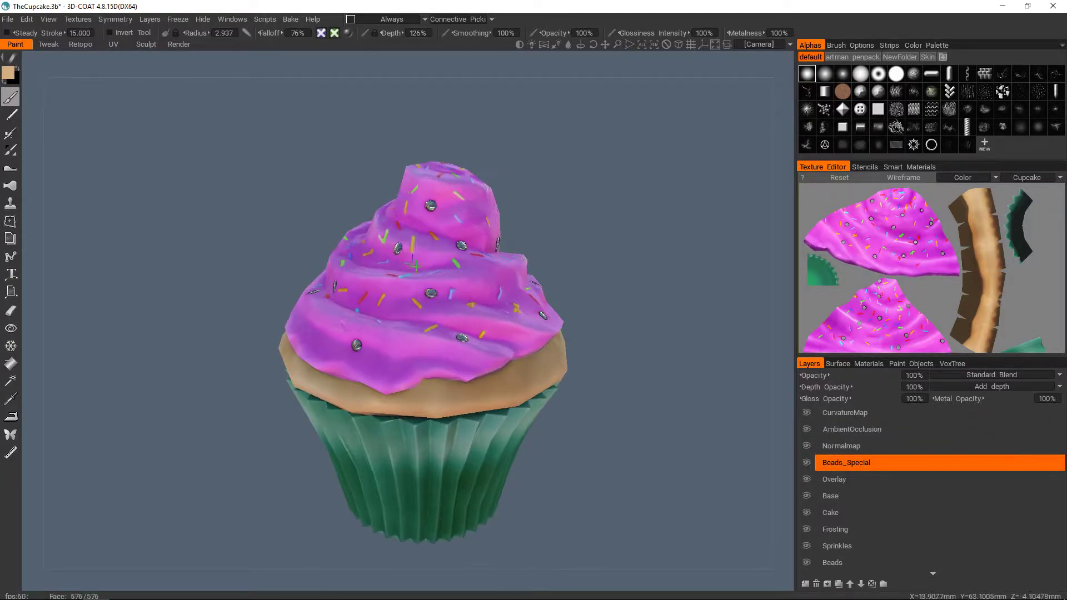
pyautogui.scroll(-2, 412, 265)
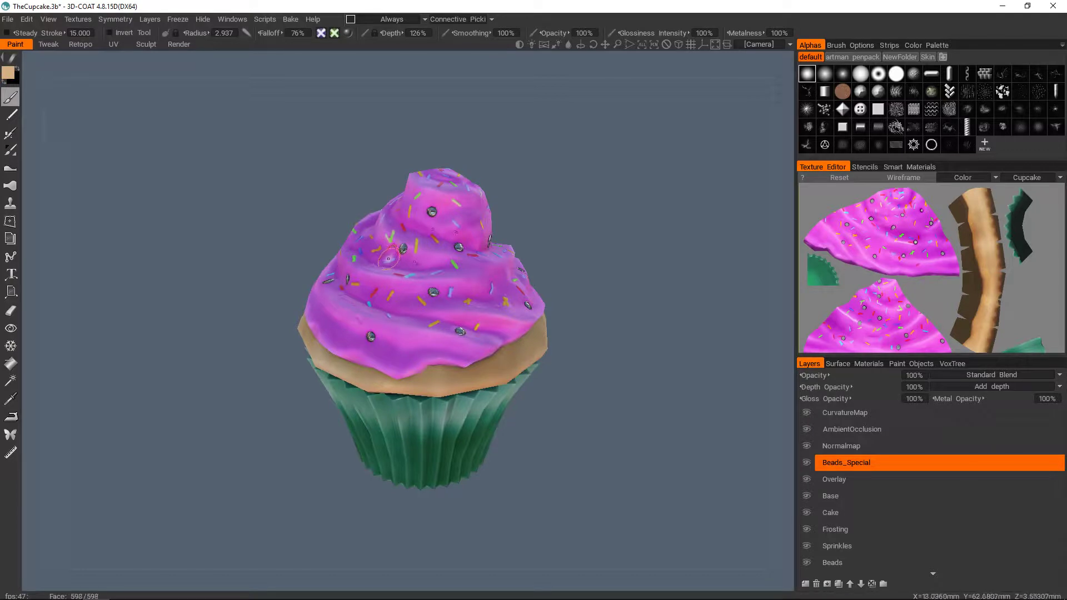
pyautogui.moveTo(370, 349)
pyautogui.keyDown('alt'); pyautogui.mouseDown()
pyautogui.moveTo(398, 328)
pyautogui.moveTo(384, 350)
pyautogui.mouseUp(); pyautogui.keyUp('alt')
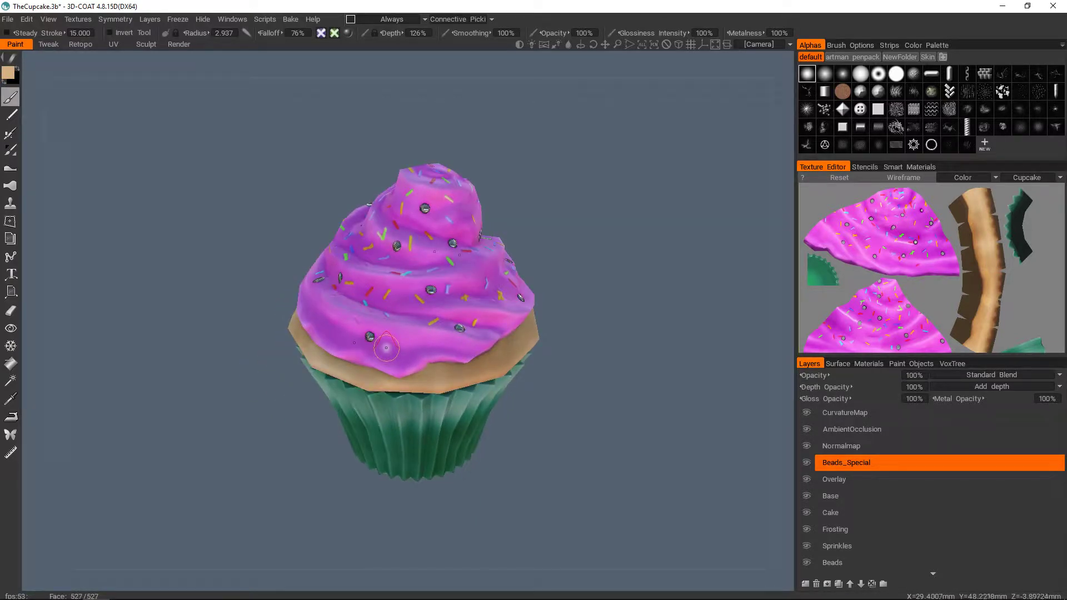
# - Open the objects and textures export settings and check the output mesh's save folder without changing it
pyautogui.click(10, 21)
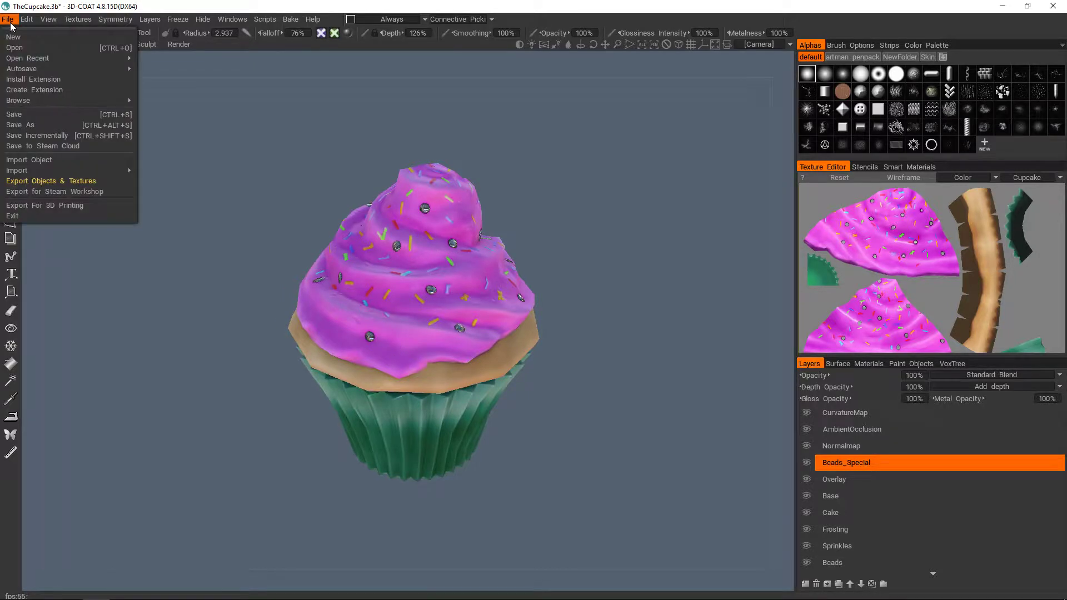
pyautogui.click(59, 182)
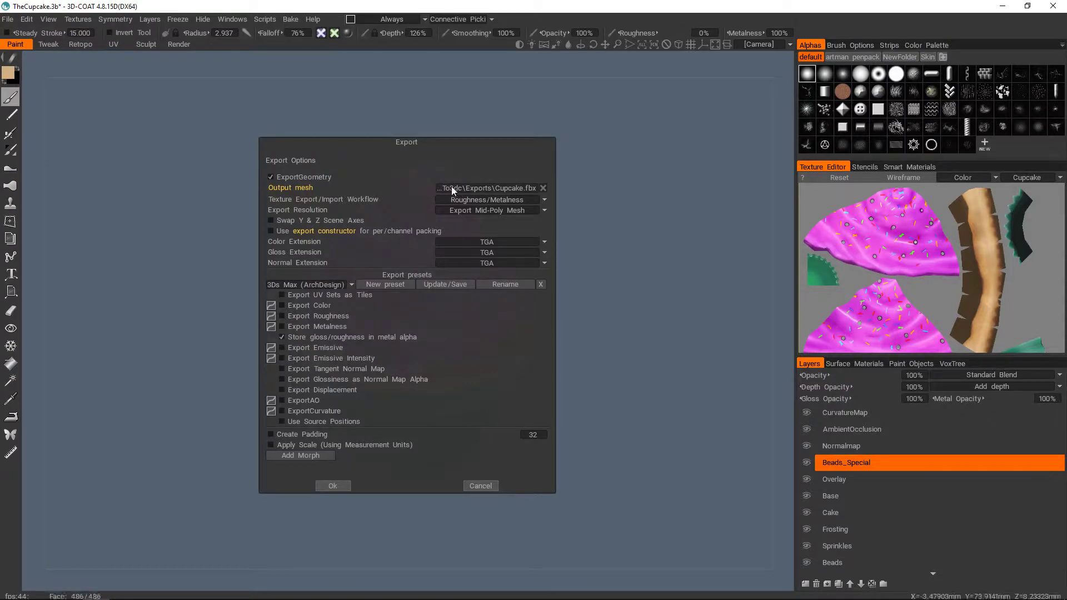
pyautogui.click(471, 188)
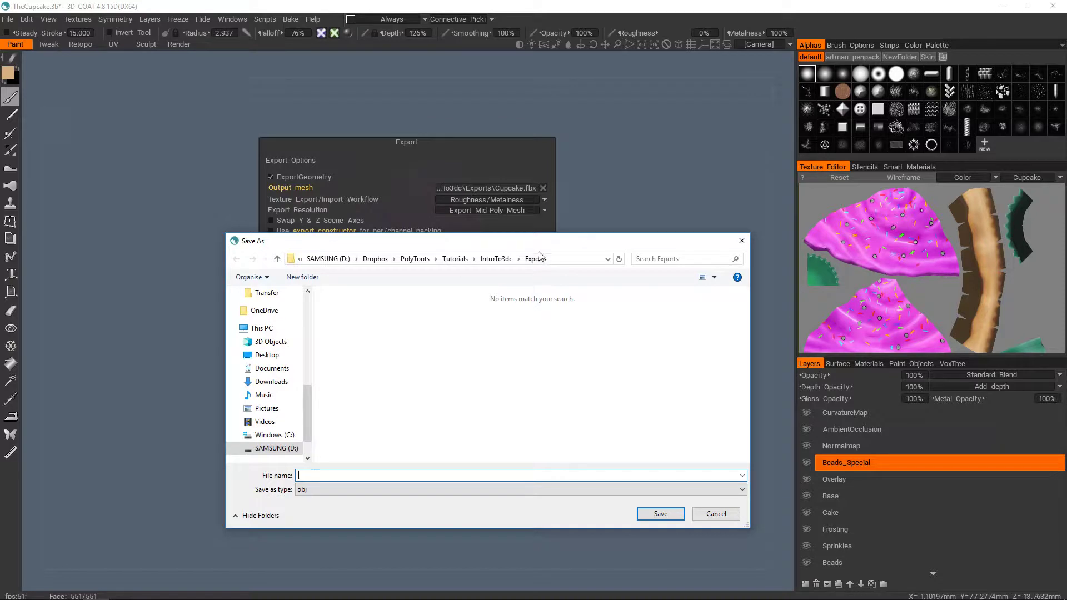
pyautogui.click(716, 513)
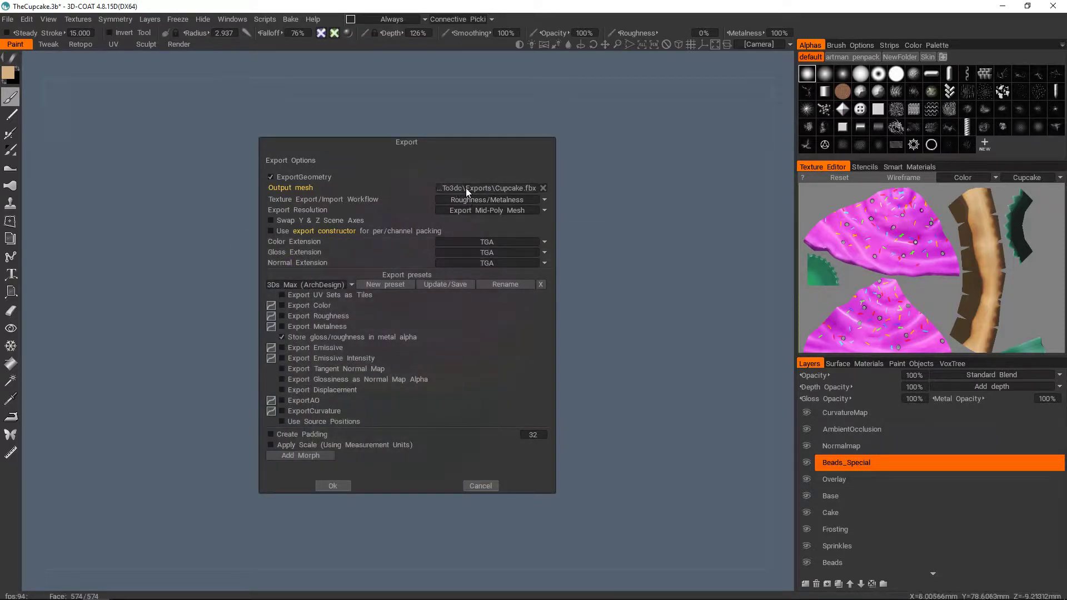
# - Load the Unity (Standard) export preset and remove its Height, Emission and Occlusion textures
pyautogui.click(322, 282)
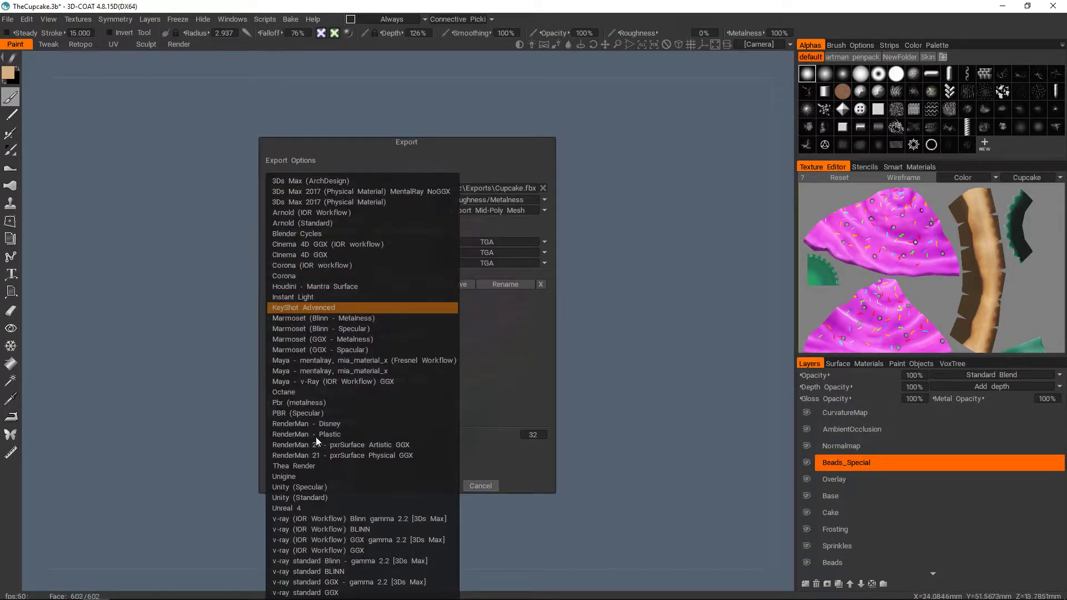
pyautogui.click(318, 497)
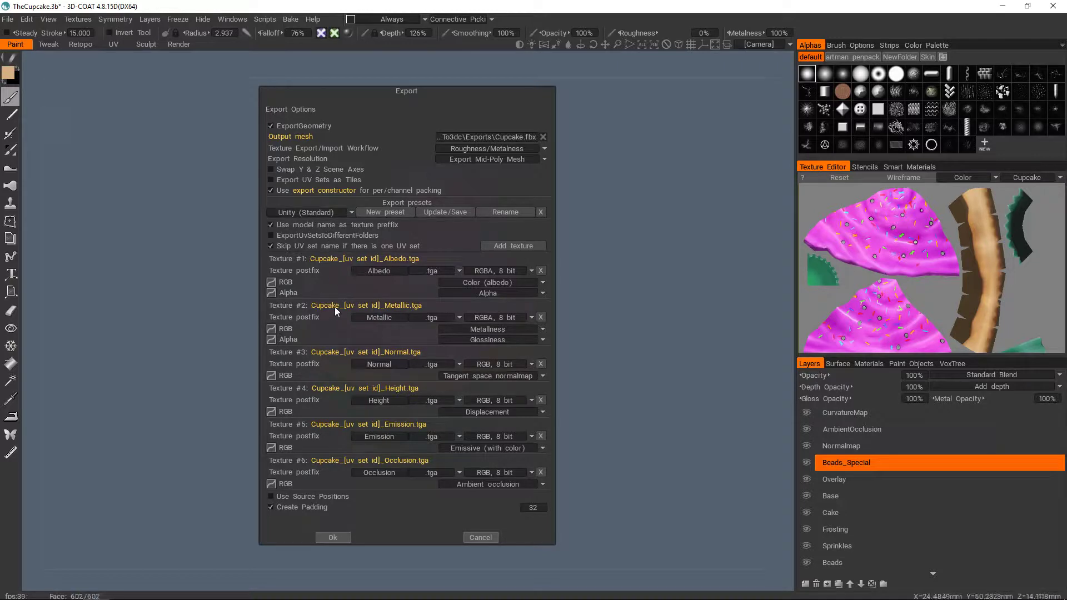
pyautogui.click(541, 434)
pyautogui.click(541, 418)
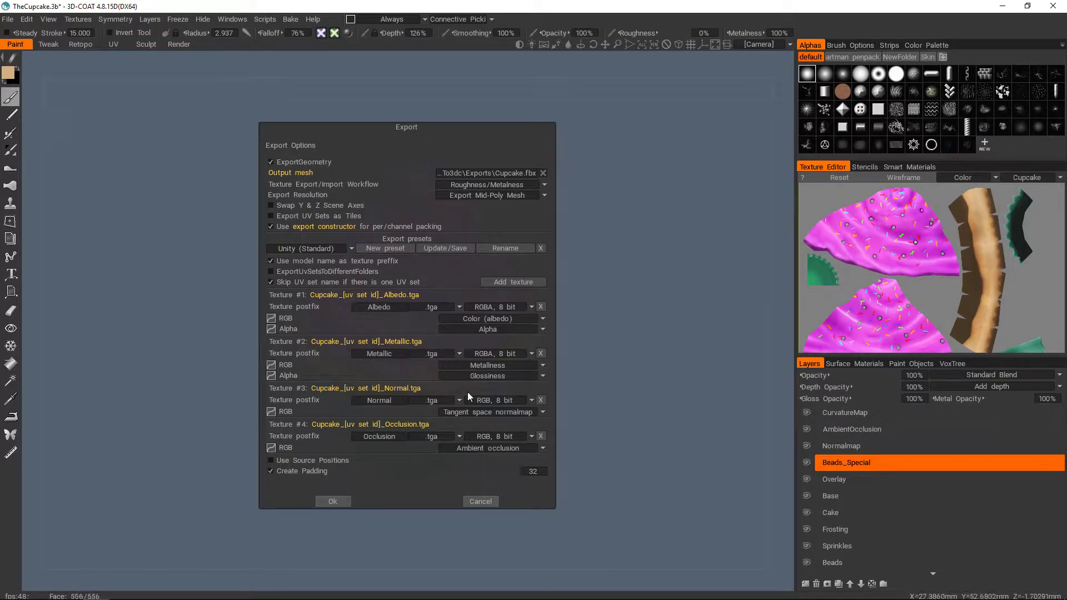
pyautogui.click(541, 436)
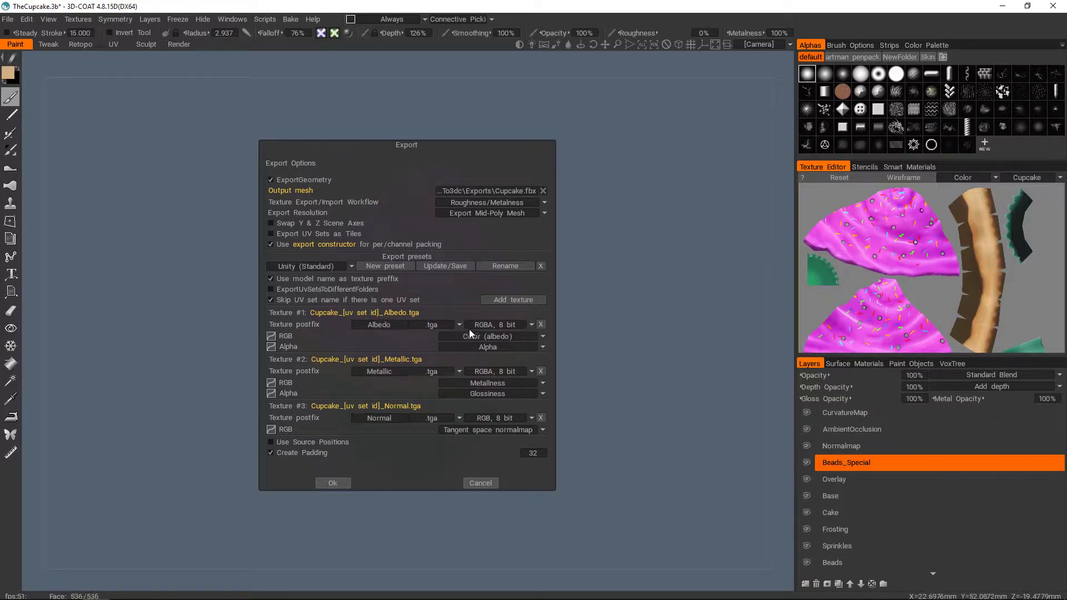
# - Set the Albedo and Normal export textures to .png and close the export settings without exporting
pyautogui.click(447, 324)
pyautogui.click(430, 348)
pyautogui.click(439, 418)
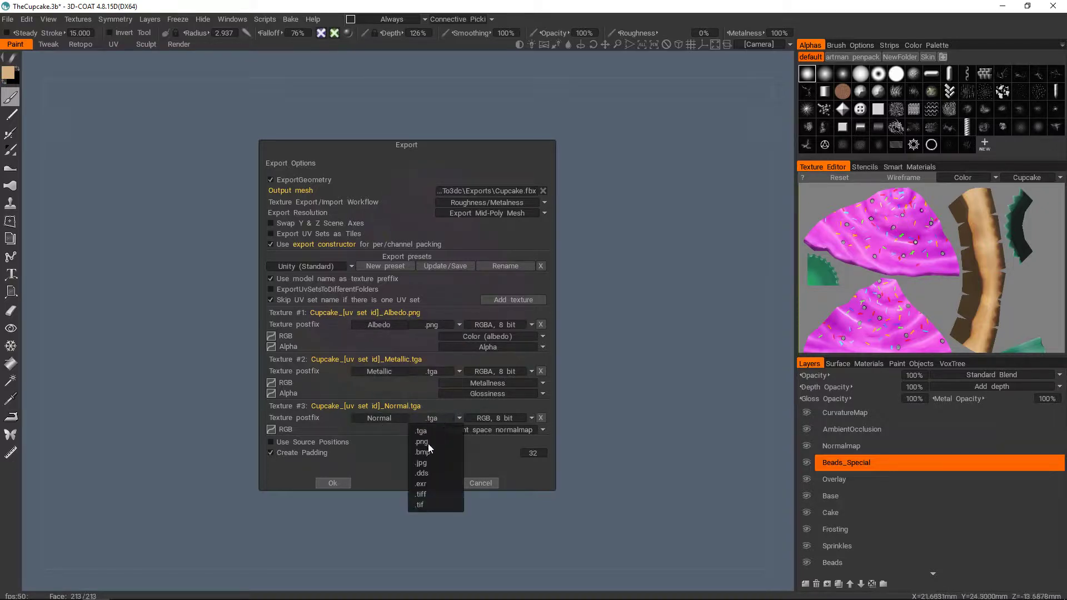
pyautogui.click(428, 449)
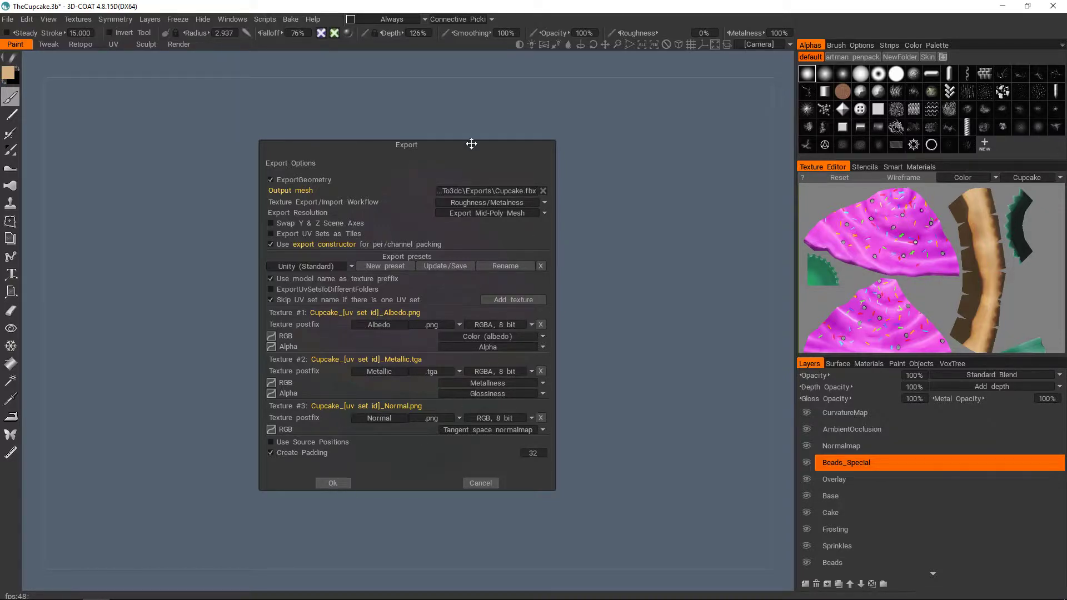
pyautogui.moveTo(479, 147); pyautogui.dragTo(490, 149)
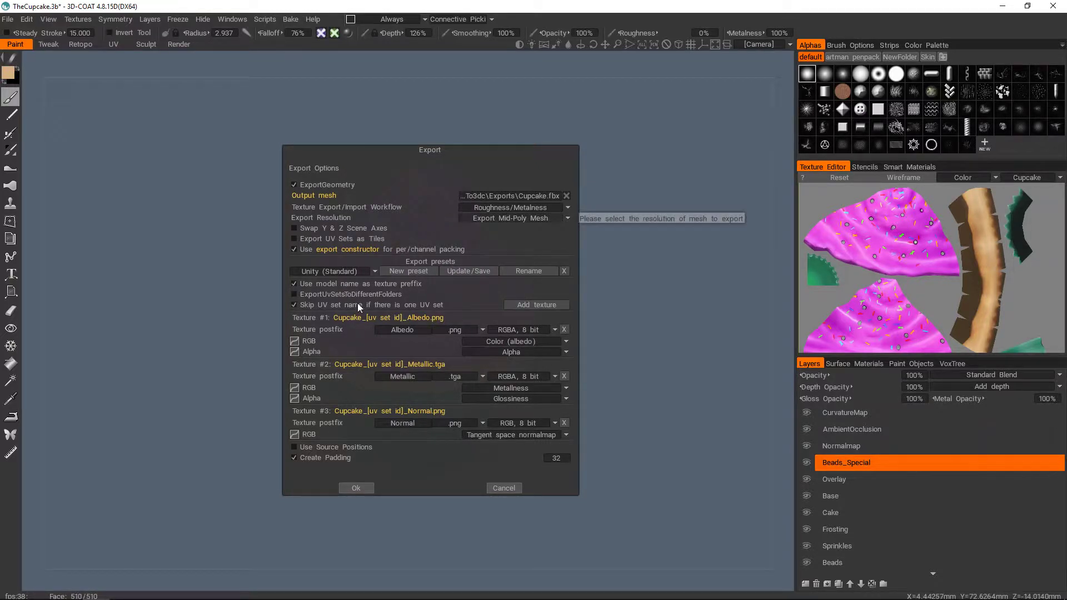
pyautogui.click(508, 487)
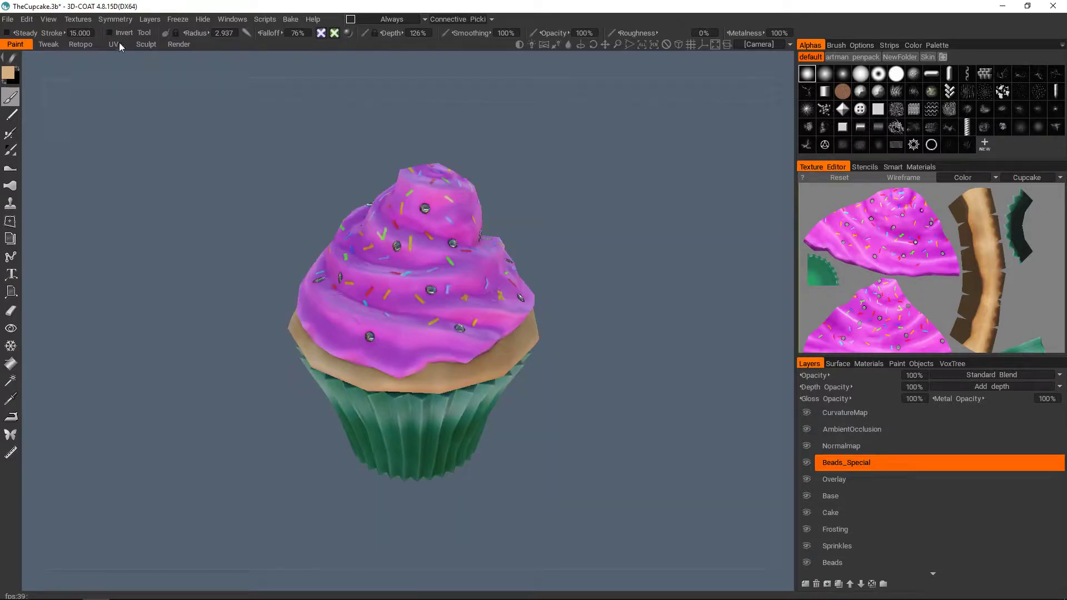
# - Export the color/albedo map to the Exports folder as Cupcake_Colour.png
pyautogui.click(89, 20)
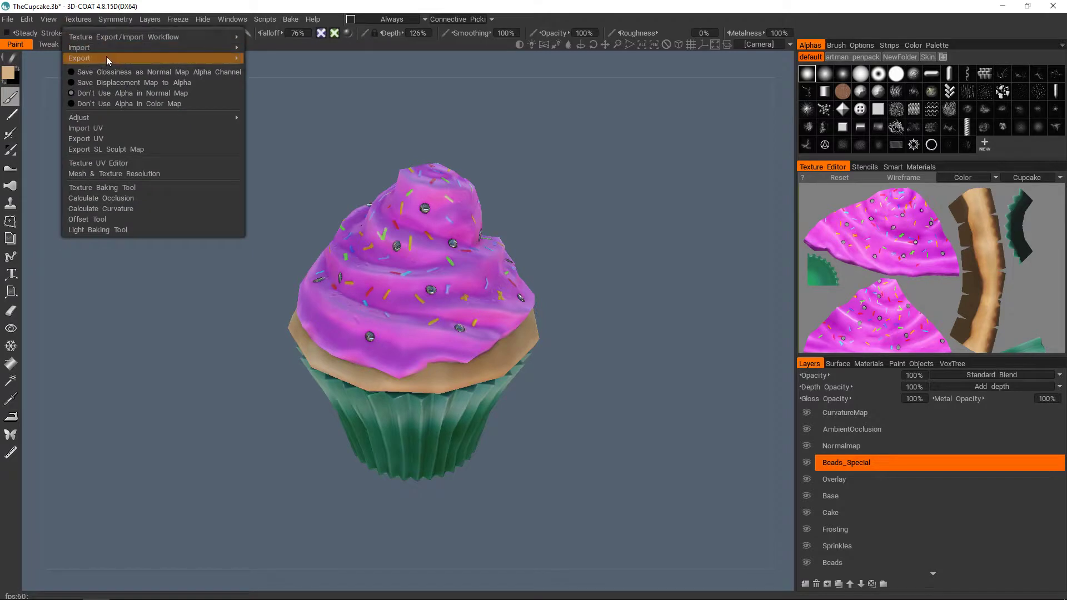
pyautogui.moveTo(148, 59)
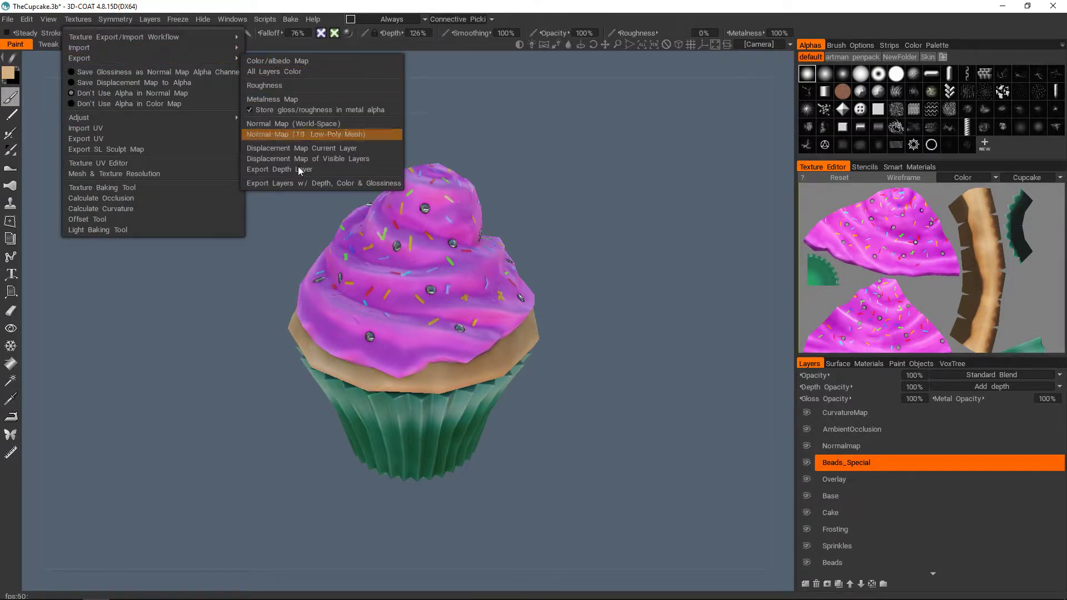
pyautogui.click(286, 61)
pyautogui.write('Cupcake_')
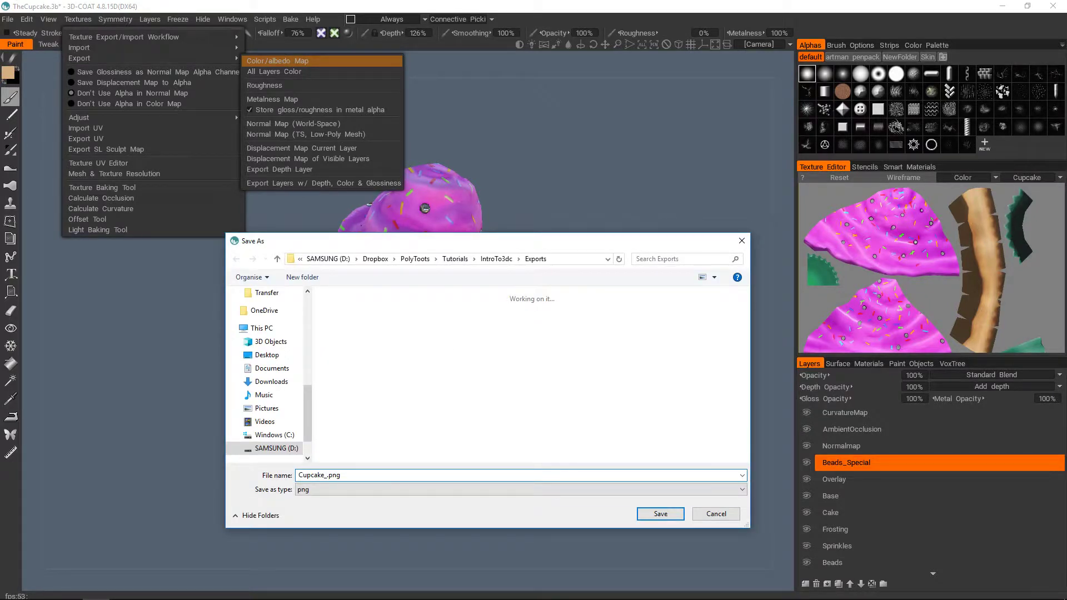
pyautogui.write('Colour')
pyautogui.press('Return')
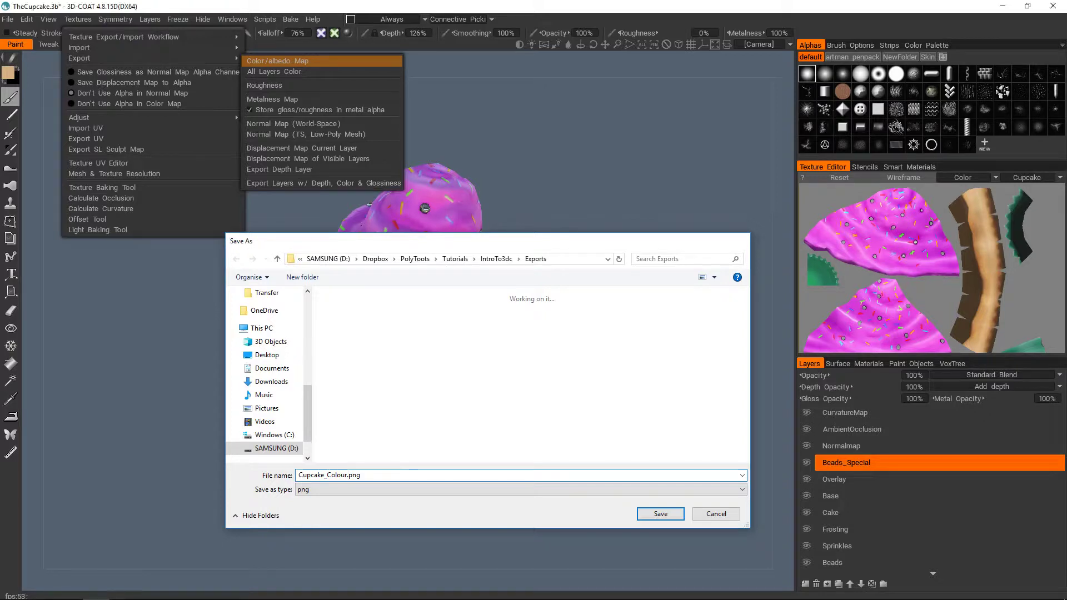
# - Export the metalness map, with gloss/roughness stored in its alpha, to the Exports folder as Cupcake_Metalness in TGA format
pyautogui.click(77, 19)
pyautogui.moveTo(115, 58)
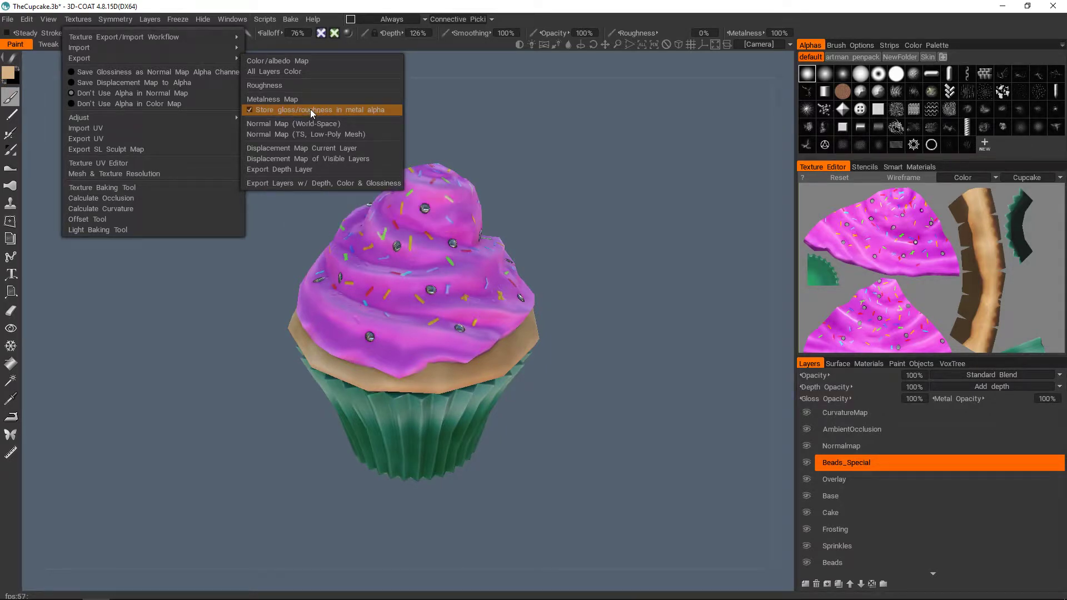
pyautogui.click(281, 99)
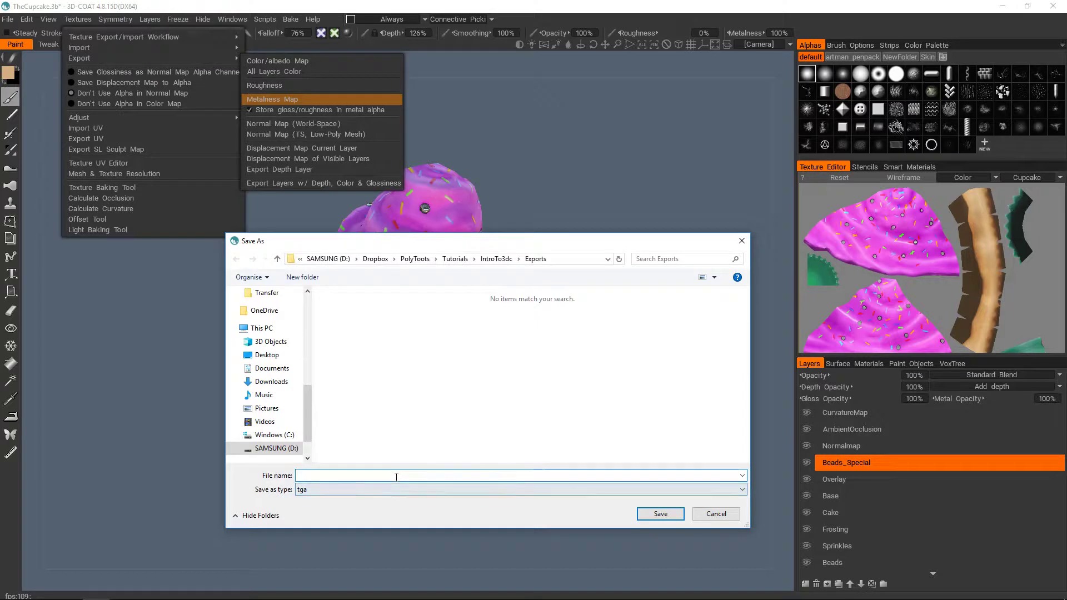
pyautogui.click(396, 476)
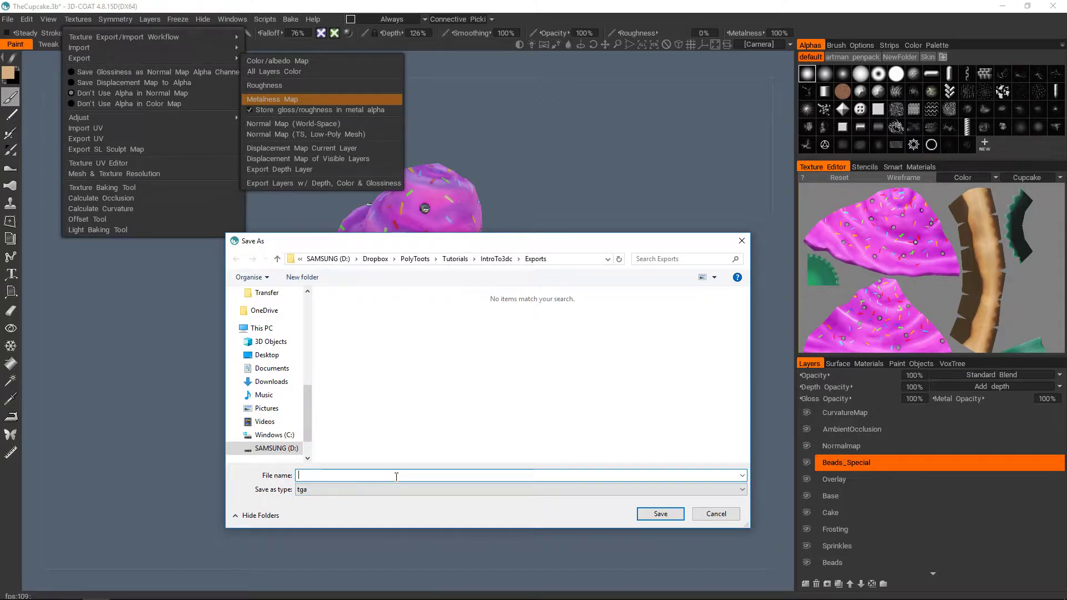
pyautogui.write('Cu')
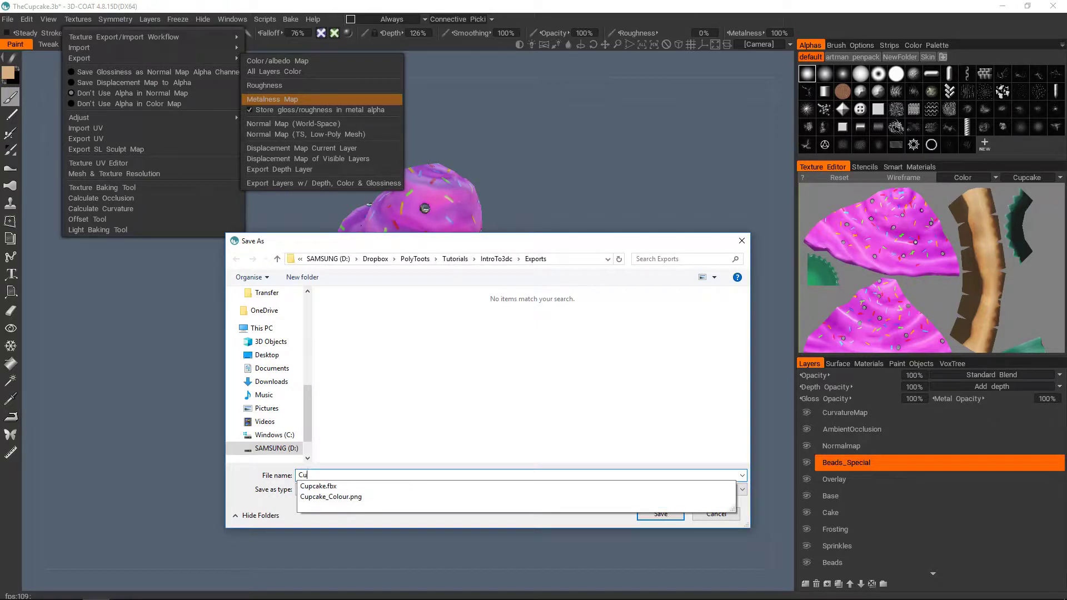
pyautogui.write('pcake_Metalness')
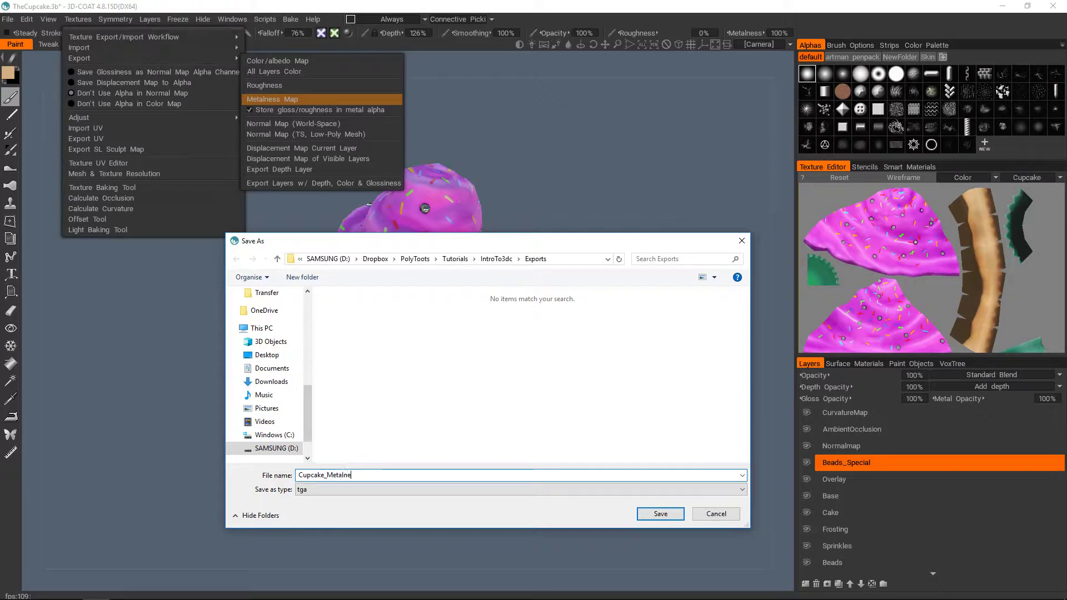
pyautogui.press('Return')
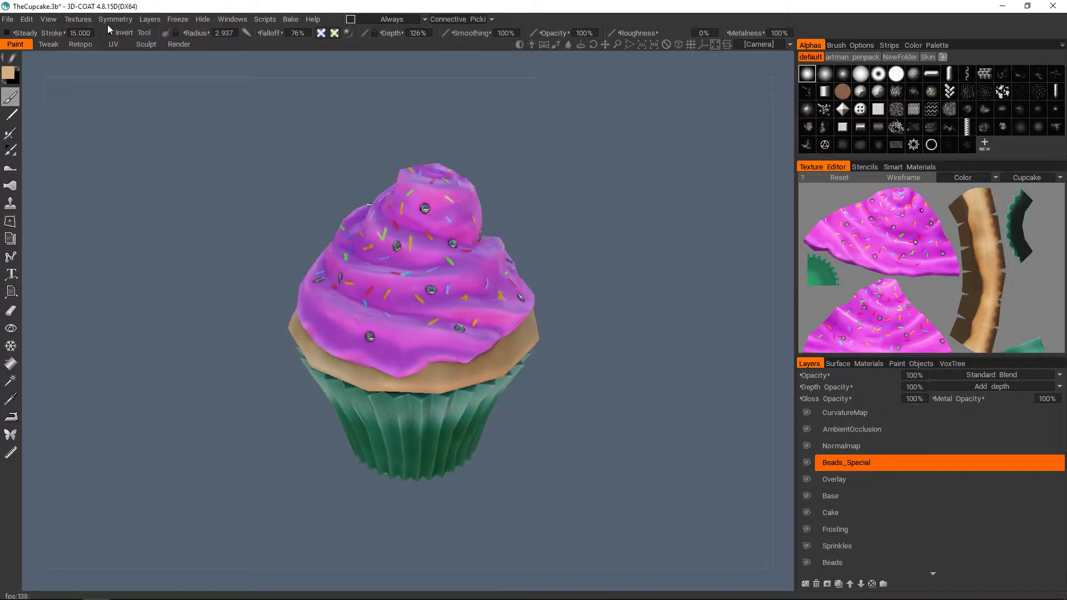
# - Export the tangent-space normal map of the low-poly mesh to the Exports folder as Cupcake_Normals.png
pyautogui.click(77, 19)
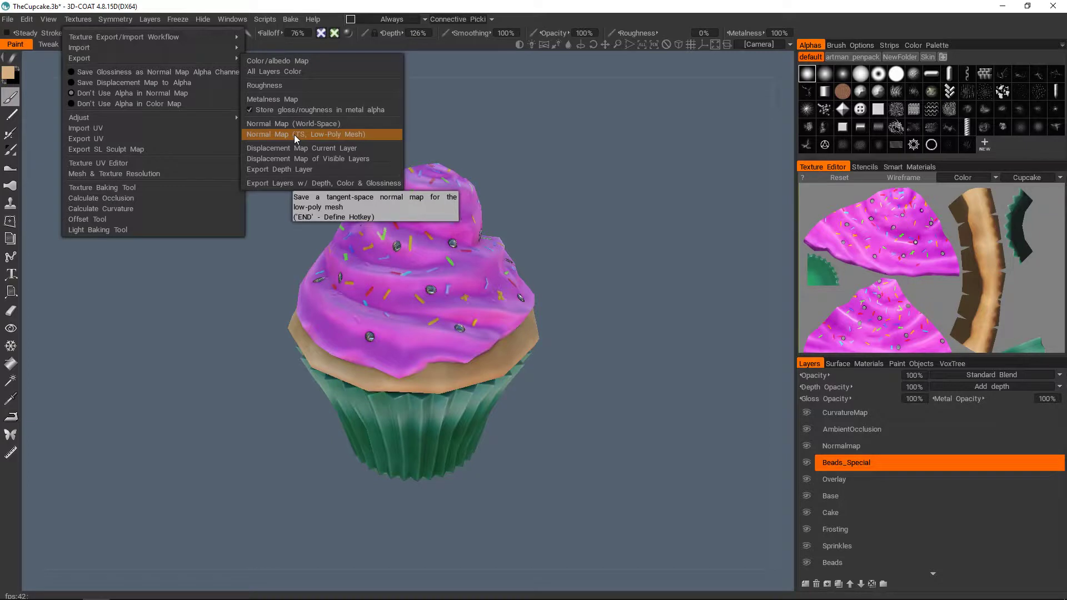
pyautogui.click(291, 133)
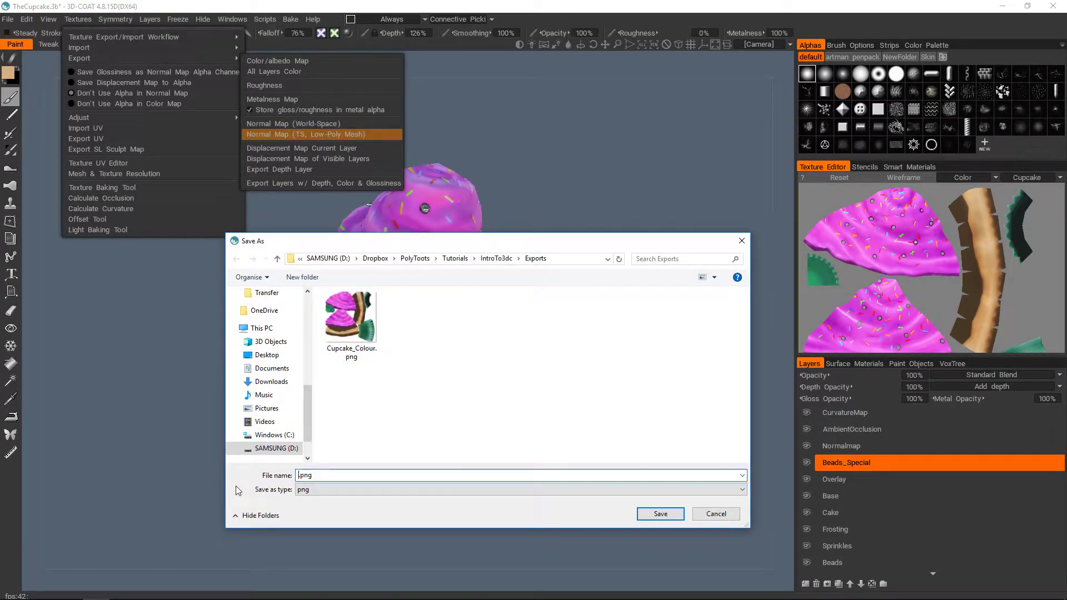
pyautogui.write('Cupcake')
pyautogui.write('_Normals')
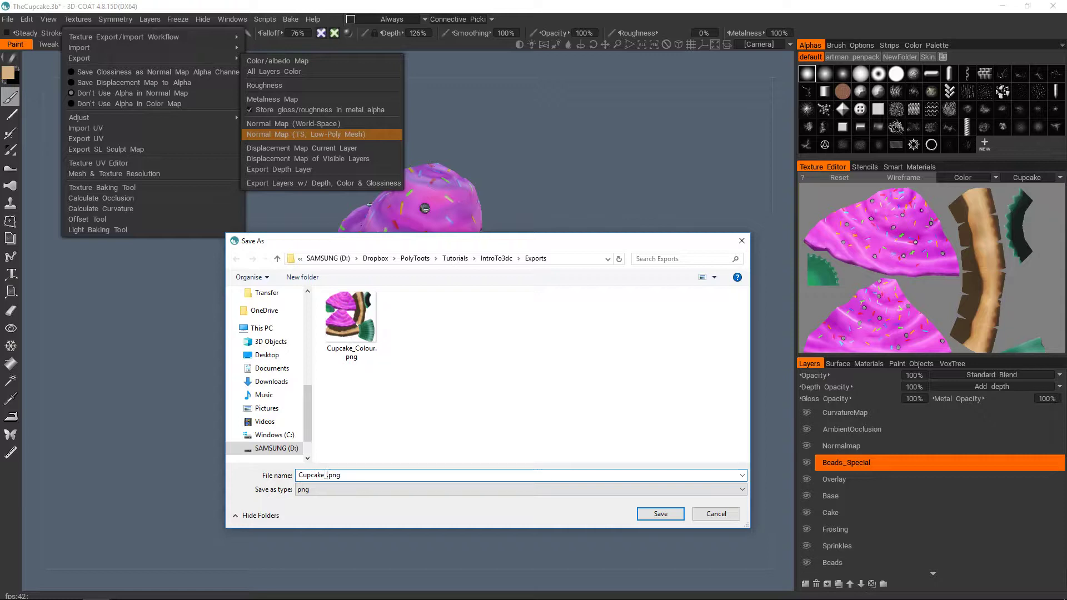
pyautogui.press('Return')
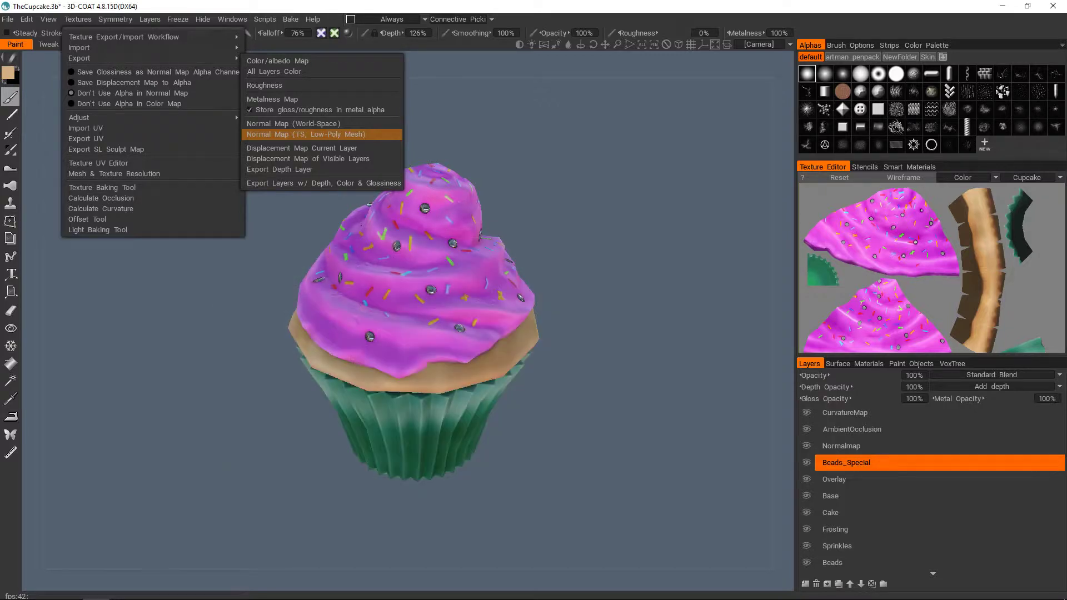
# - Check the normal map software preset and the available normals calculation methods in the general preferences without changing them
pyautogui.scroll(-2, 555, 350)
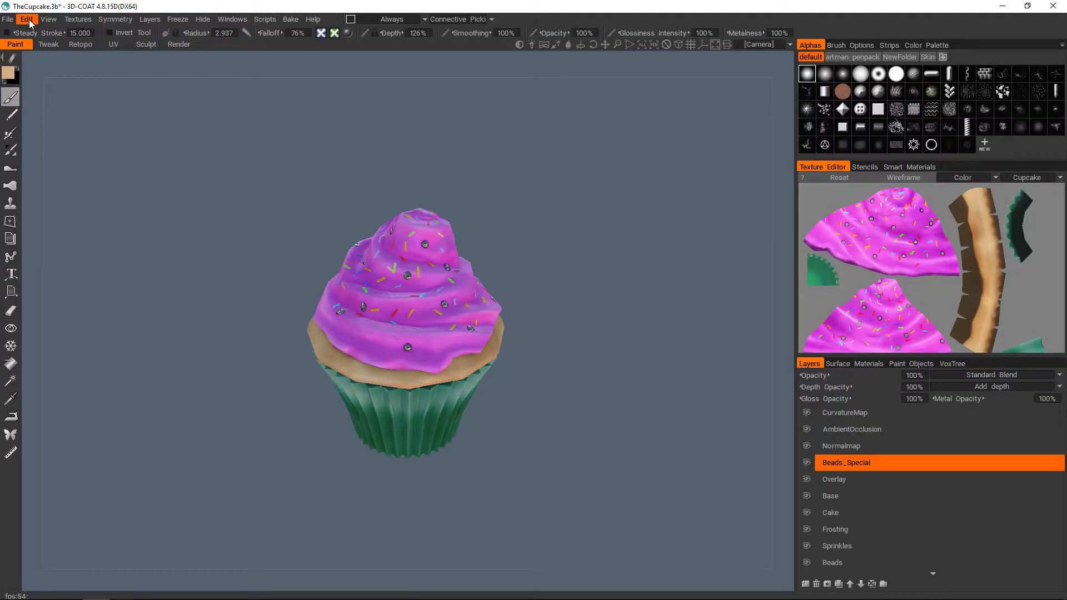
pyautogui.click(26, 19)
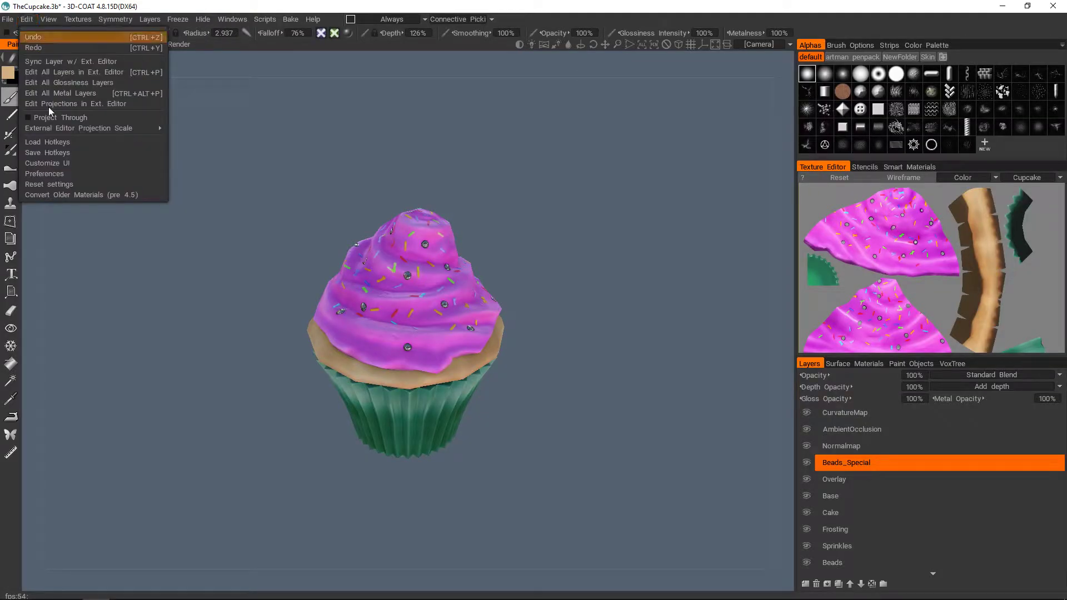
pyautogui.click(78, 176)
pyautogui.moveTo(452, 124); pyautogui.dragTo(472, 123)
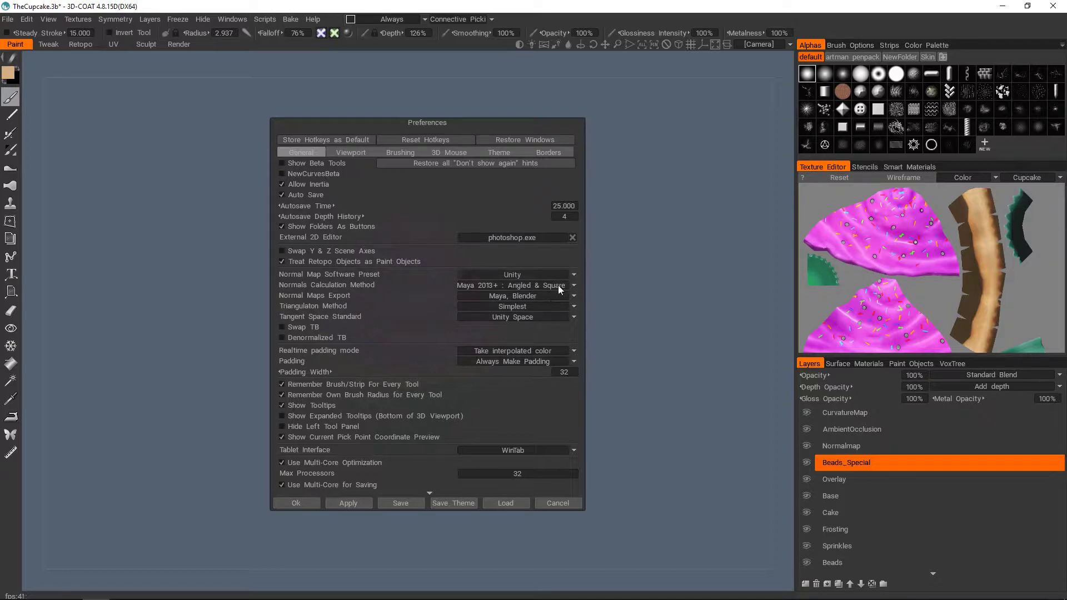
pyautogui.click(574, 285)
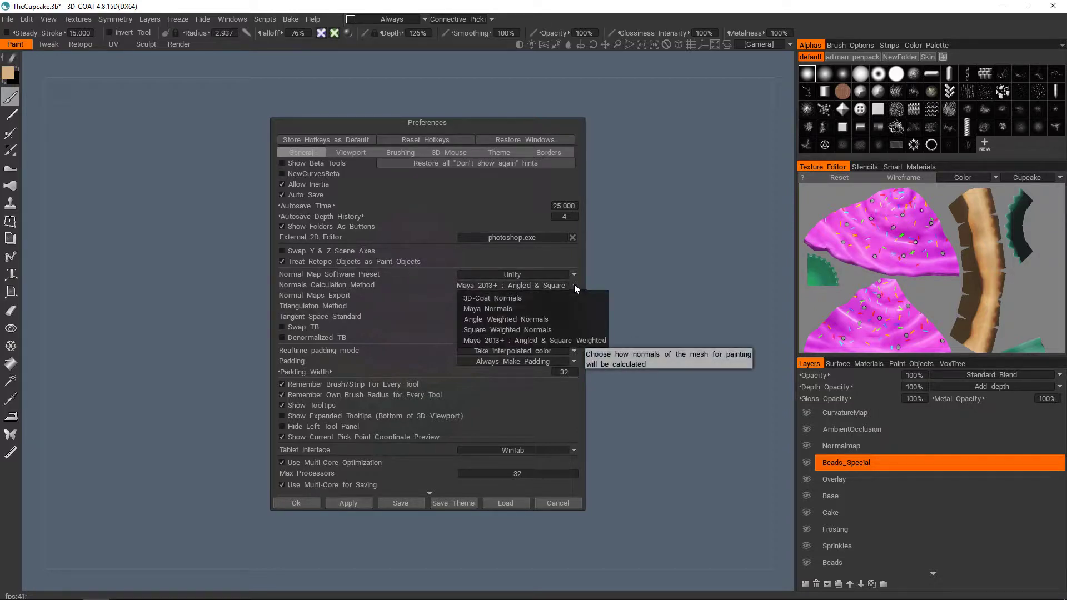
pyautogui.click(544, 124)
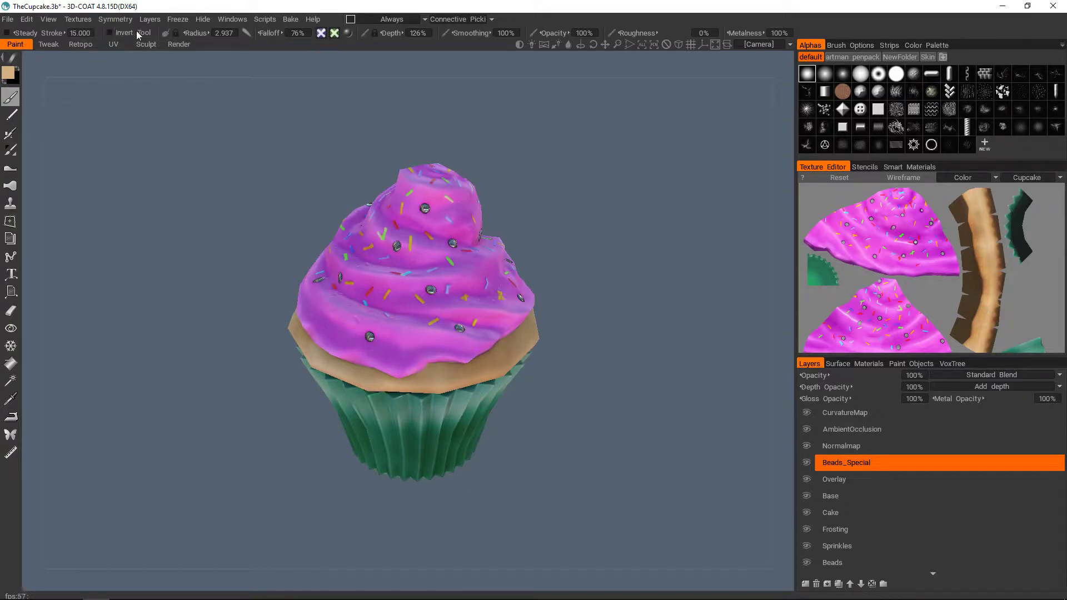
# - Export the cupcake geometry without textures to the Exports folder as Cupcake.fbx
pyautogui.click(11, 22)
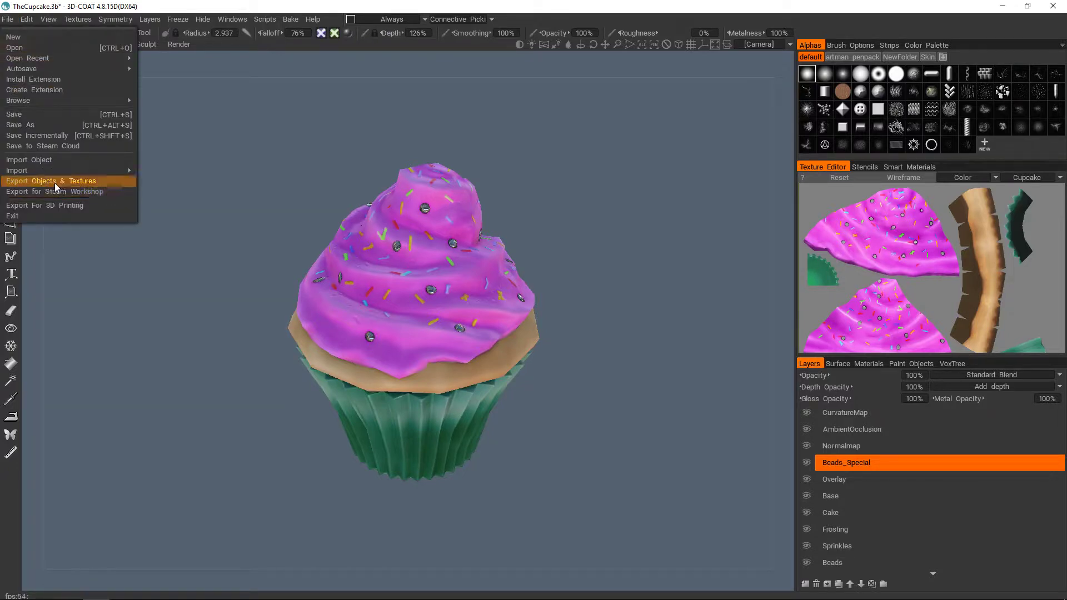
pyautogui.click(52, 181)
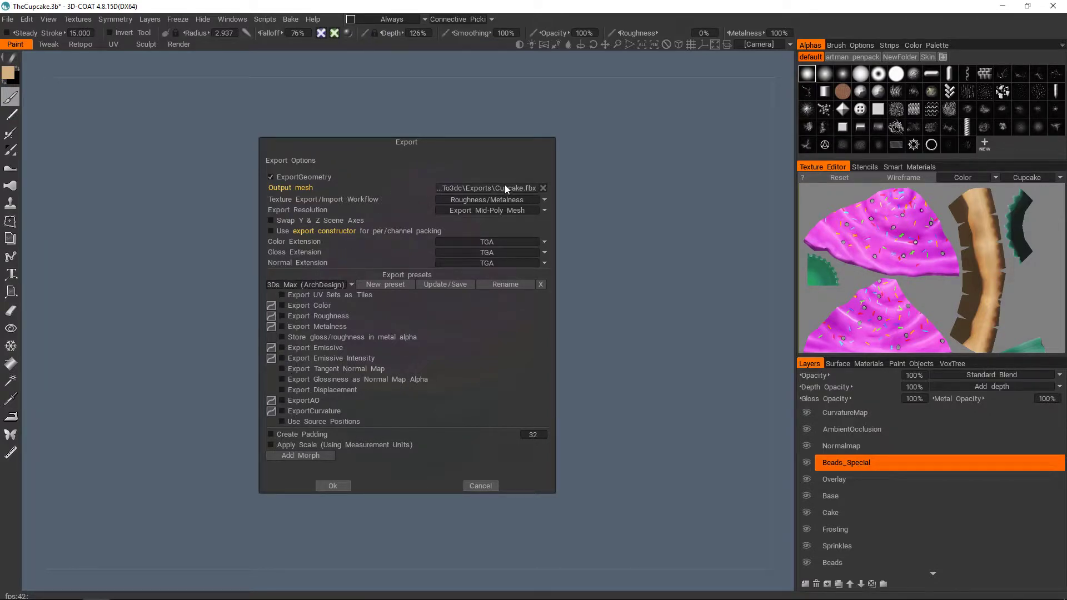
pyautogui.click(332, 486)
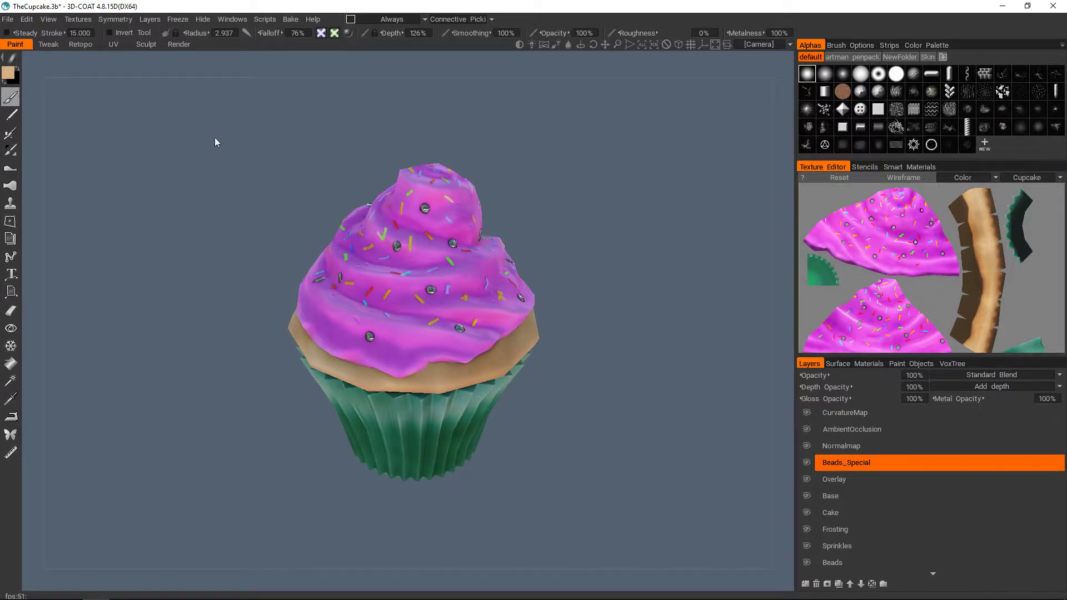
# - Check the Retopo commands for the cupcake's low-poly mesh in the Retopo room and return to the Paint room
pyautogui.keyDown('alt'); pyautogui.moveTo(355, 245); pyautogui.dragTo(356, 266); pyautogui.keyUp('alt')
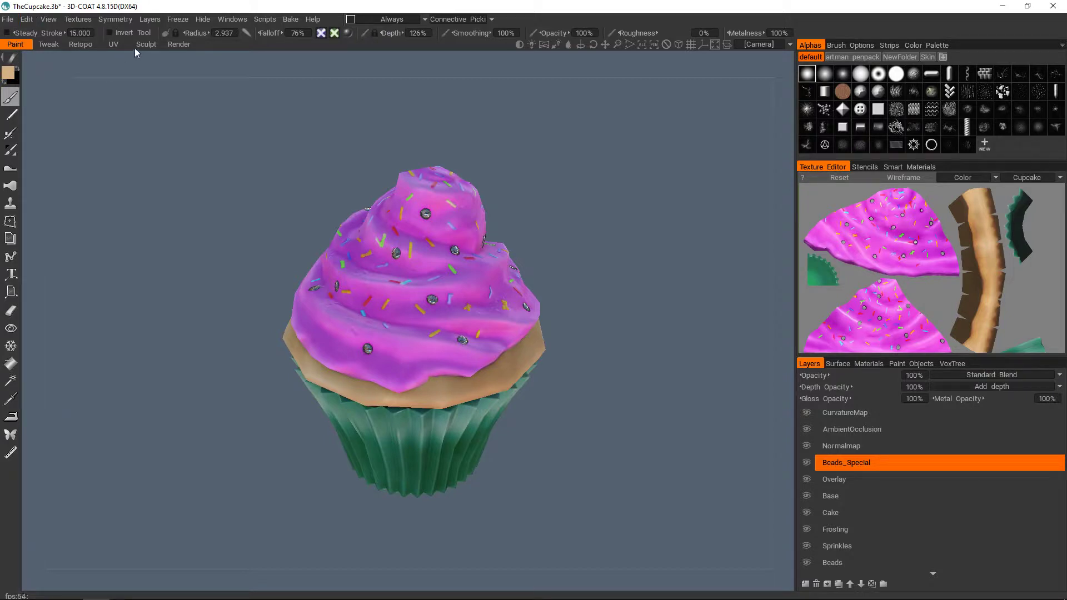
pyautogui.click(81, 44)
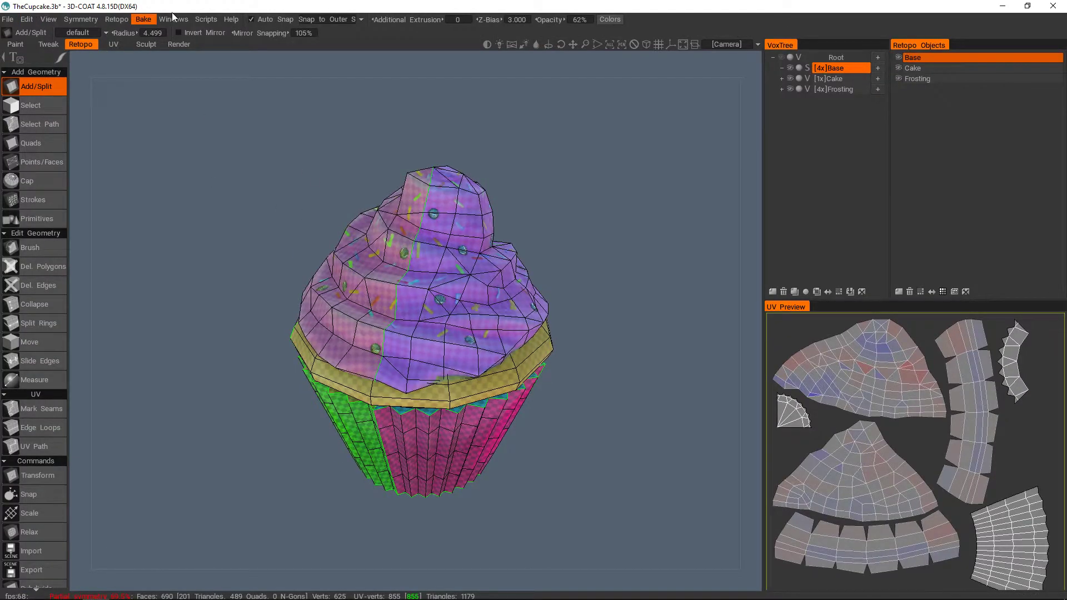
pyautogui.click(118, 20)
pyautogui.click(15, 44)
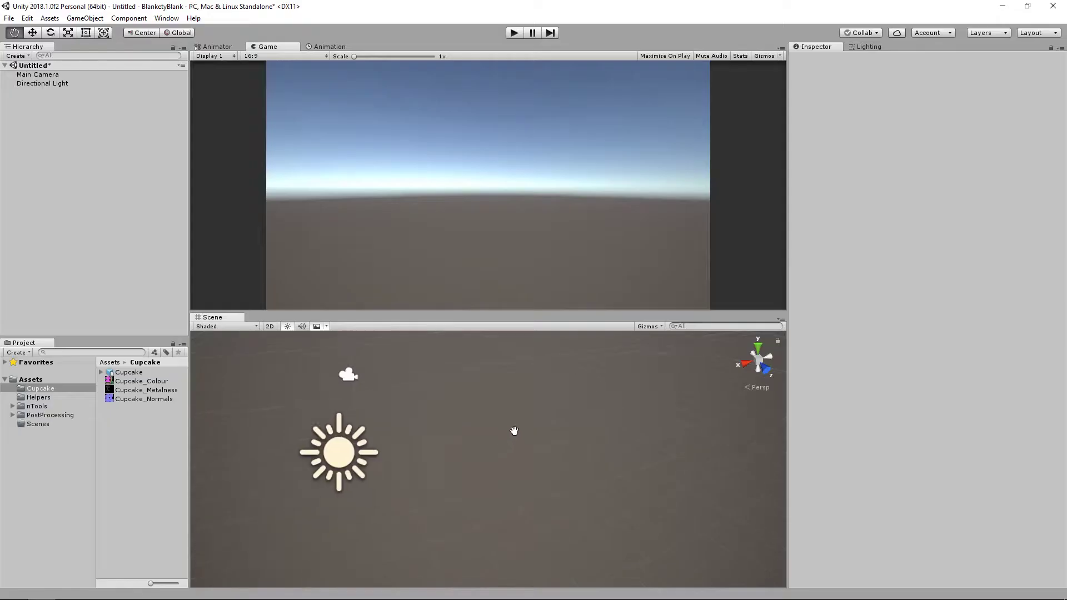
# - Switch to Unity and apply a Max Size of 1024 and Clamp Wrap Mode to the colour, metalness and normals textures
pyautogui.scroll(3, 511, 431)
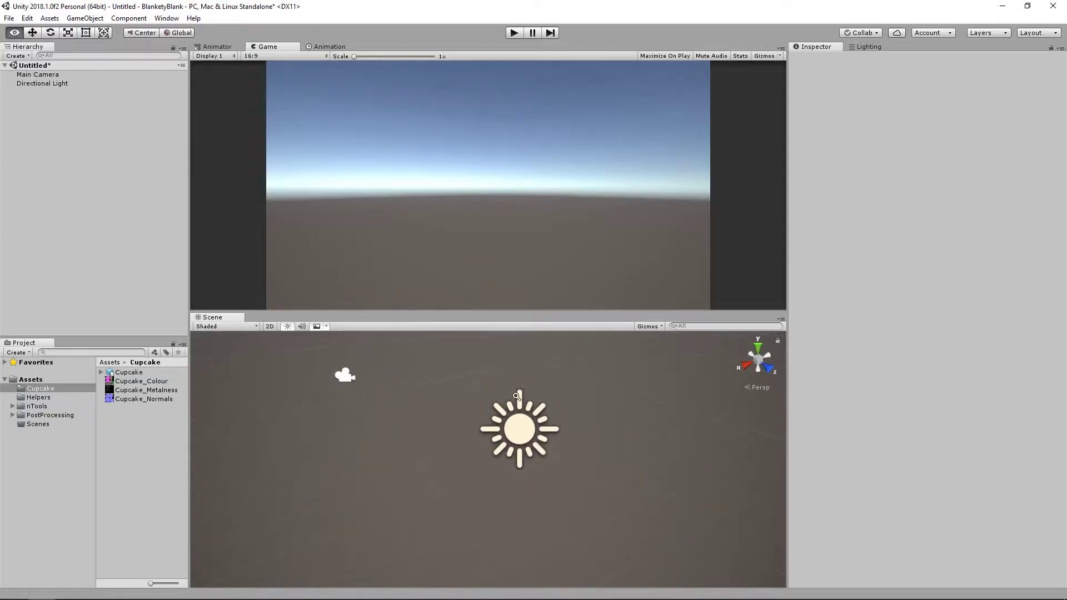
pyautogui.keyDown('alt'); pyautogui.moveTo(517, 396); pyautogui.dragTo(410, 388, button='right'); pyautogui.keyUp('alt')
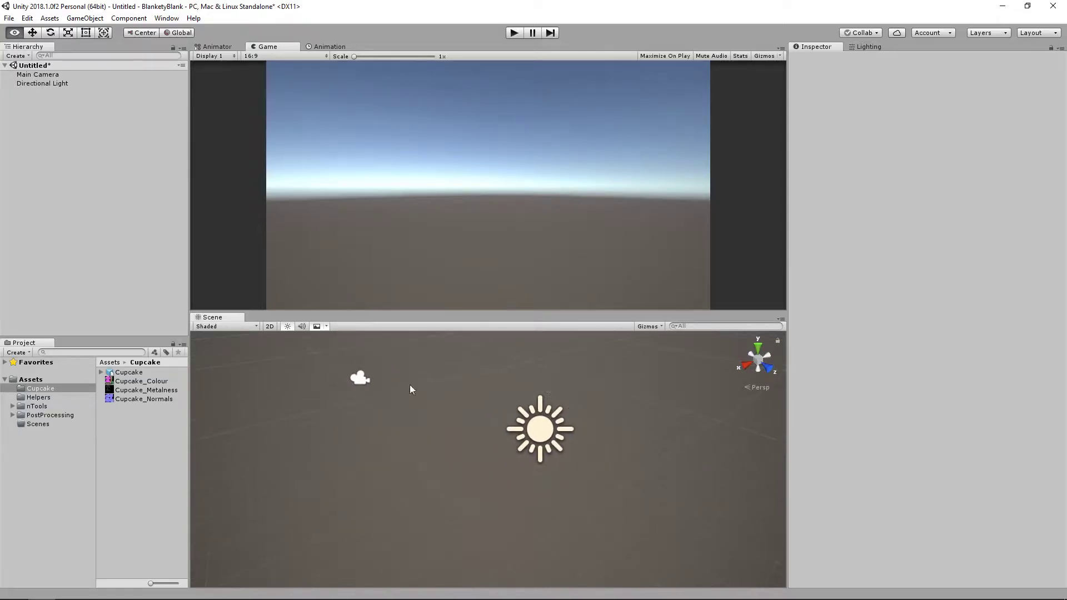
pyautogui.click(124, 399)
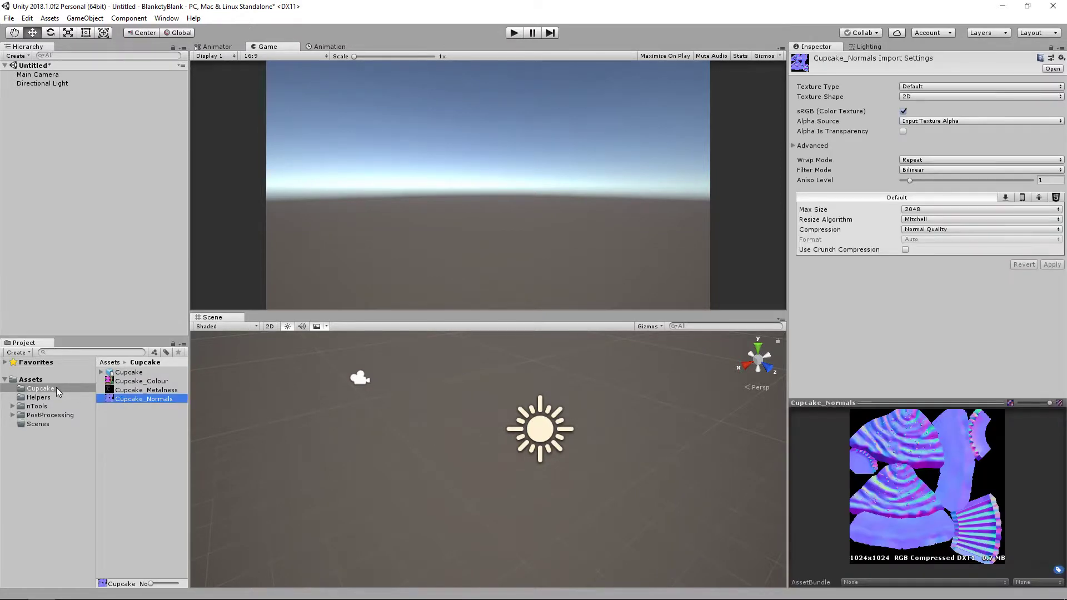
pyautogui.keyDown('shift'); pyautogui.click(144, 382); pyautogui.keyUp('shift')
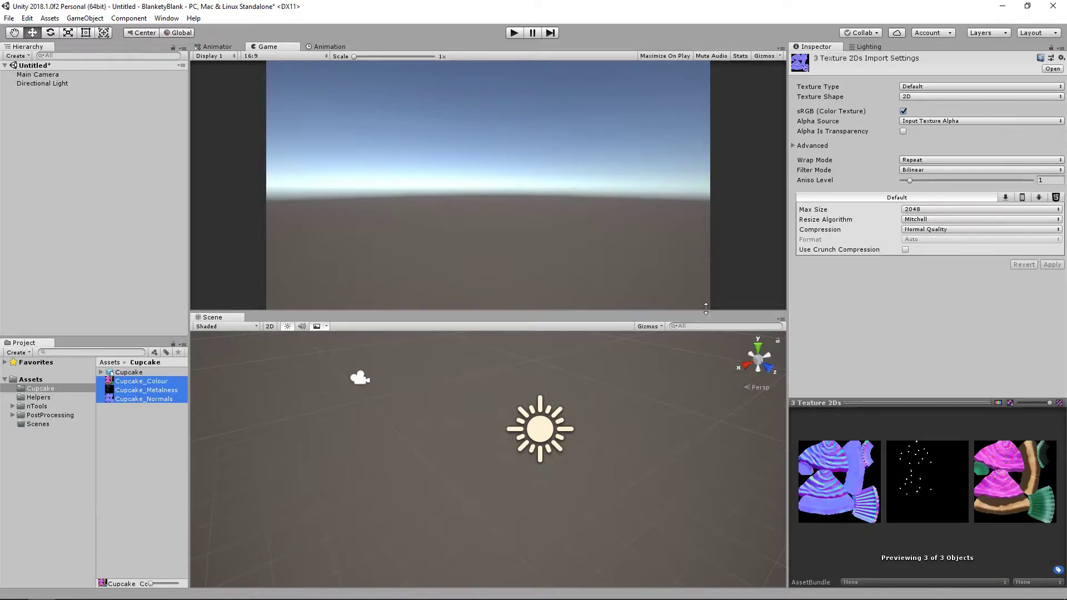
pyautogui.click(931, 214)
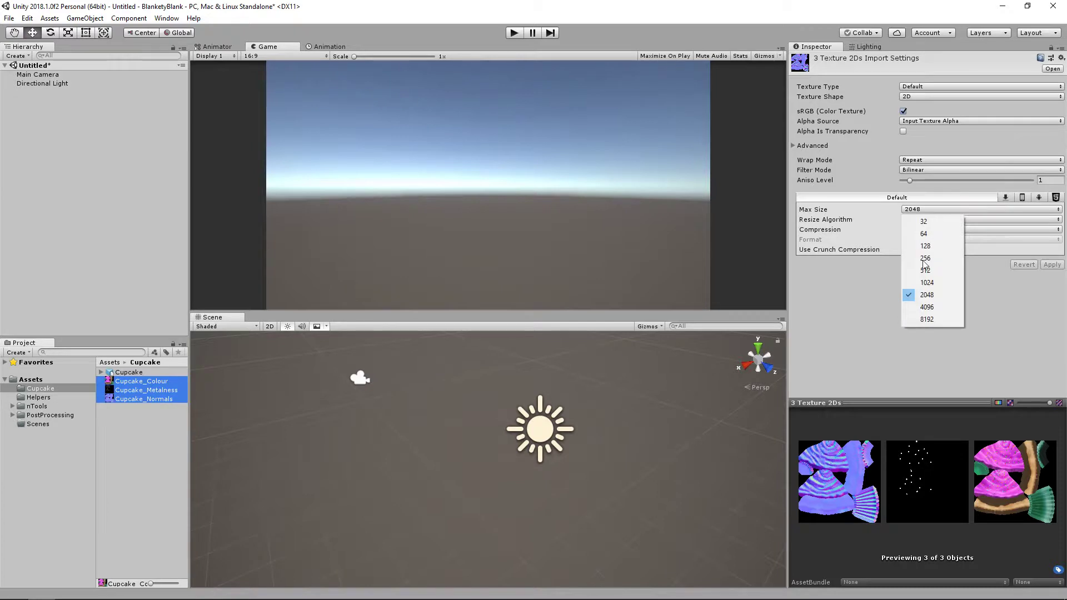
pyautogui.click(926, 283)
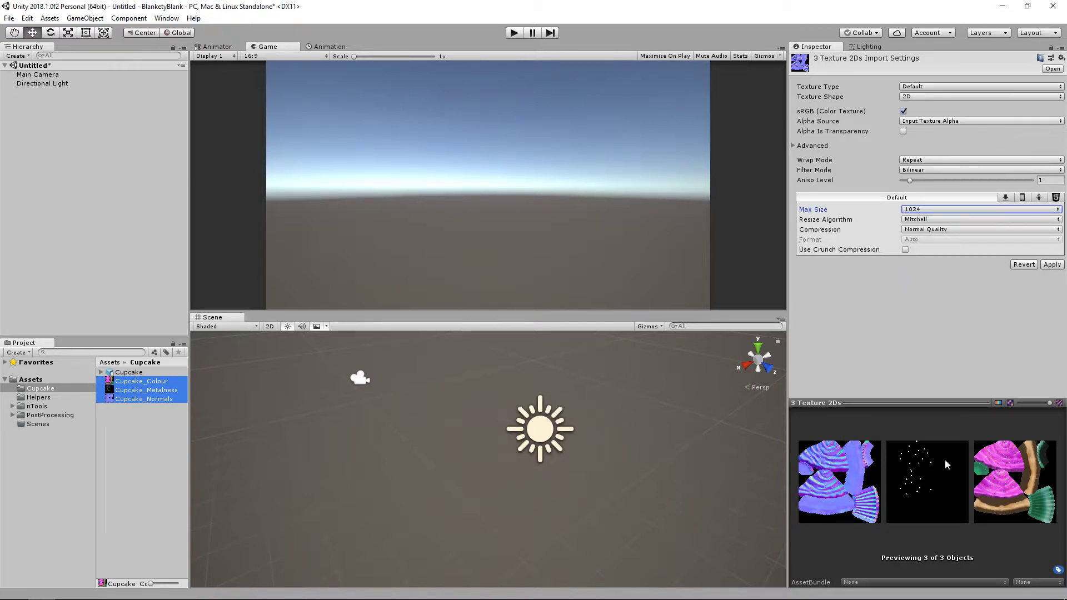
pyautogui.click(921, 160)
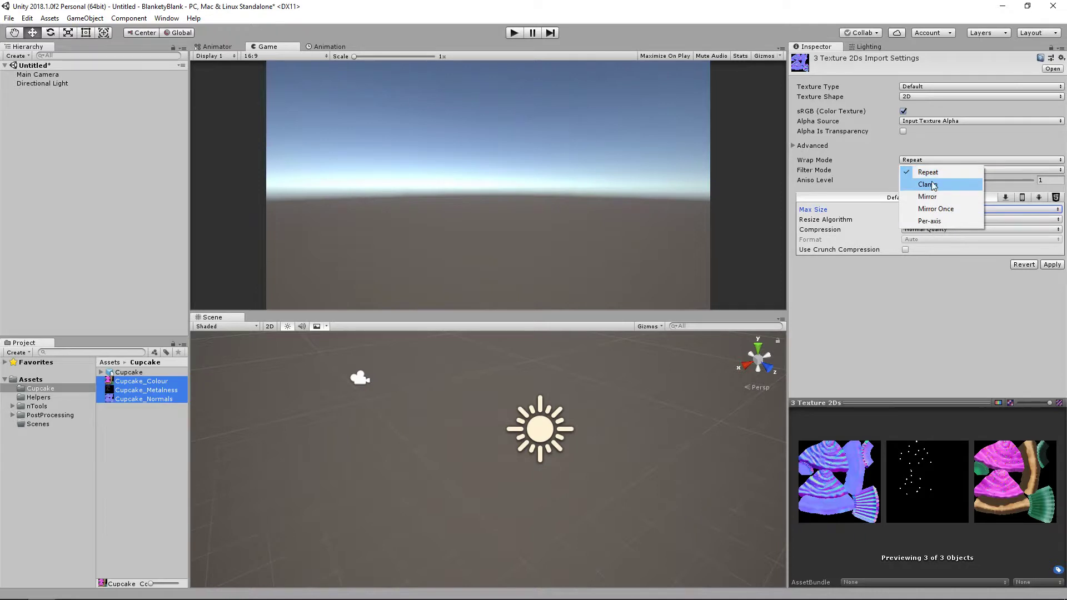
pyautogui.click(933, 185)
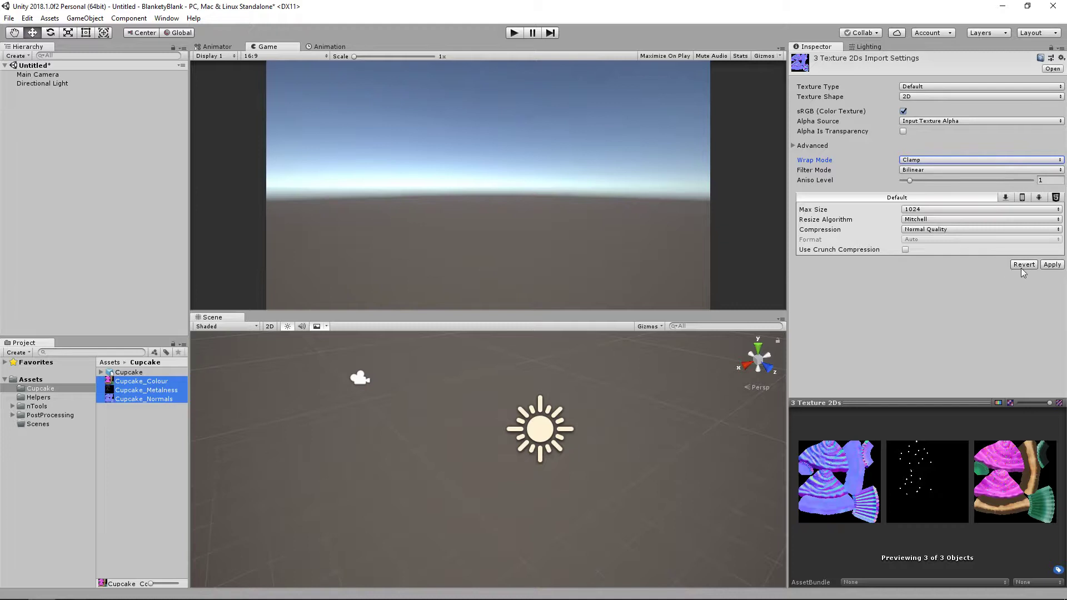
pyautogui.click(1048, 266)
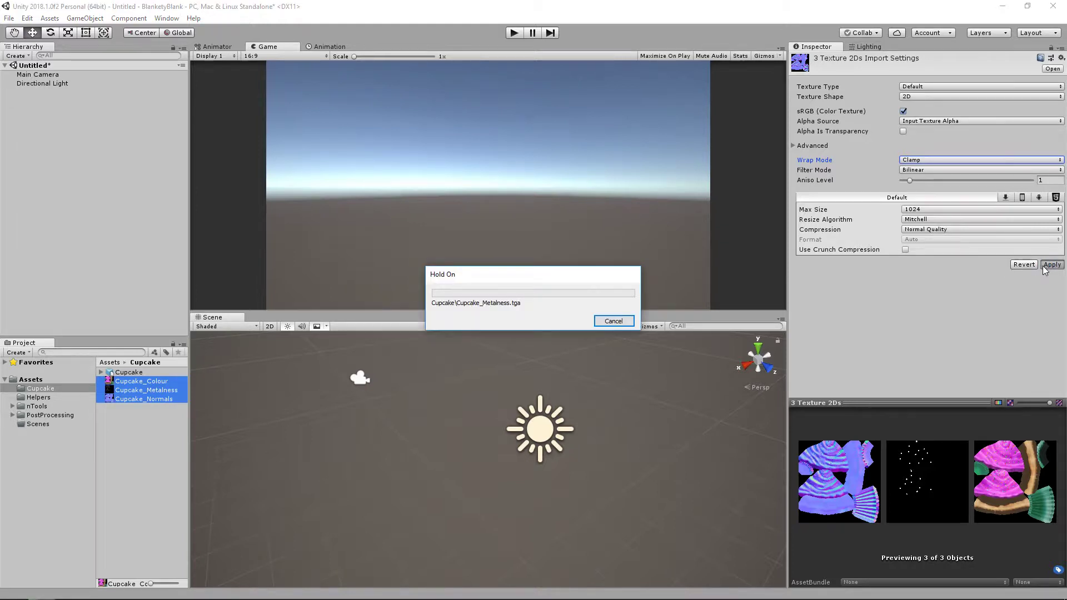
# - Set the Cupcake_Normals texture type to Normal map and apply the import settings
pyautogui.click(137, 399)
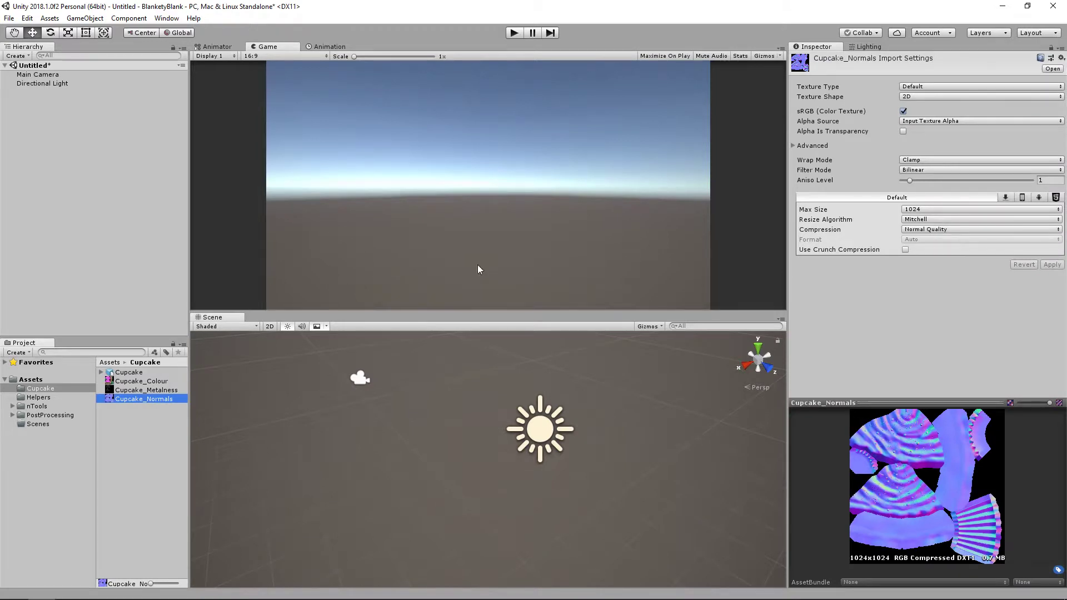
pyautogui.click(939, 87)
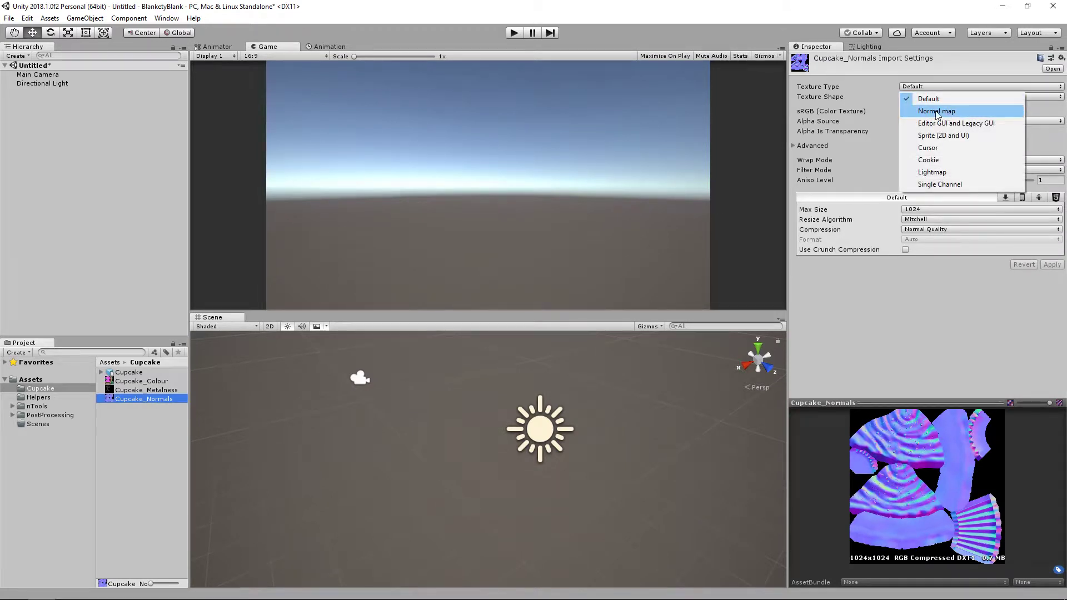
pyautogui.click(936, 111)
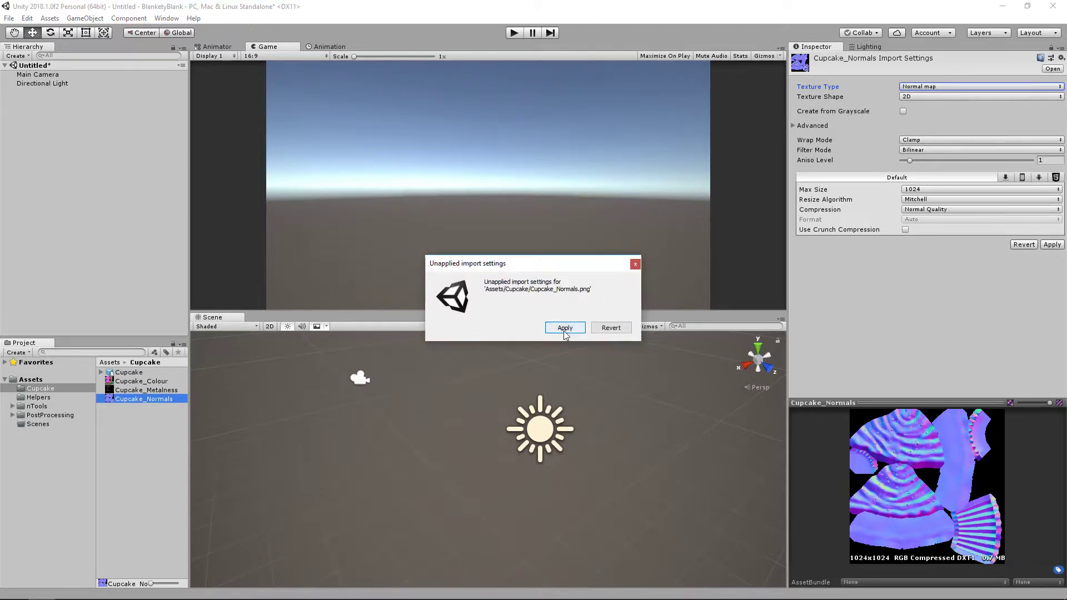
pyautogui.click(565, 327)
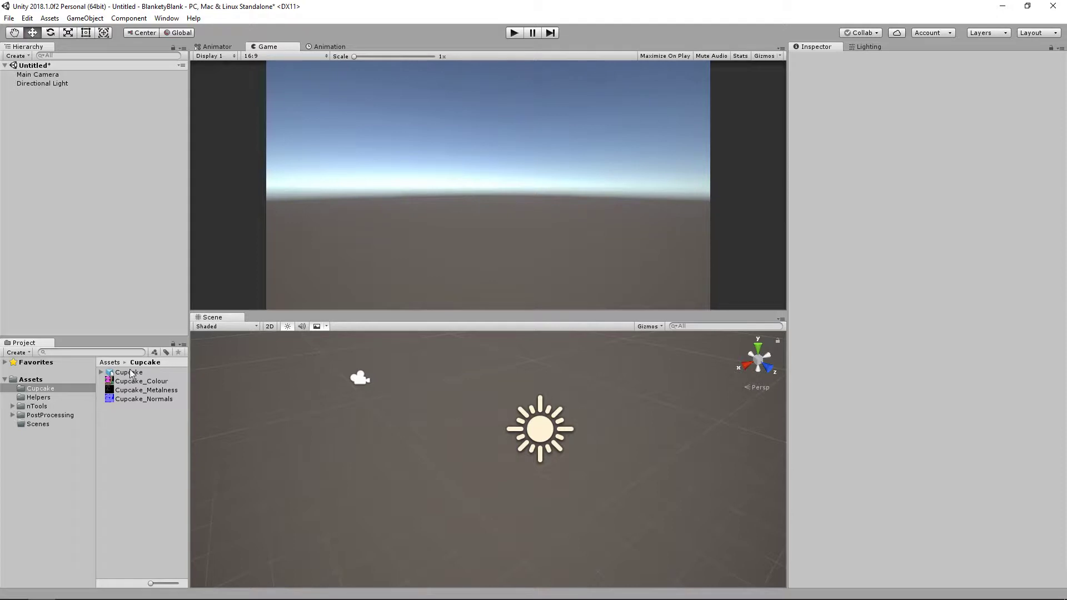
# - Add the Cupcake model from the project's Cupcake folder to the scene hierarchy
pyautogui.moveTo(132, 374); pyautogui.dragTo(111, 205)
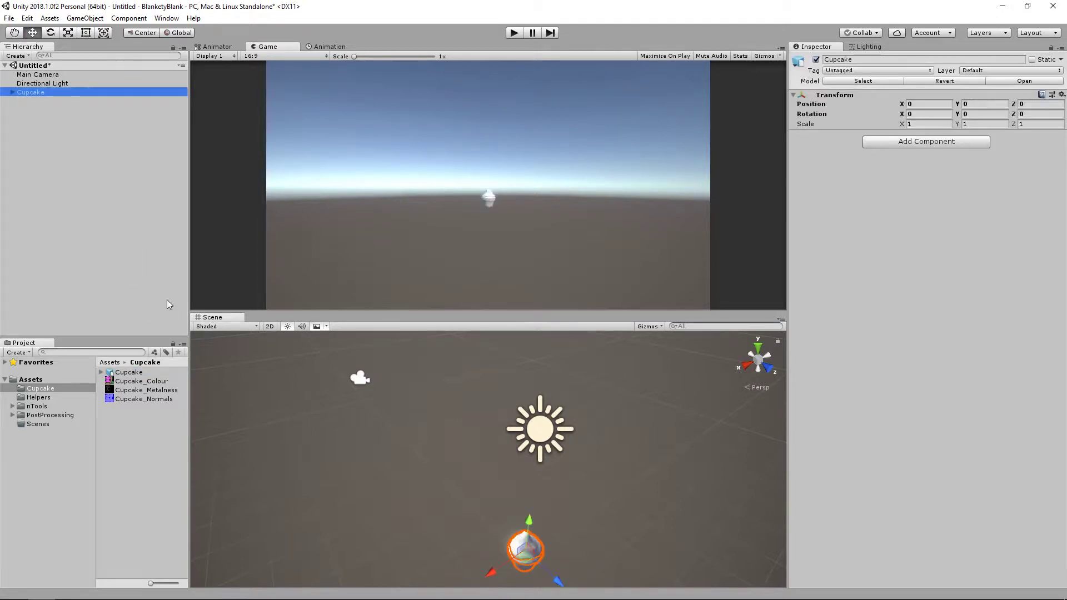
# - Frame the untextured cupcake in the scene and examine its mesh from several sides and distances
pyautogui.press('f')
pyautogui.keyDown('alt'); pyautogui.moveTo(624, 431); pyautogui.dragTo(719, 435); pyautogui.keyUp('alt')
pyautogui.keyDown('alt'); pyautogui.scroll(5, 491, 471); pyautogui.keyUp('alt')
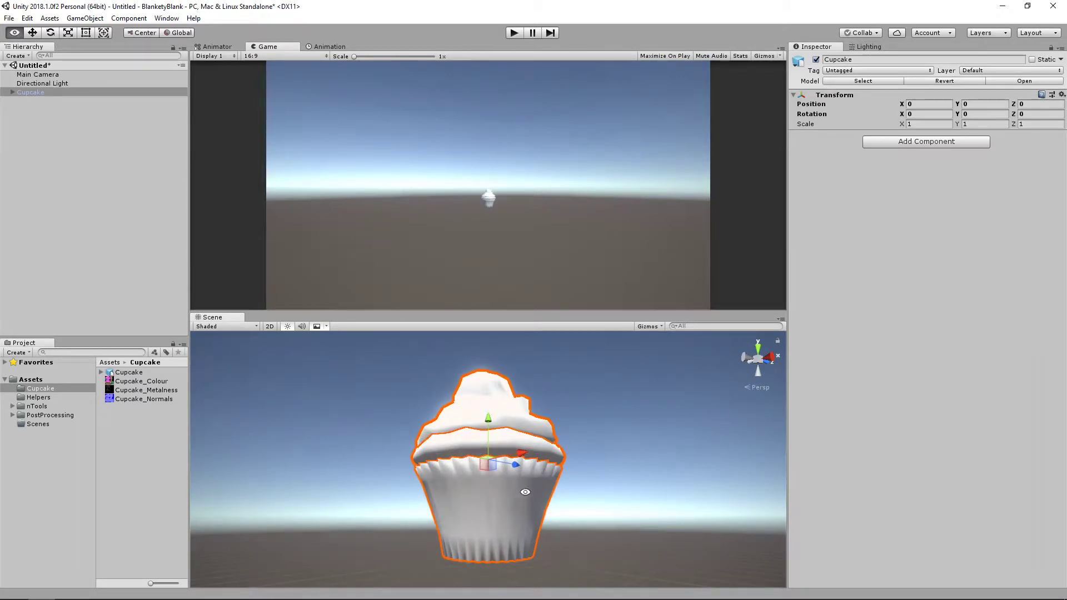
pyautogui.keyDown('alt'); pyautogui.moveTo(514, 519); pyautogui.dragTo(468, 468); pyautogui.keyUp('alt')
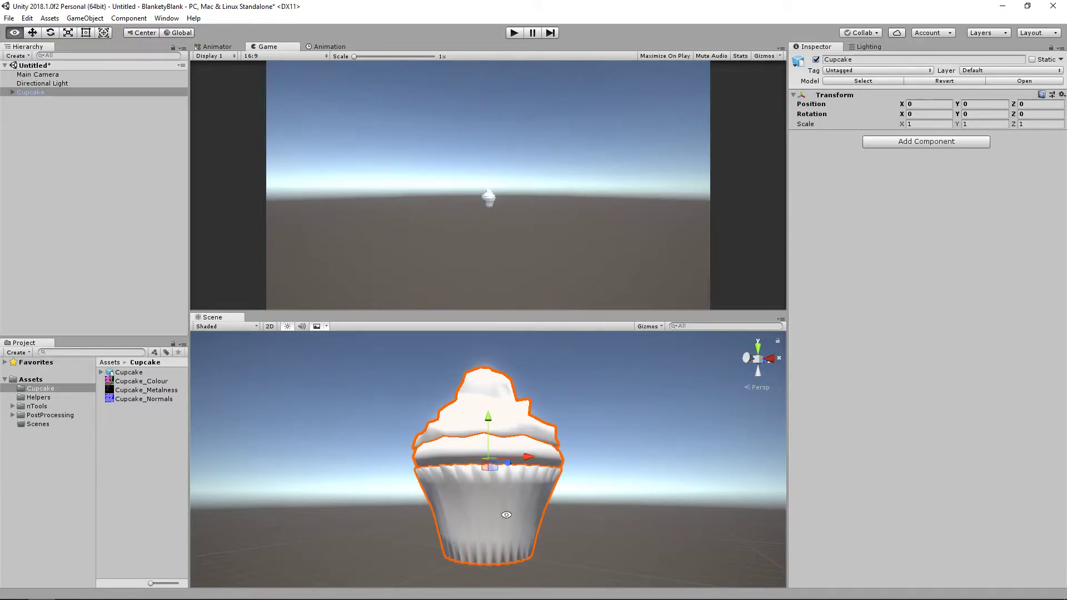
pyautogui.keyDown('alt'); pyautogui.moveTo(547, 453); pyautogui.dragTo(497, 510); pyautogui.keyUp('alt')
pyautogui.moveTo(508, 481)
pyautogui.keyDown('alt'); pyautogui.mouseDown(button='middle')
pyautogui.moveTo(505, 450)
pyautogui.moveTo(517, 498)
pyautogui.mouseUp(button='middle'); pyautogui.keyUp('alt')
pyautogui.keyDown('alt'); pyautogui.moveTo(518, 496); pyautogui.dragTo(504, 482, button='right'); pyautogui.keyUp('alt')
pyautogui.keyDown('alt'); pyautogui.moveTo(503, 485); pyautogui.dragTo(472, 505); pyautogui.keyUp('alt')
pyautogui.keyDown('alt'); pyautogui.moveTo(491, 501); pyautogui.dragTo(494, 479, button='middle'); pyautogui.keyUp('alt')
pyautogui.keyDown('alt'); pyautogui.moveTo(494, 479); pyautogui.dragTo(493, 473, button='right'); pyautogui.keyUp('alt')
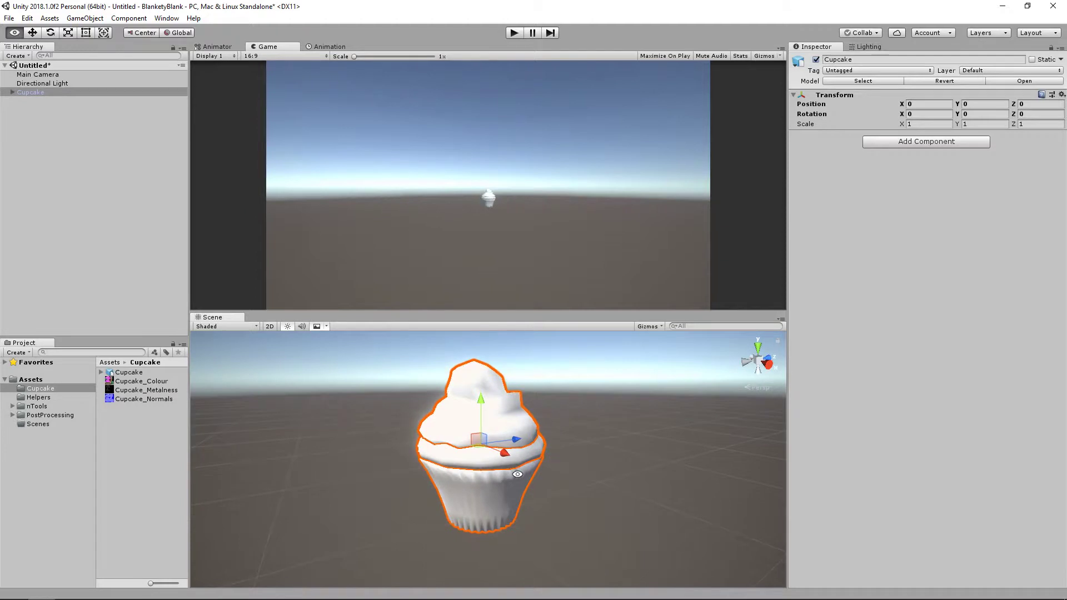
pyautogui.keyDown('alt'); pyautogui.moveTo(515, 472); pyautogui.dragTo(508, 481); pyautogui.keyUp('alt')
# - Create a new material named Cupcake in the project's Cupcake folder
pyautogui.click(137, 433)
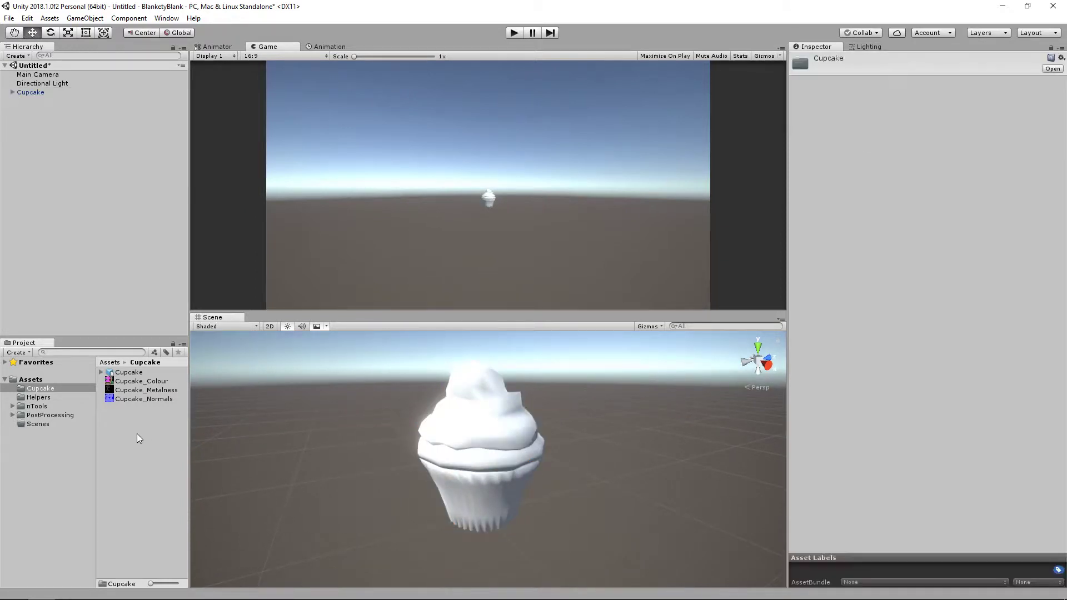
pyautogui.rightClick(137, 433)
pyautogui.moveTo(281, 204)
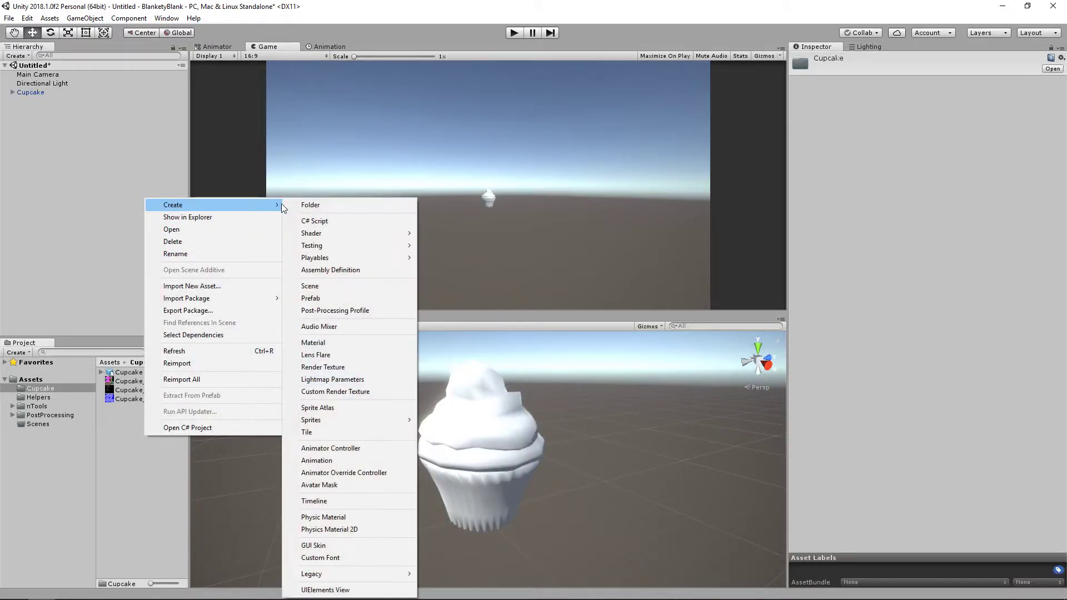
pyautogui.click(326, 342)
pyautogui.write('Cup')
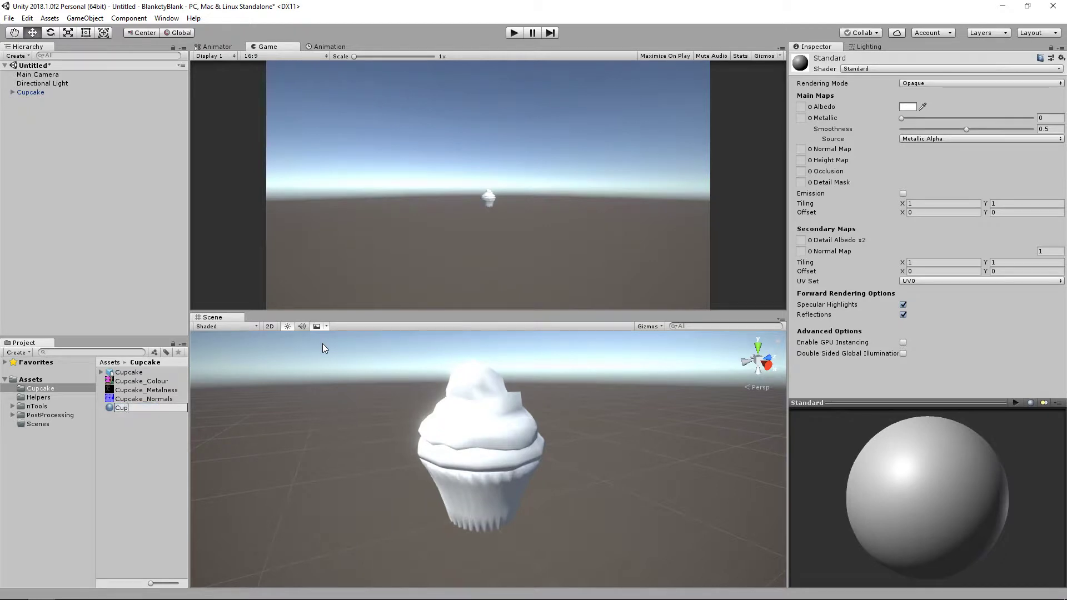
pyautogui.write('cake')
pyautogui.press('Return')
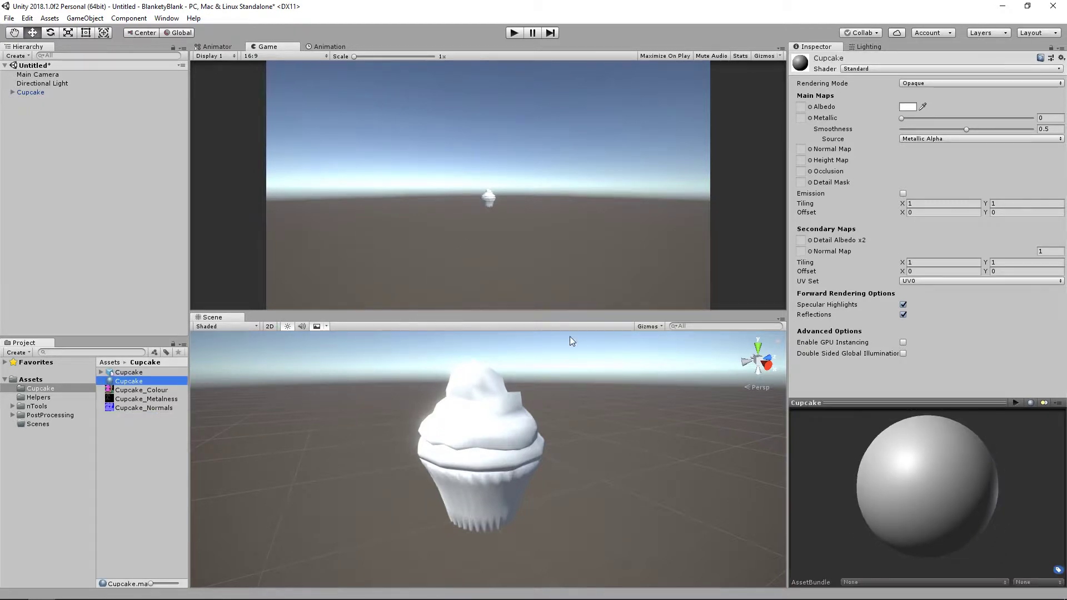
# - Assign Cupcake_Colour to Albedo, Cupcake_Metalness to Metallic and Cupcake_Normals to Normal Map on the Cupcake material
pyautogui.moveTo(141, 390); pyautogui.dragTo(800, 109)
pyautogui.moveTo(138, 402); pyautogui.dragTo(800, 117)
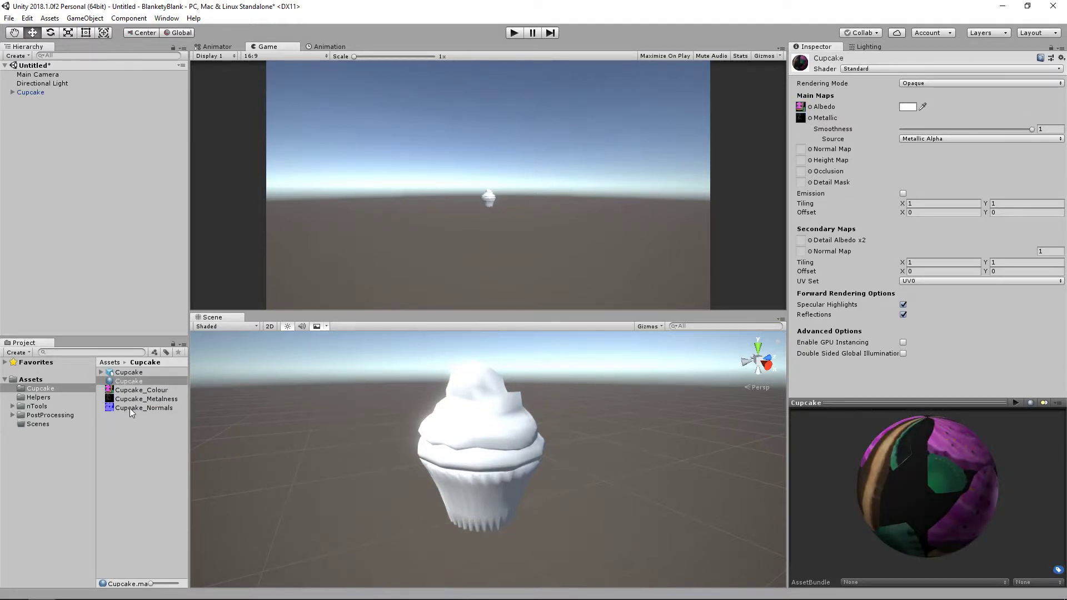
pyautogui.moveTo(129, 408); pyautogui.dragTo(800, 149)
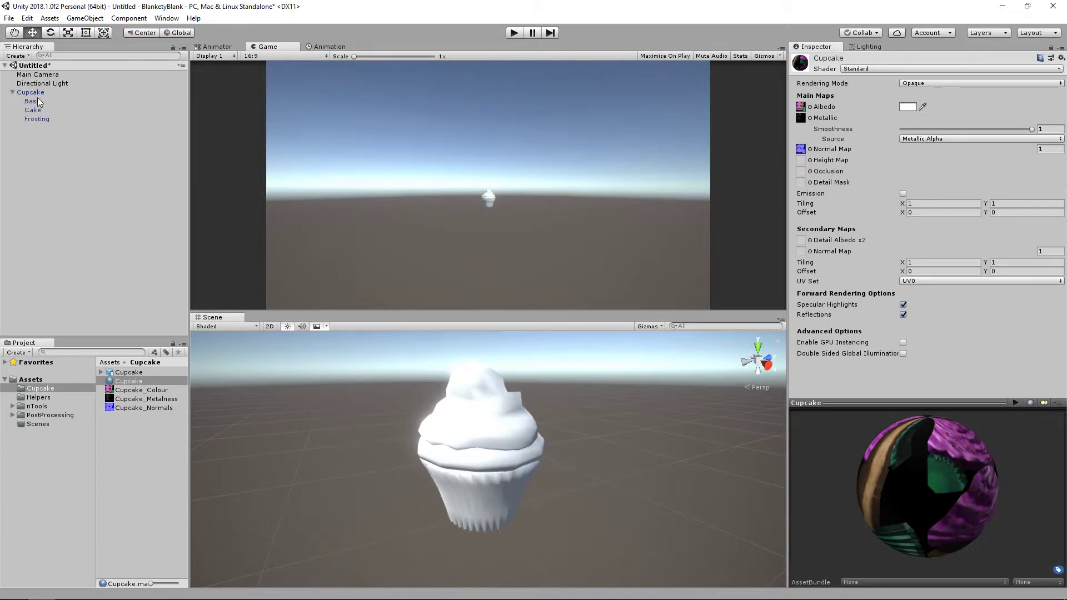
# - Apply the Cupcake material to the model's Base, Cake and Frosting meshes
pyautogui.click(32, 101)
pyautogui.keyDown('shift'); pyautogui.click(38, 119); pyautogui.keyUp('shift')
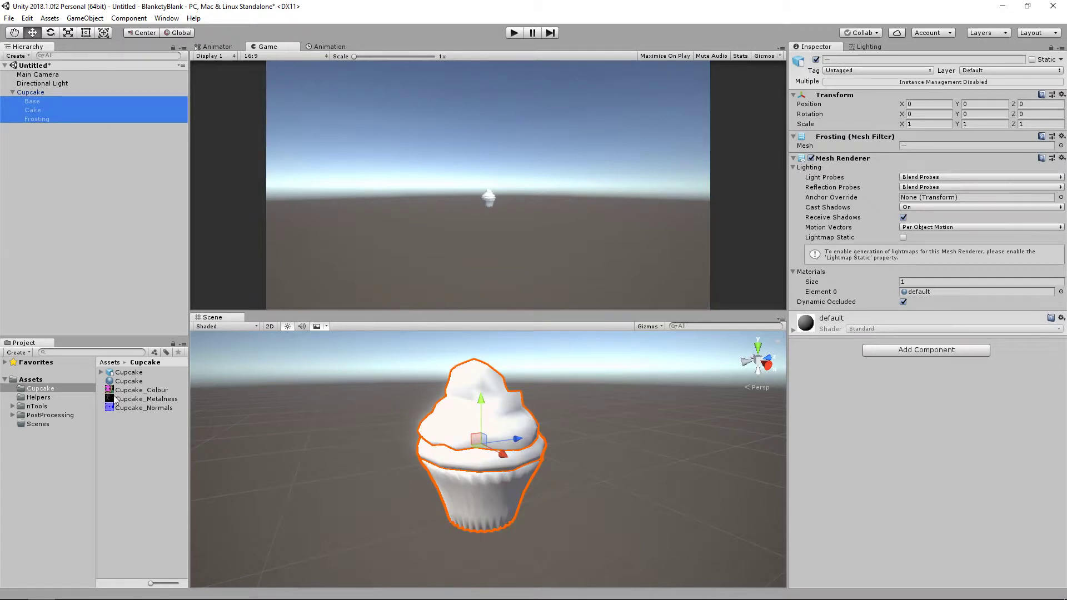
pyautogui.moveTo(127, 381); pyautogui.dragTo(939, 291)
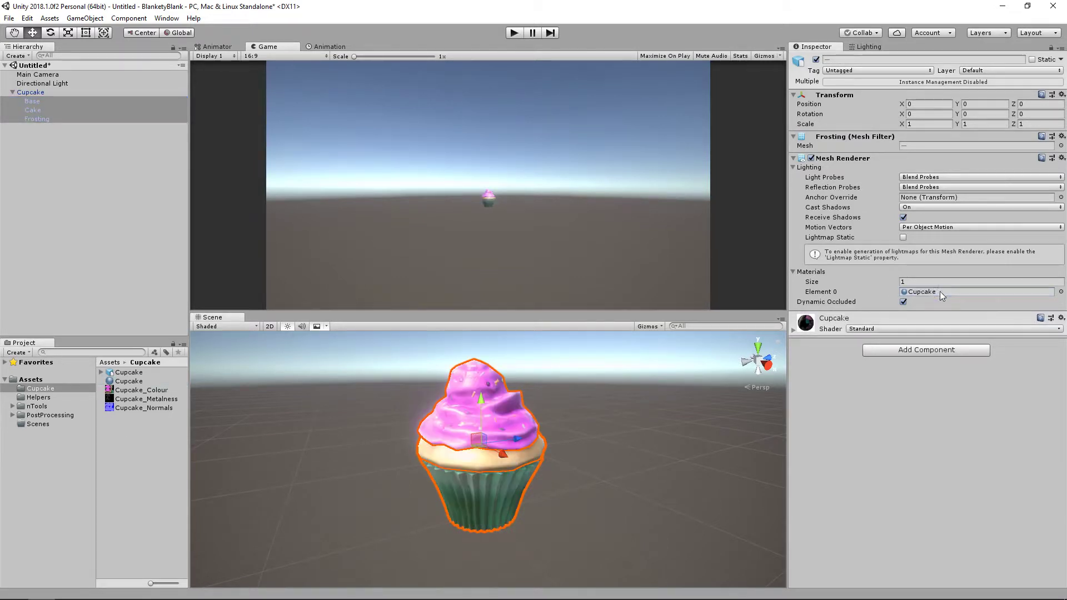
pyautogui.click(155, 425)
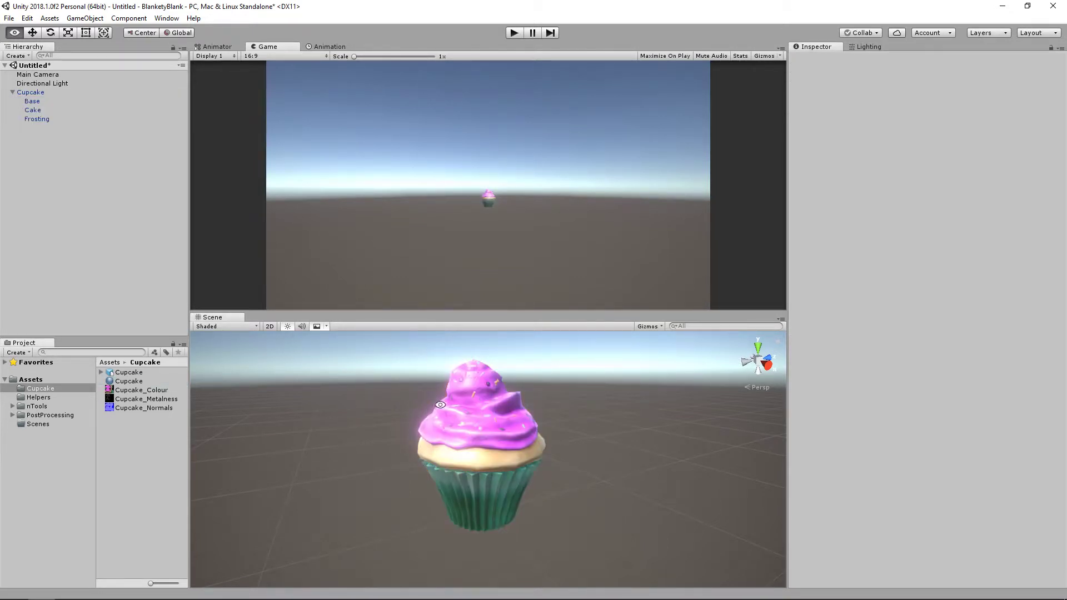
# - Examine the textured cupcake up close, especially the sprinkles and beads on the frosting
pyautogui.scroll(2, 468, 402)
pyautogui.click(493, 408)
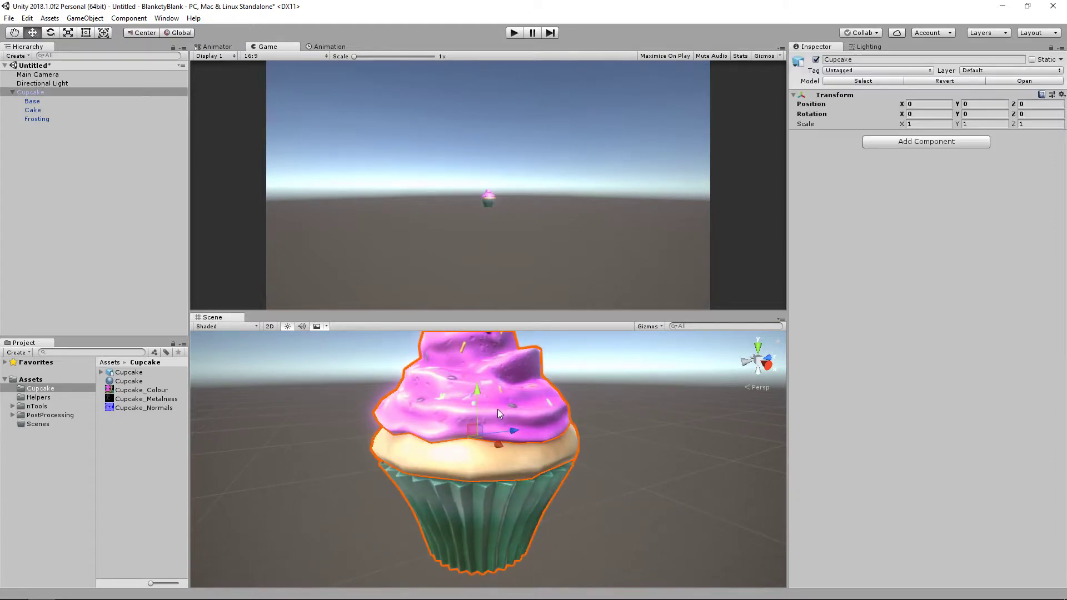
pyautogui.keyDown('alt'); pyautogui.moveTo(498, 409); pyautogui.dragTo(539, 430); pyautogui.keyUp('alt')
pyautogui.scroll(-5, 428, 419)
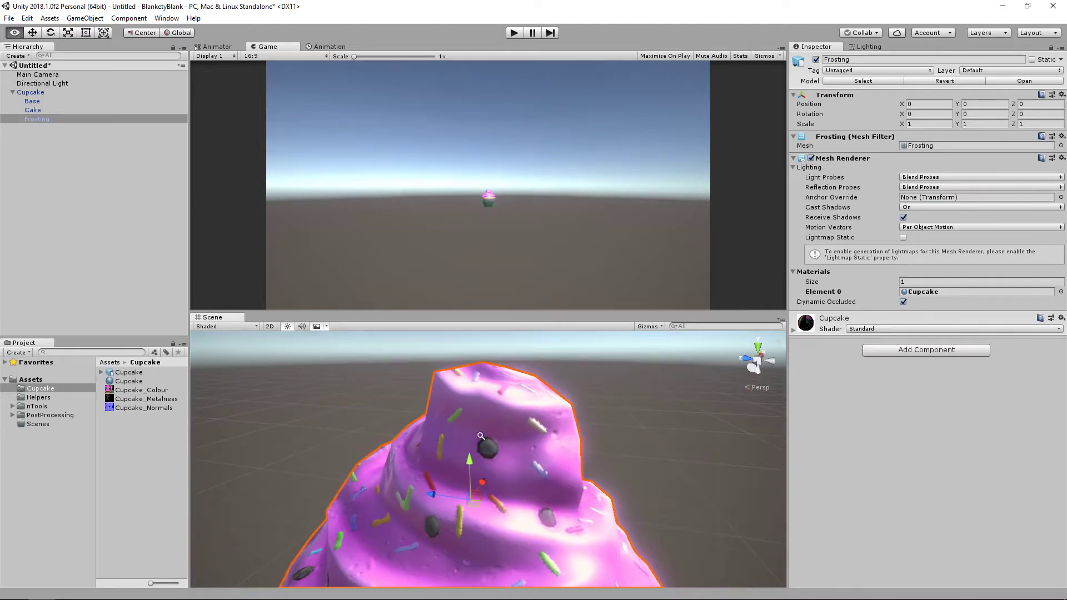
pyautogui.moveTo(490, 505); pyautogui.dragTo(495, 417, button='middle')
pyautogui.scroll(-5, 495, 417)
pyautogui.keyDown('alt'); pyautogui.moveTo(495, 417); pyautogui.dragTo(495, 439); pyautogui.keyUp('alt')
pyautogui.moveTo(495, 438); pyautogui.dragTo(506, 413, button='middle')
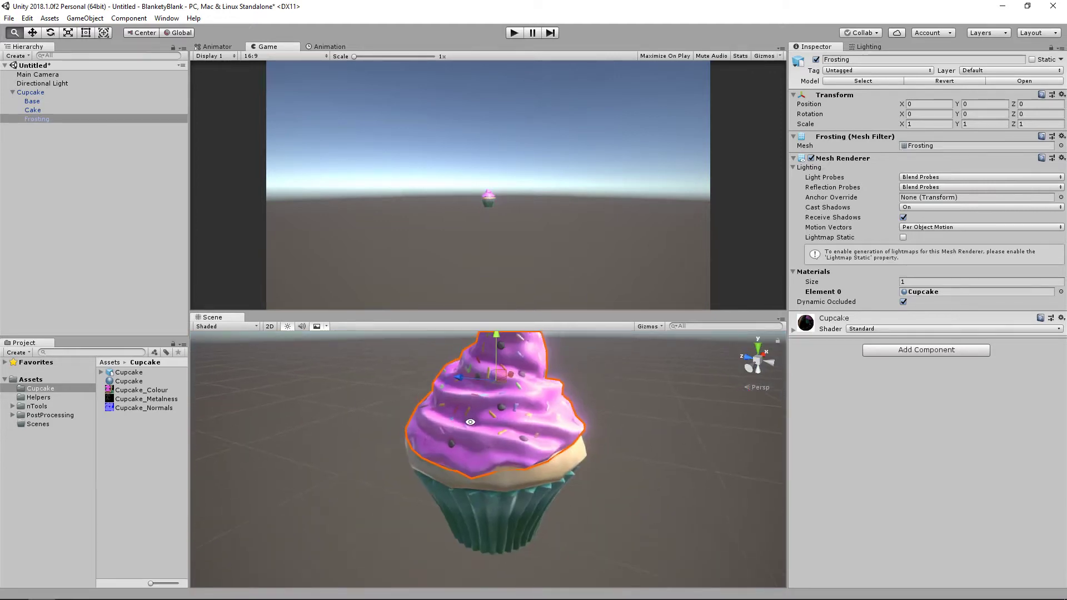
# - Mark the Frosting object as static and look over its lighting in the scene
pyautogui.click(1032, 58)
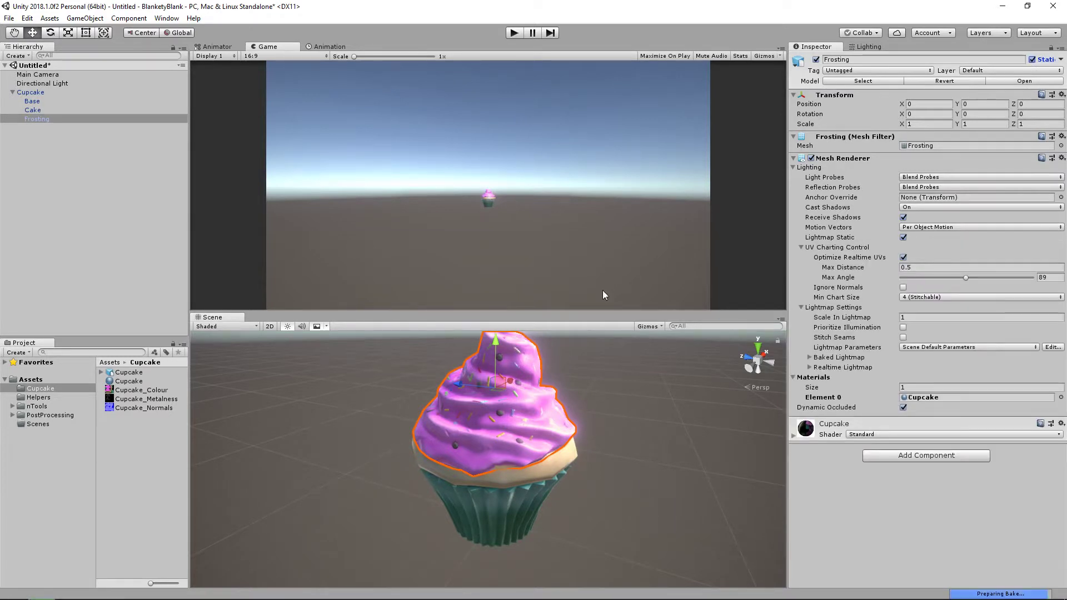
pyautogui.click(114, 454)
pyautogui.keyDown('alt'); pyautogui.moveTo(486, 407); pyautogui.dragTo(493, 436); pyautogui.keyUp('alt')
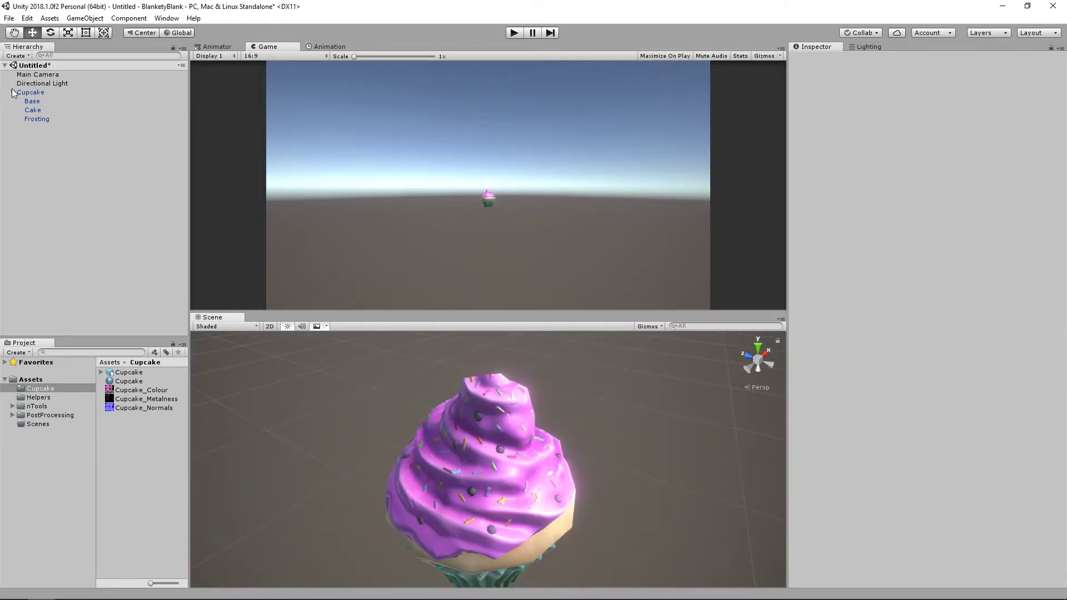
# - Add a reflection probe to the scene, raise it above the cupcake and inspect the beads' reflections
pyautogui.rightClick(65, 151)
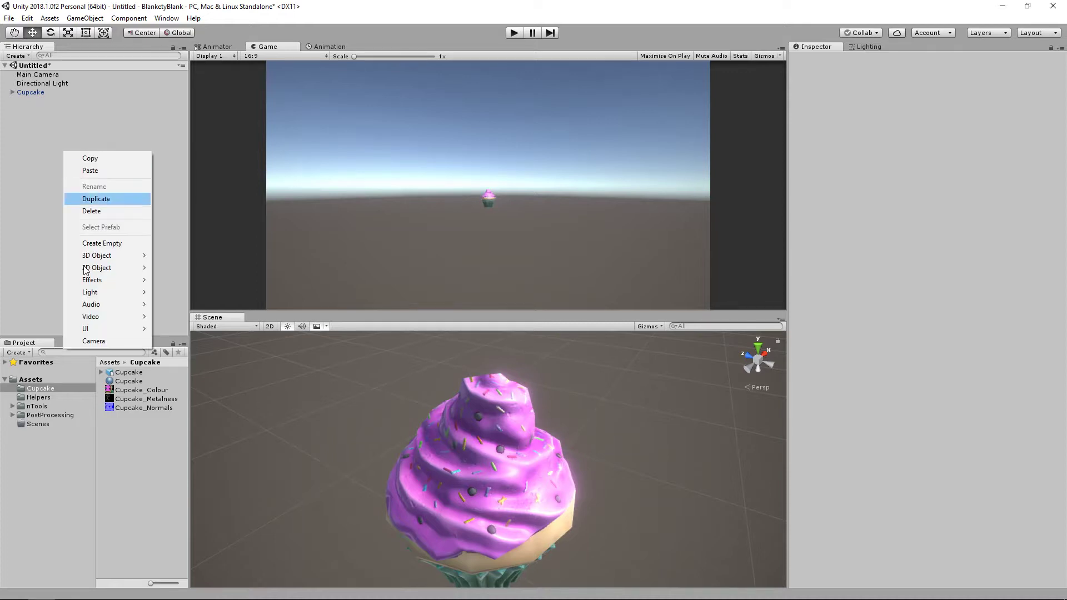
pyautogui.moveTo(115, 292)
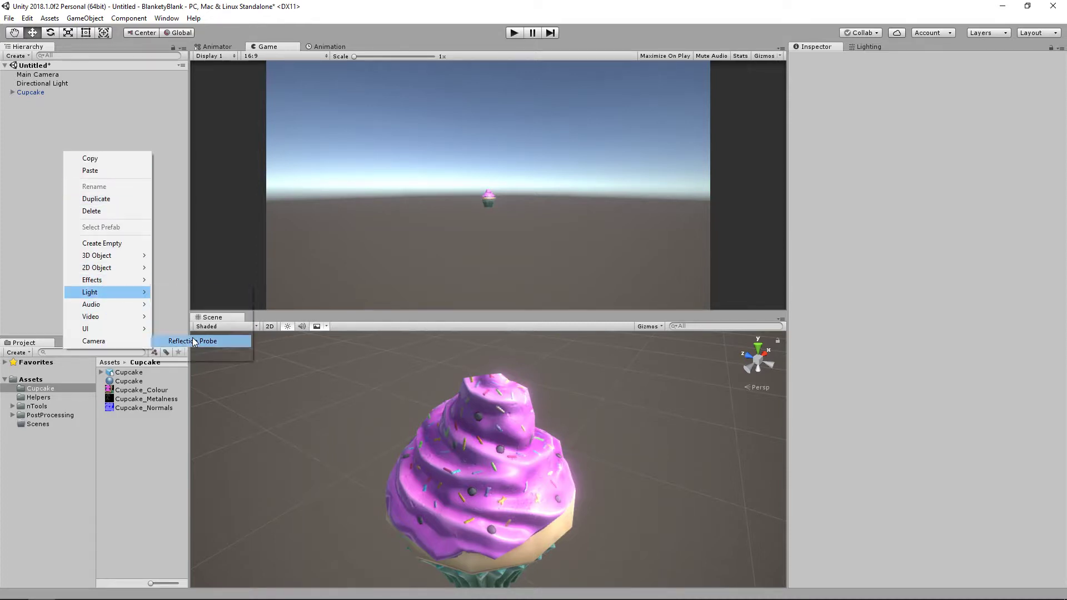
pyautogui.click(192, 340)
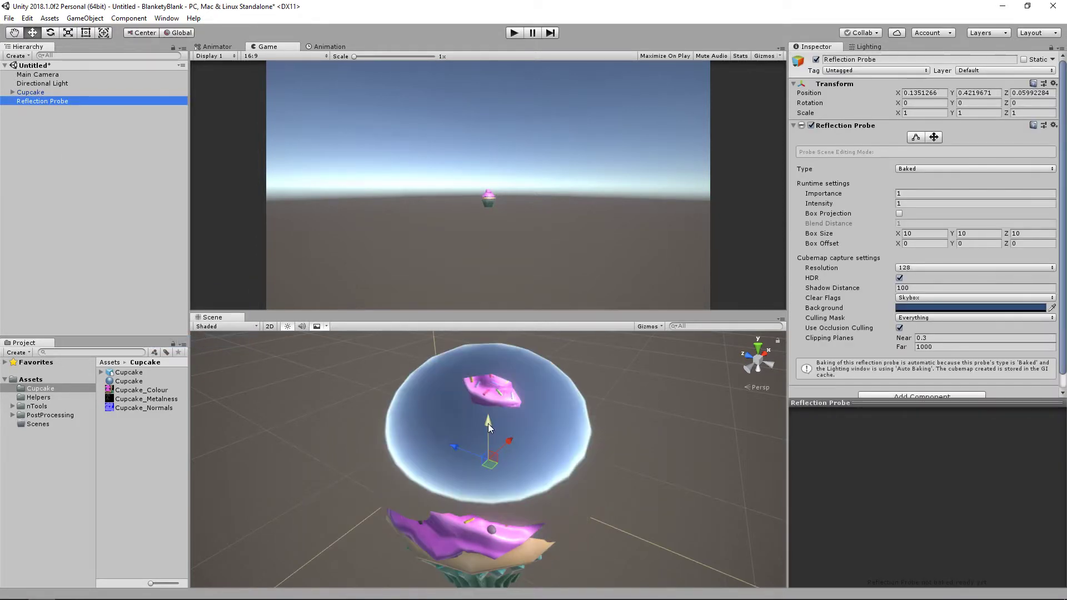
pyautogui.moveTo(488, 425); pyautogui.dragTo(502, 299)
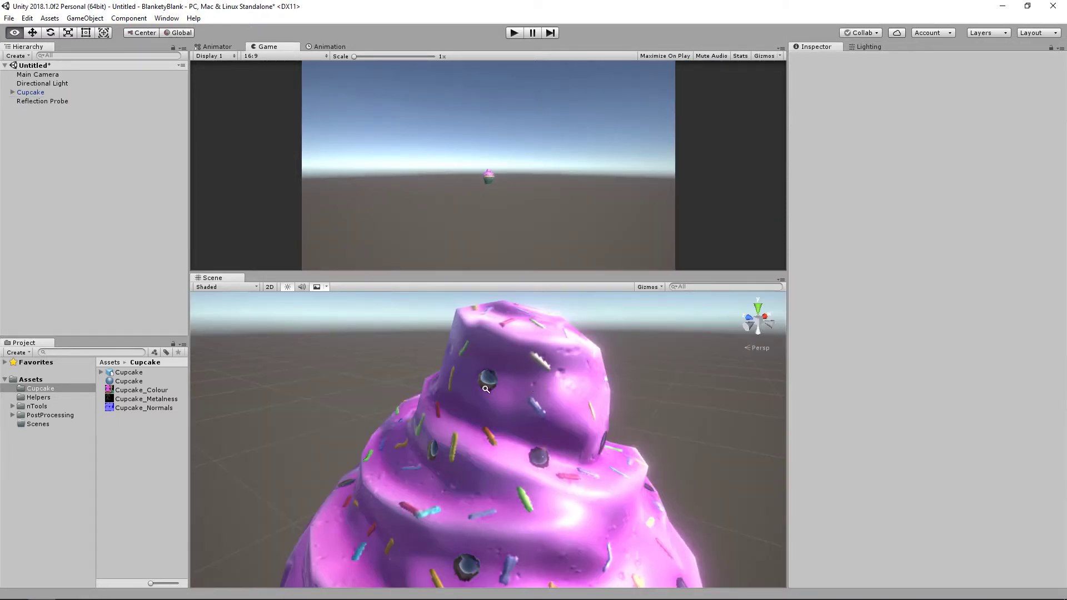
pyautogui.keyDown('alt'); pyautogui.moveTo(487, 389); pyautogui.dragTo(537, 409); pyautogui.keyUp('alt')
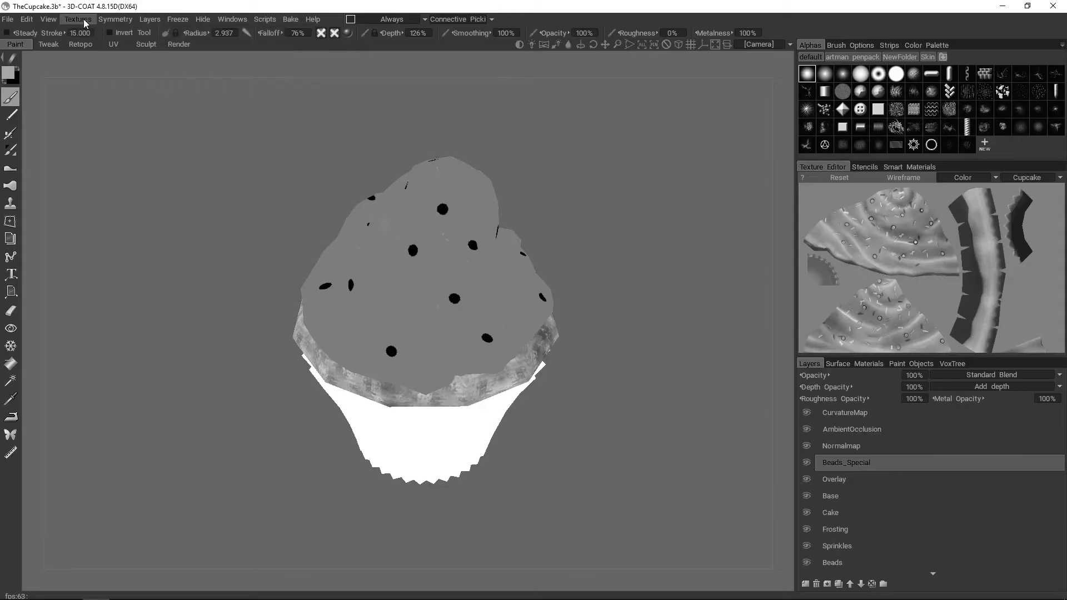
# - Switch to 3D-Coat and set the texture export/import workflow to Gloss/Metalness
pyautogui.click(84, 21)
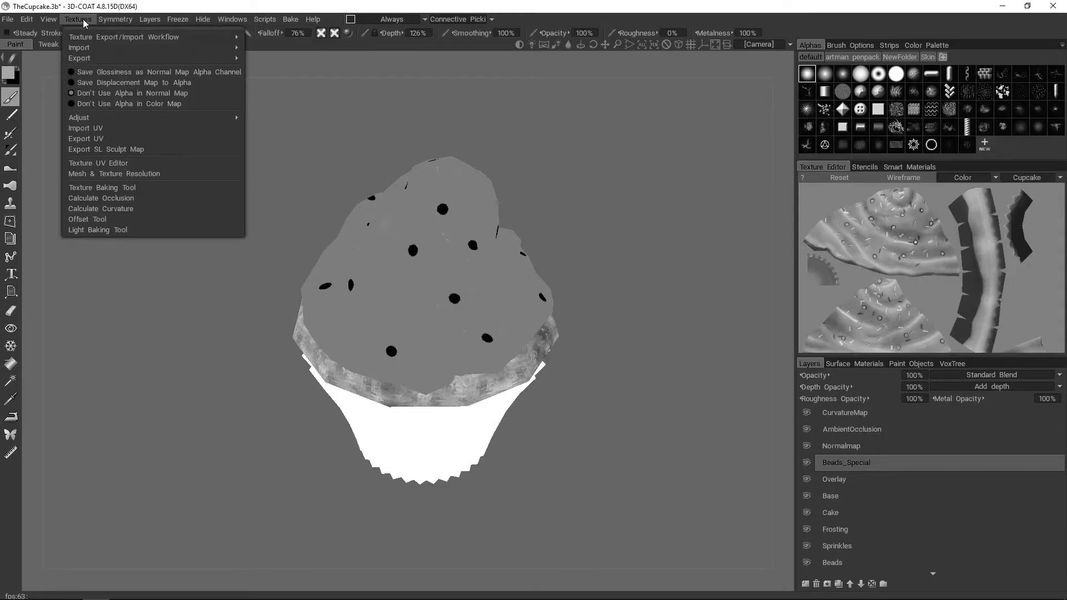
pyautogui.moveTo(98, 38)
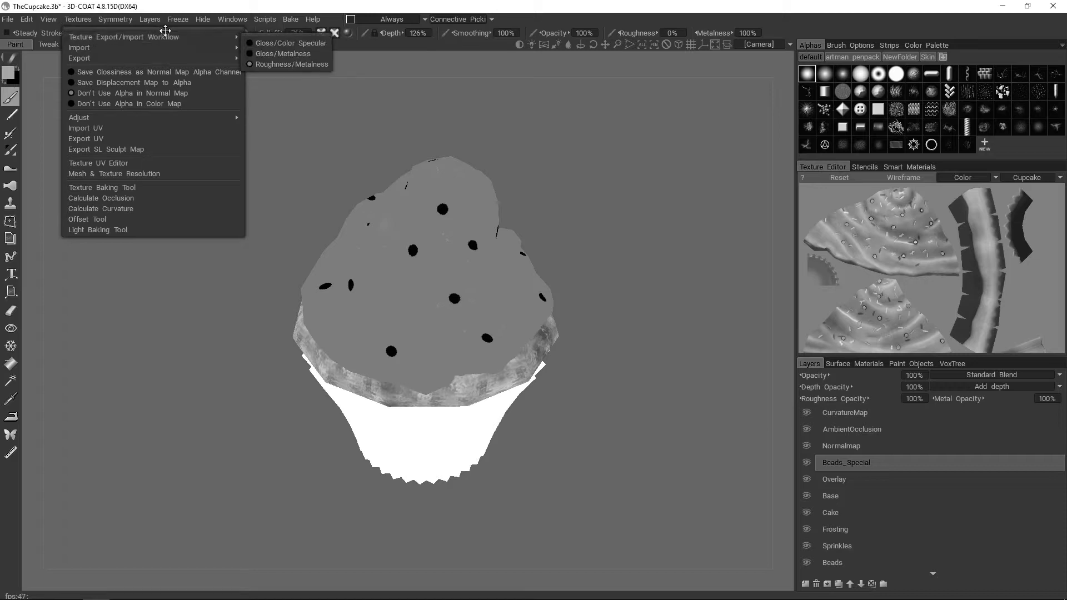
pyautogui.click(289, 54)
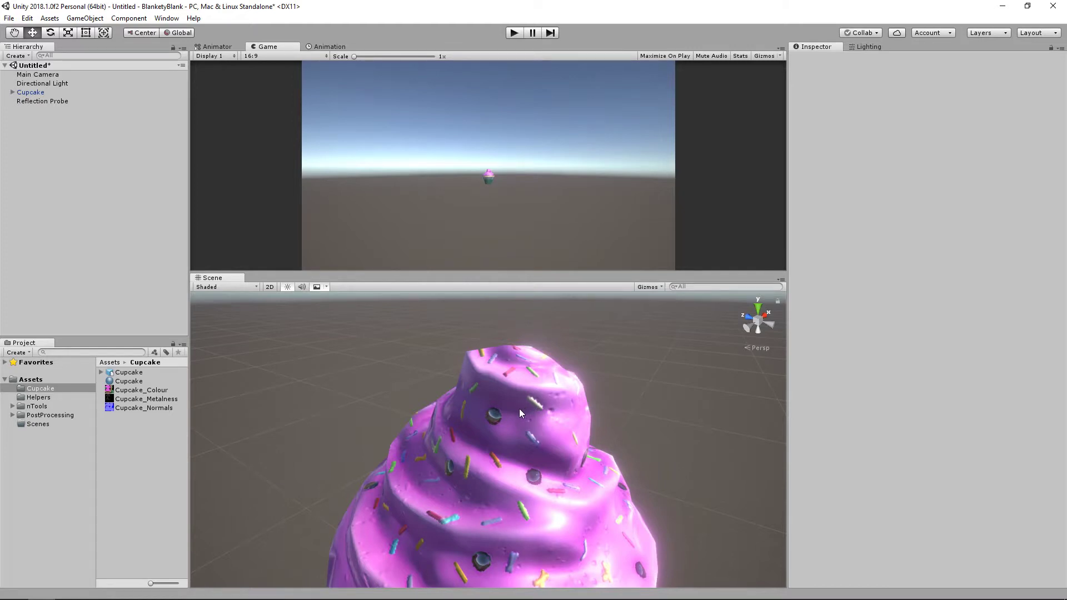
# - Switch back to Unity and examine the reflective beads, frosting and wrapper from several sides and distances
pyautogui.keyDown('alt'); pyautogui.moveTo(519, 408); pyautogui.dragTo(420, 388); pyautogui.keyUp('alt')
pyautogui.keyDown('alt'); pyautogui.moveTo(513, 377); pyautogui.dragTo(482, 366); pyautogui.keyUp('alt')
pyautogui.scroll(12, 482, 367)
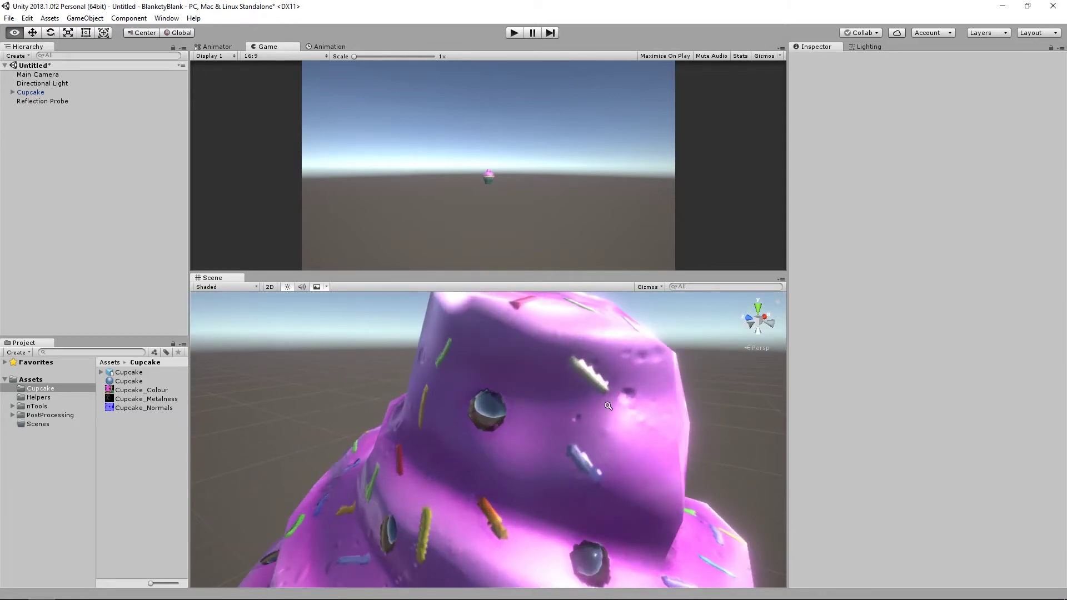
pyautogui.moveTo(479, 363); pyautogui.dragTo(574, 409, button='middle')
pyautogui.keyDown('alt'); pyautogui.moveTo(574, 409); pyautogui.dragTo(487, 438); pyautogui.keyUp('alt')
pyautogui.scroll(-6, 487, 437)
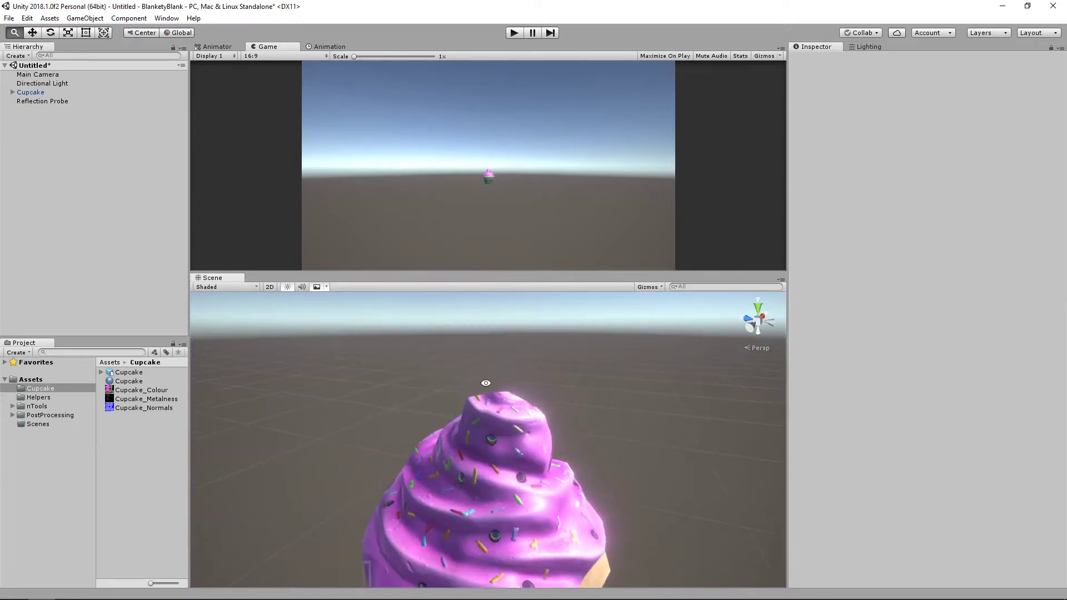
pyautogui.scroll(-3, 480, 414)
pyautogui.keyDown('alt'); pyautogui.moveTo(480, 414); pyautogui.dragTo(327, 435); pyautogui.keyUp('alt')
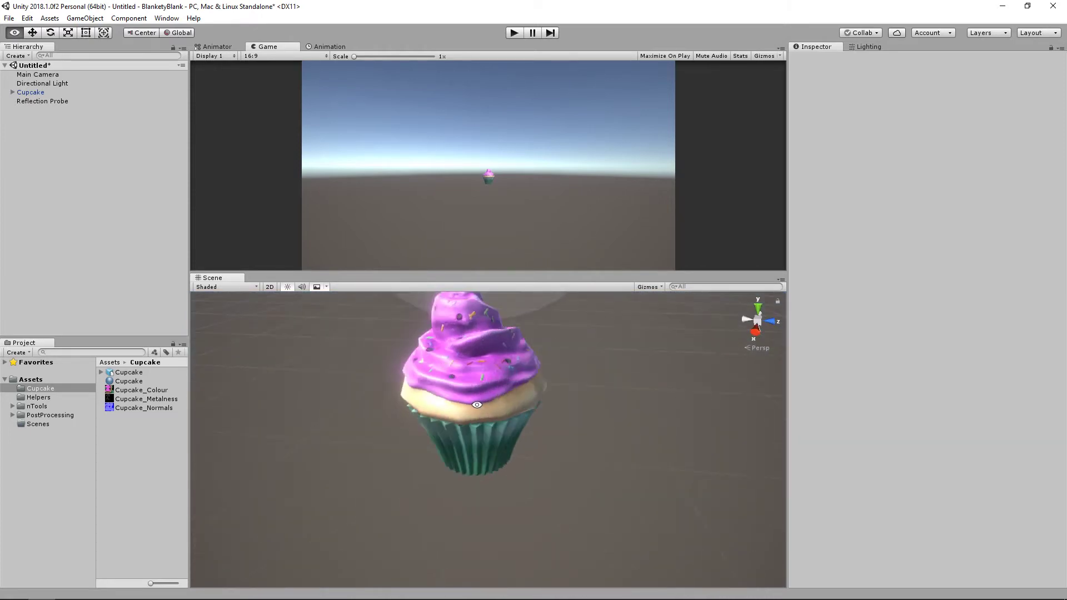
pyautogui.keyDown('alt'); pyautogui.moveTo(428, 400); pyautogui.dragTo(484, 378, button='right'); pyautogui.keyUp('alt')
pyautogui.moveTo(485, 378); pyautogui.dragTo(491, 417, button='middle')
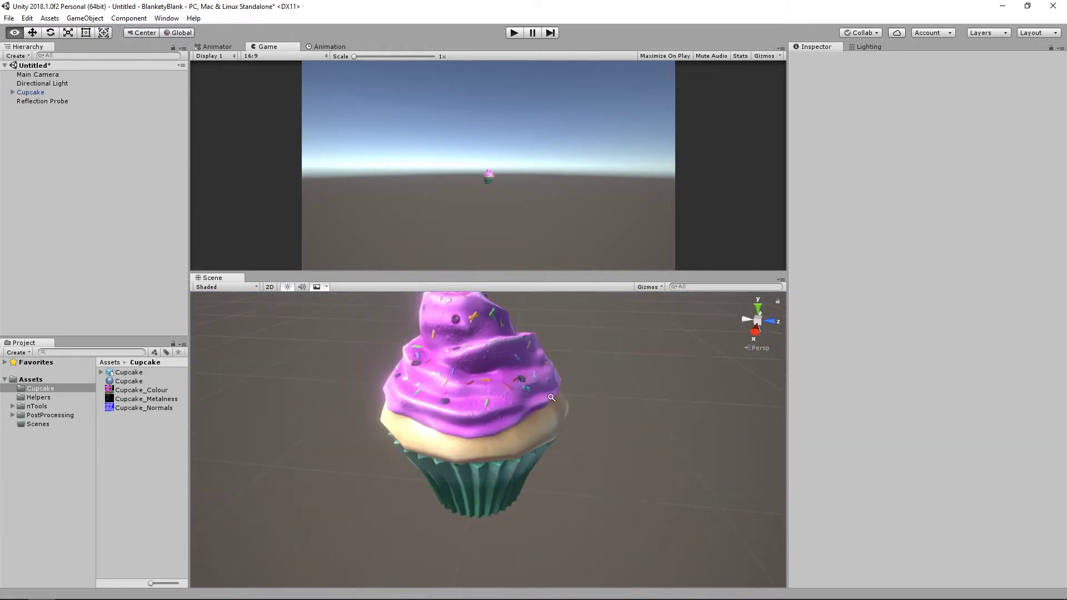
# - Set the Environment Lighting source to Color with a light grey ambient color of C8C8C8
pyautogui.click(869, 47)
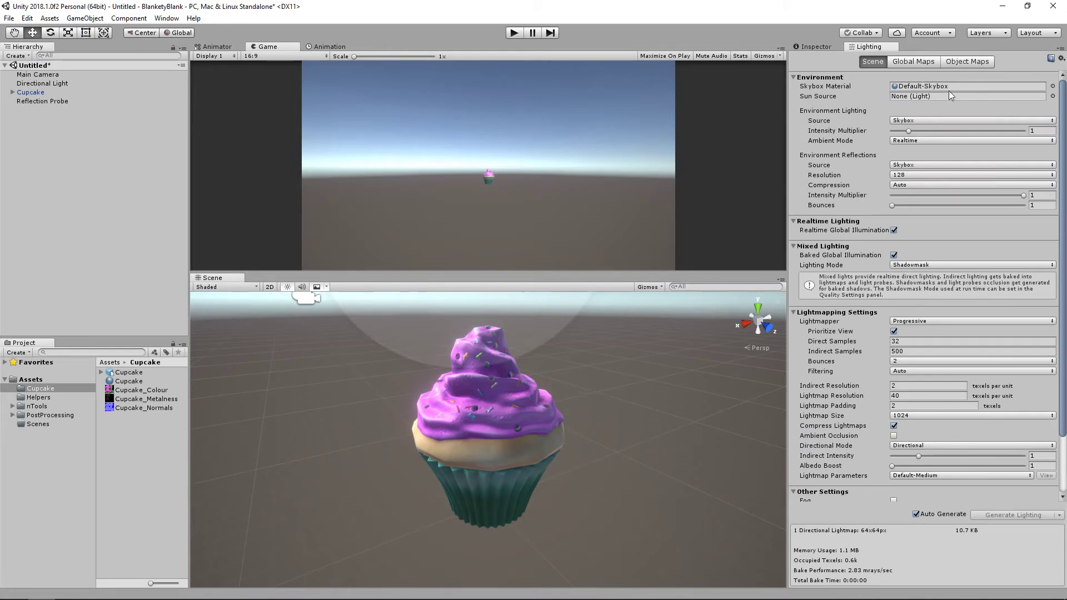
pyautogui.click(915, 121)
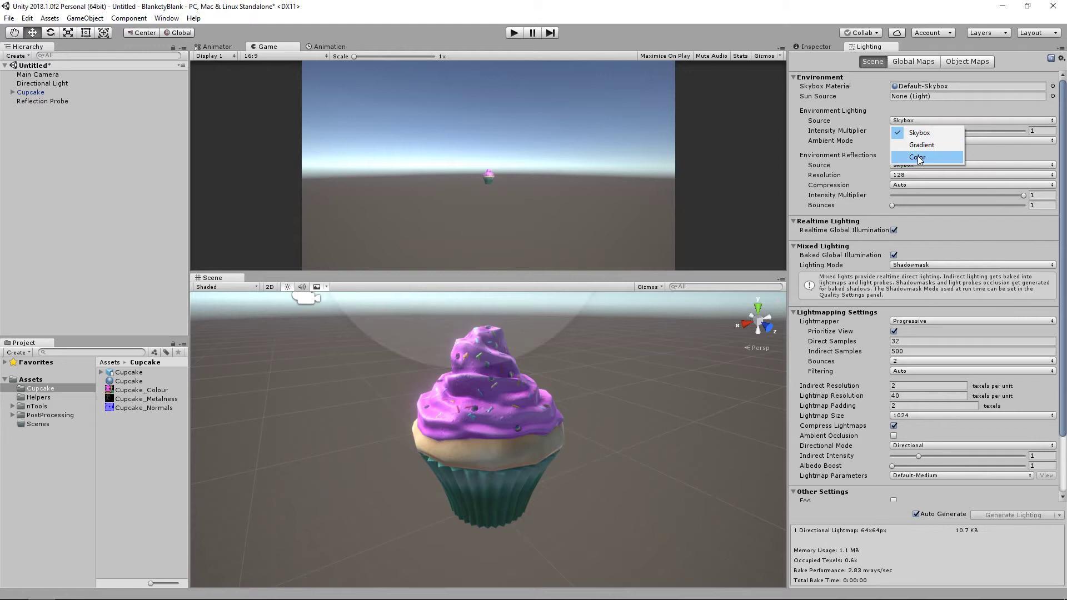
pyautogui.click(917, 157)
pyautogui.click(933, 131)
pyautogui.moveTo(800, 325); pyautogui.dragTo(792, 302)
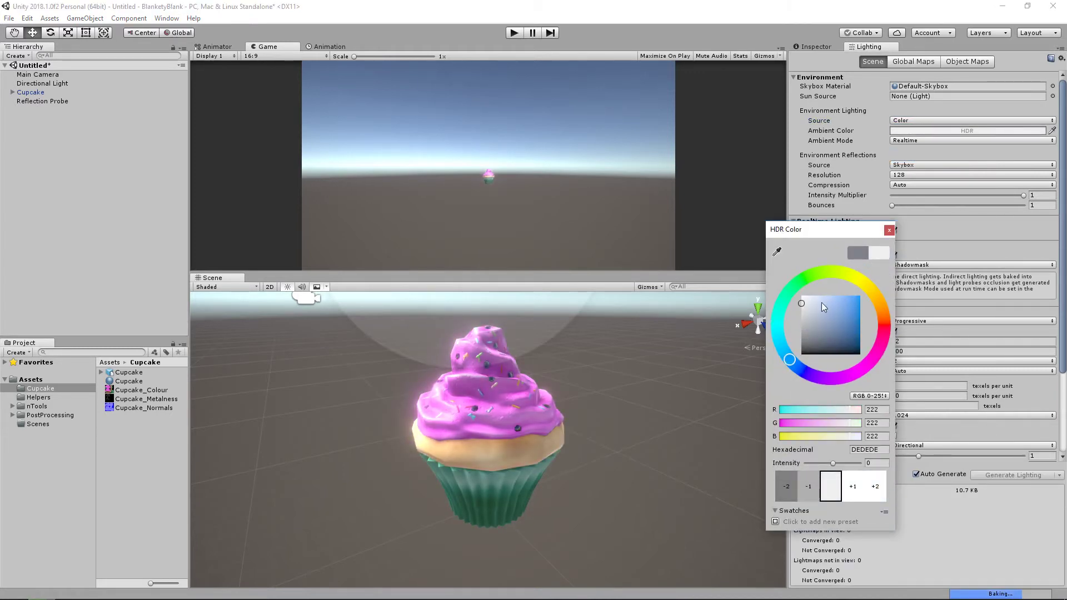
pyautogui.click(801, 308)
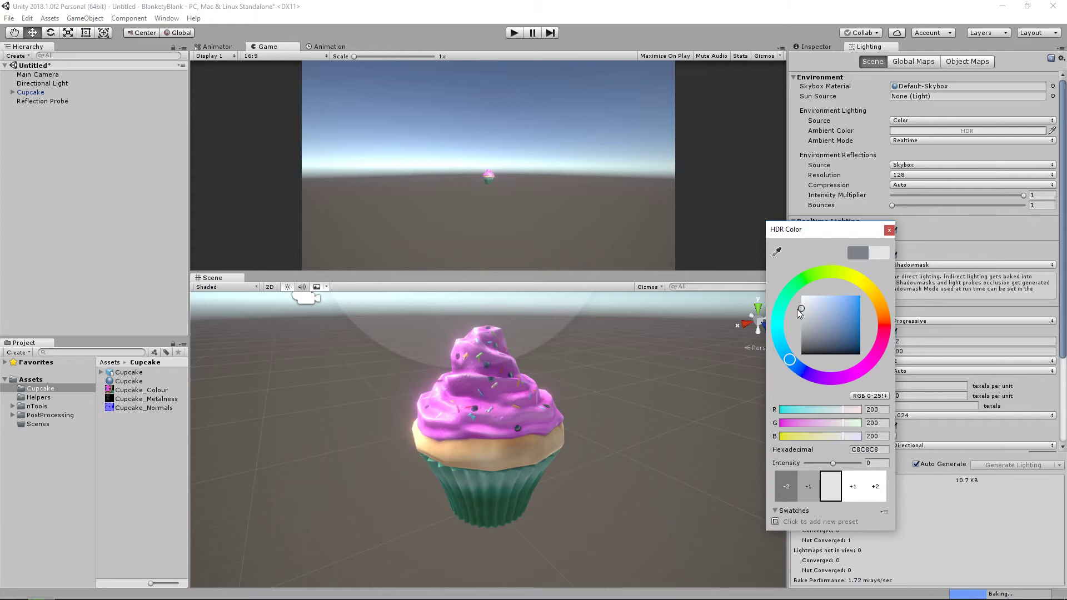
pyautogui.click(887, 231)
# - Delete the reflection probe above the cupcake from the scene
pyautogui.keyDown('alt'); pyautogui.moveTo(575, 402); pyautogui.dragTo(650, 430); pyautogui.keyUp('alt')
pyautogui.click(425, 318)
pyautogui.keyDown('alt'); pyautogui.moveTo(492, 358); pyautogui.dragTo(478, 349, button='right'); pyautogui.keyUp('alt')
pyautogui.press('f')
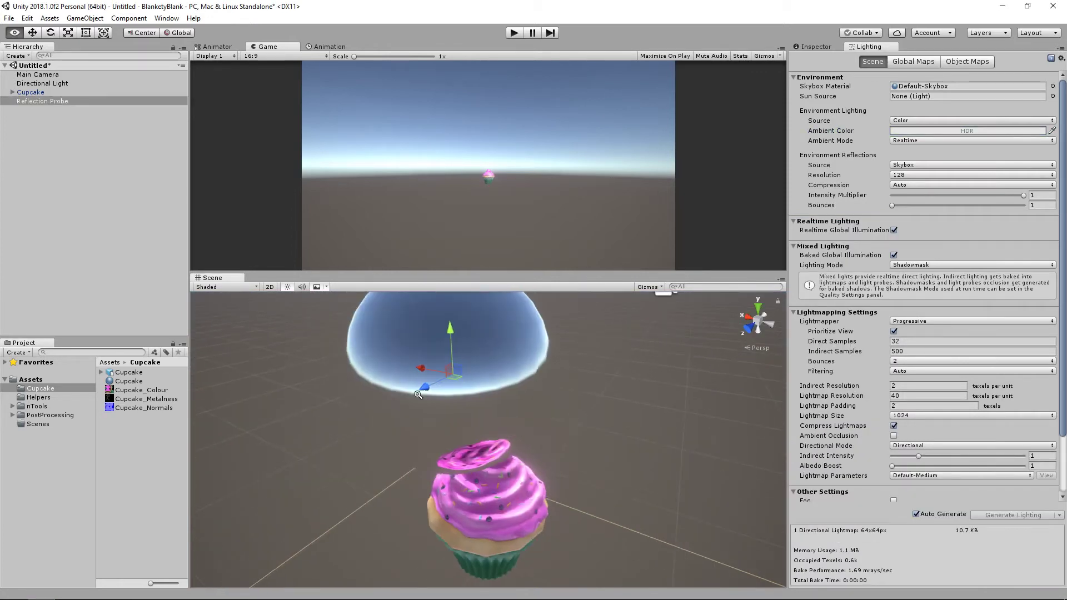
pyautogui.press('Delete')
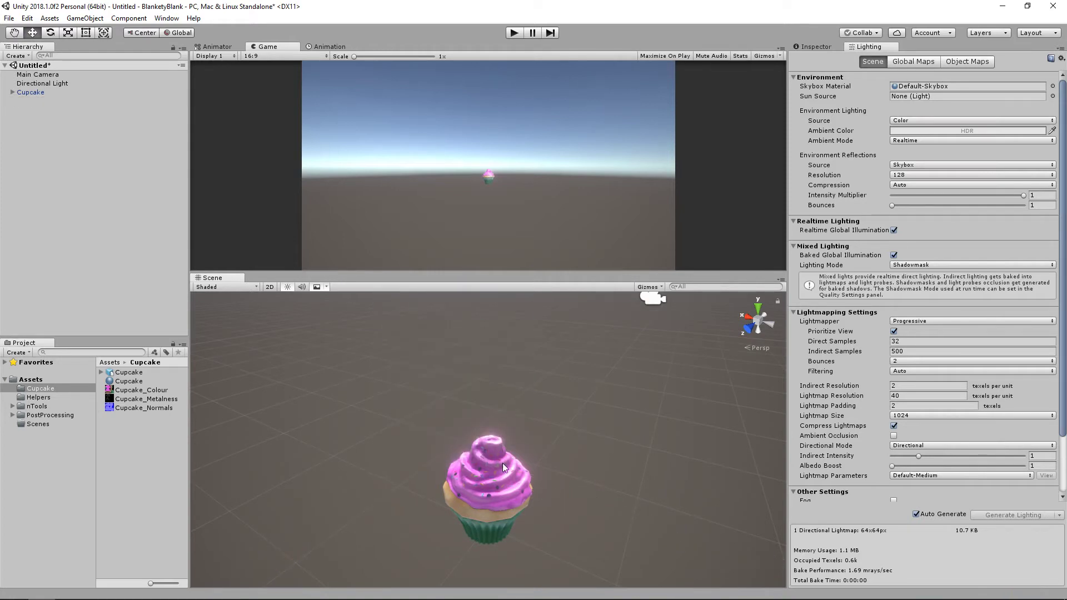
# - Examine the cupcake's frosting, sprinkles and beads up close from several angles under the current scene lighting
pyautogui.keyDown('alt'); pyautogui.moveTo(502, 462); pyautogui.dragTo(510, 365, button='middle'); pyautogui.keyUp('alt')
pyautogui.keyDown('alt'); pyautogui.moveTo(577, 373); pyautogui.dragTo(657, 366, button='right'); pyautogui.keyUp('alt')
pyautogui.keyDown('alt'); pyautogui.moveTo(472, 350); pyautogui.dragTo(533, 340, button='right'); pyautogui.keyUp('alt')
pyautogui.keyDown('alt'); pyautogui.moveTo(533, 340); pyautogui.dragTo(543, 384, button='middle'); pyautogui.keyUp('alt')
pyautogui.keyDown('alt'); pyautogui.moveTo(543, 385); pyautogui.dragTo(550, 384, button='right'); pyautogui.keyUp('alt')
pyautogui.keyDown('alt'); pyautogui.moveTo(550, 384); pyautogui.dragTo(489, 397); pyautogui.keyUp('alt')
pyautogui.keyDown('alt'); pyautogui.moveTo(489, 397); pyautogui.dragTo(531, 400, button='right'); pyautogui.keyUp('alt')
pyautogui.keyDown('alt'); pyautogui.moveTo(531, 400); pyautogui.dragTo(518, 435, button='middle'); pyautogui.keyUp('alt')
pyautogui.keyDown('alt'); pyautogui.moveTo(518, 436); pyautogui.dragTo(489, 409); pyautogui.keyUp('alt')
pyautogui.keyDown('alt'); pyautogui.moveTo(489, 409); pyautogui.dragTo(531, 403, button='right'); pyautogui.keyUp('alt')
pyautogui.keyDown('alt'); pyautogui.moveTo(531, 403); pyautogui.dragTo(500, 439); pyautogui.keyUp('alt')
pyautogui.keyDown('alt'); pyautogui.moveTo(497, 366); pyautogui.dragTo(494, 439, button='middle'); pyautogui.keyUp('alt')
pyautogui.keyDown('alt'); pyautogui.moveTo(494, 439); pyautogui.dragTo(510, 436, button='right'); pyautogui.keyUp('alt')
pyautogui.keyDown('alt'); pyautogui.moveTo(509, 435); pyautogui.dragTo(622, 401); pyautogui.keyUp('alt')
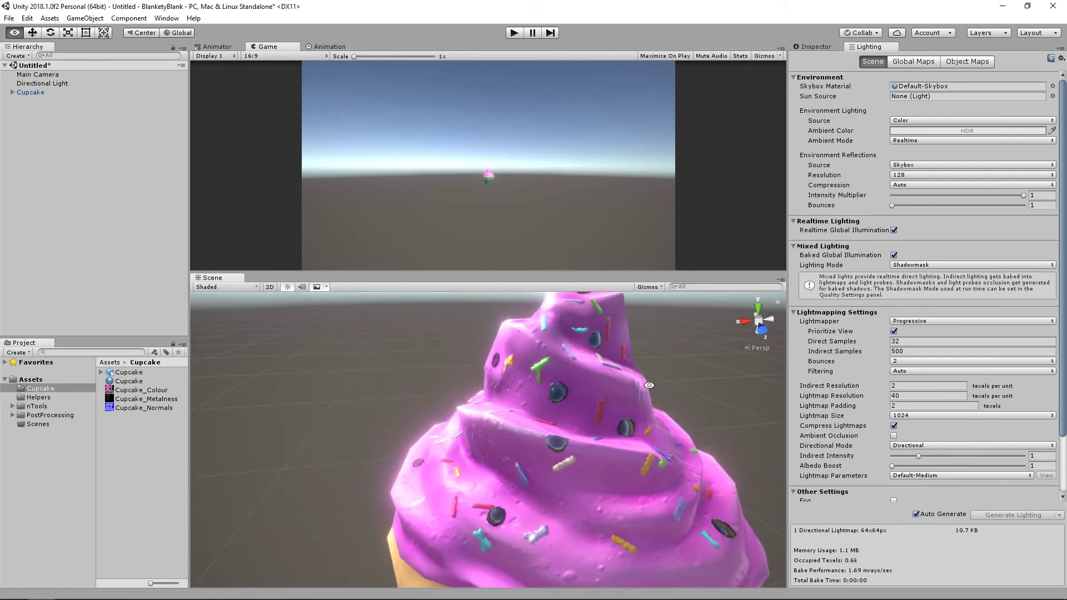
# - Display the Cupcake material's properties in the Inspector and view the frosting from another angle
pyautogui.click(821, 47)
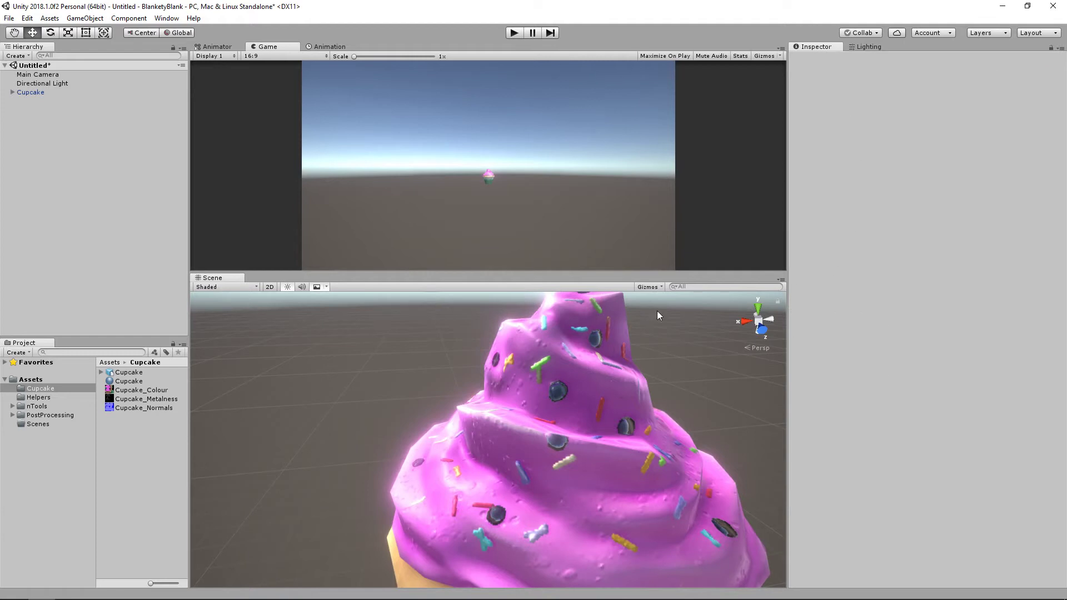
pyautogui.click(132, 380)
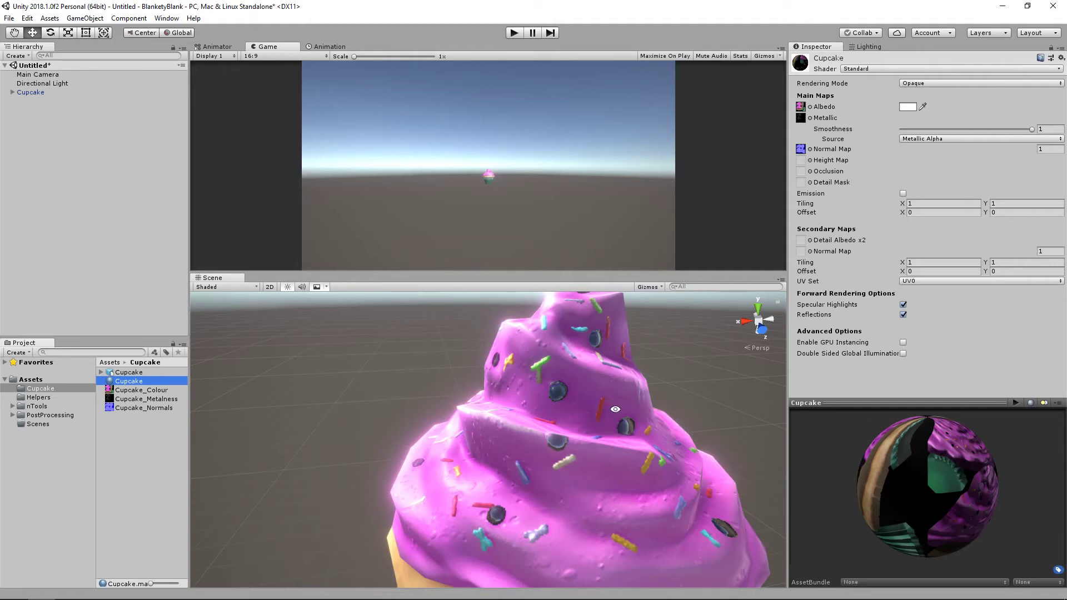
pyautogui.keyDown('alt'); pyautogui.moveTo(615, 409); pyautogui.dragTo(491, 366); pyautogui.keyUp('alt')
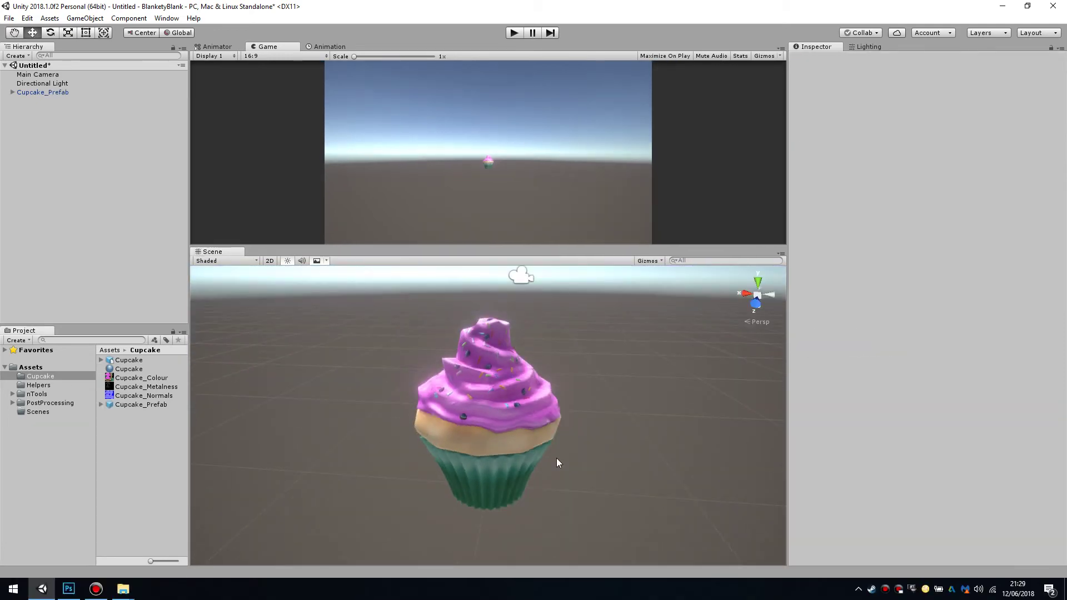
# - Inspect the complete Cupcake_Prefab in the scene from several sides, heights and distances
pyautogui.keyDown('alt'); pyautogui.moveTo(550, 418); pyautogui.dragTo(511, 383); pyautogui.keyUp('alt')
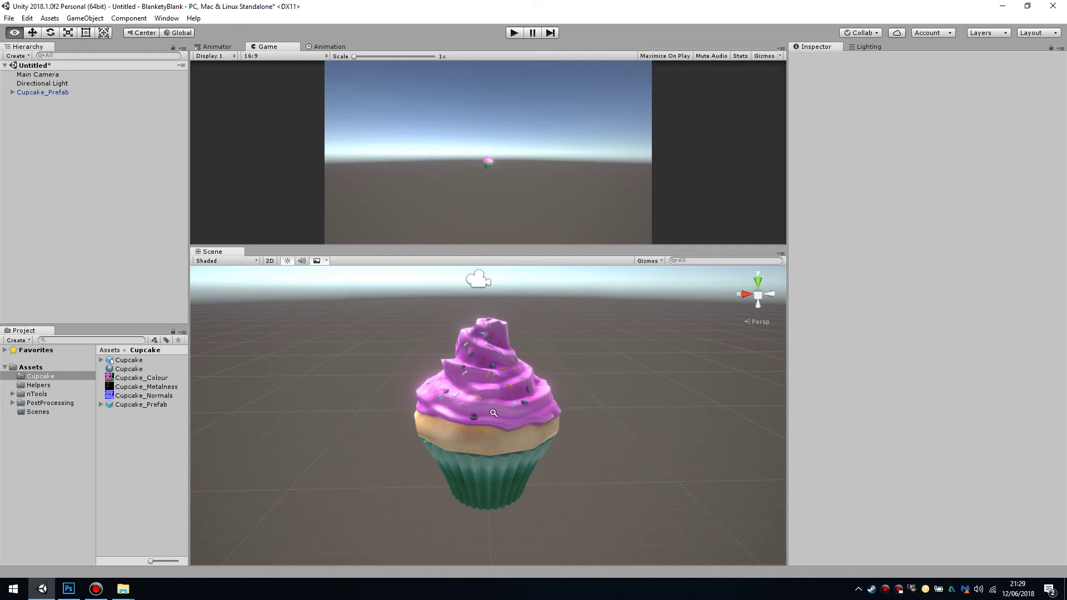
pyautogui.moveTo(535, 429)
pyautogui.keyDown('alt'); pyautogui.mouseDown()
pyautogui.moveTo(662, 421)
pyautogui.moveTo(541, 372)
pyautogui.moveTo(546, 419)
pyautogui.mouseUp(); pyautogui.keyUp('alt')
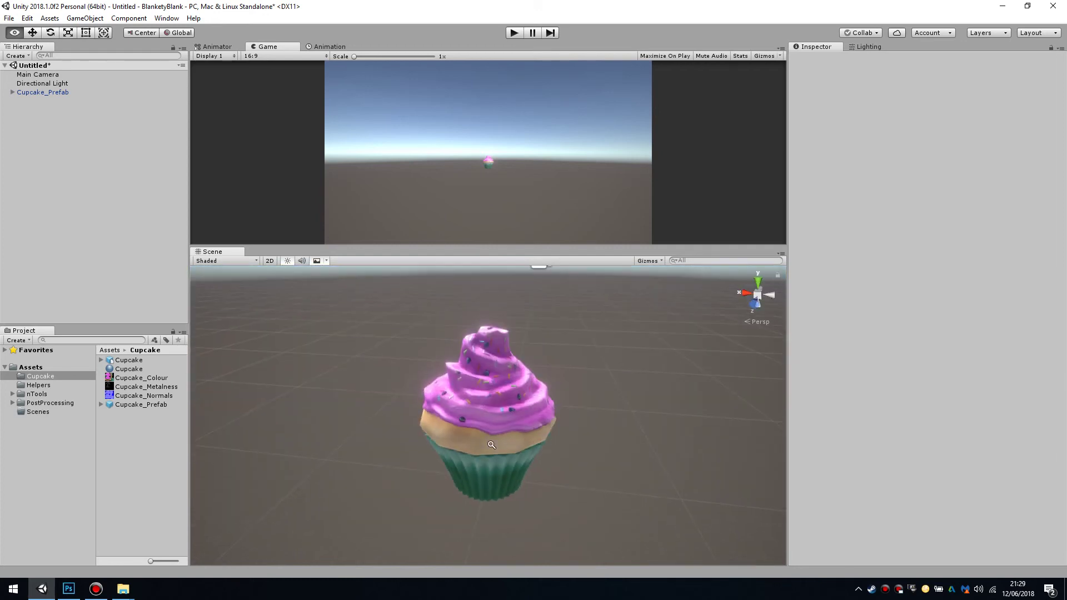
pyautogui.keyDown('alt'); pyautogui.moveTo(546, 420); pyautogui.dragTo(603, 444, button='right'); pyautogui.keyUp('alt')
pyautogui.keyDown('alt'); pyautogui.moveTo(577, 443); pyautogui.dragTo(602, 433); pyautogui.keyUp('alt')
pyautogui.keyDown('alt'); pyautogui.moveTo(558, 440); pyautogui.dragTo(523, 440, button='right'); pyautogui.keyUp('alt')
pyautogui.moveTo(522, 440)
pyautogui.keyDown('alt'); pyautogui.mouseDown()
pyautogui.moveTo(472, 444)
pyautogui.moveTo(529, 422)
pyautogui.mouseUp(); pyautogui.keyUp('alt')
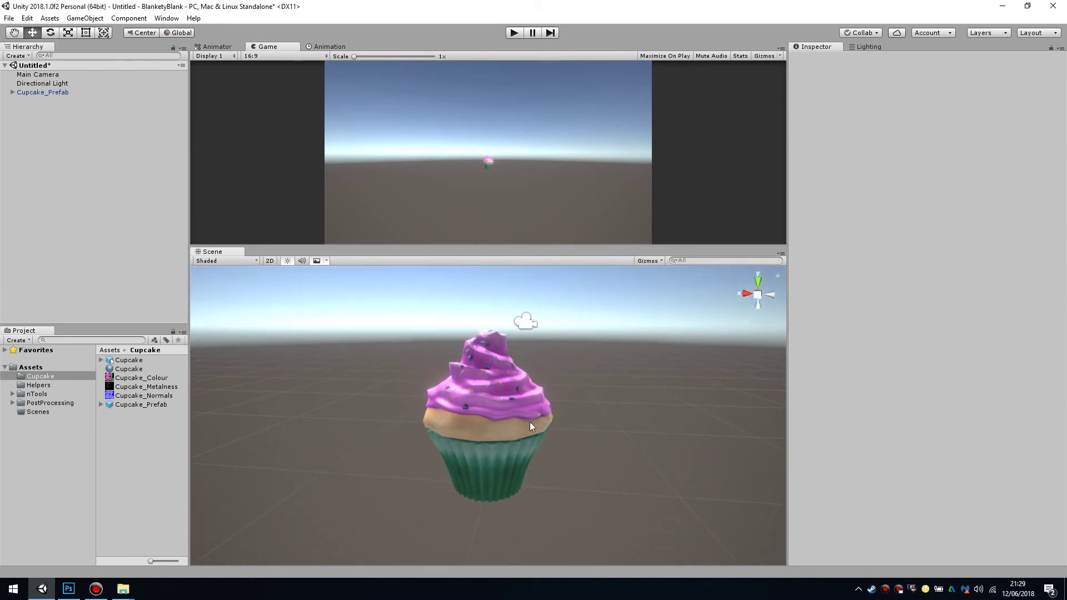